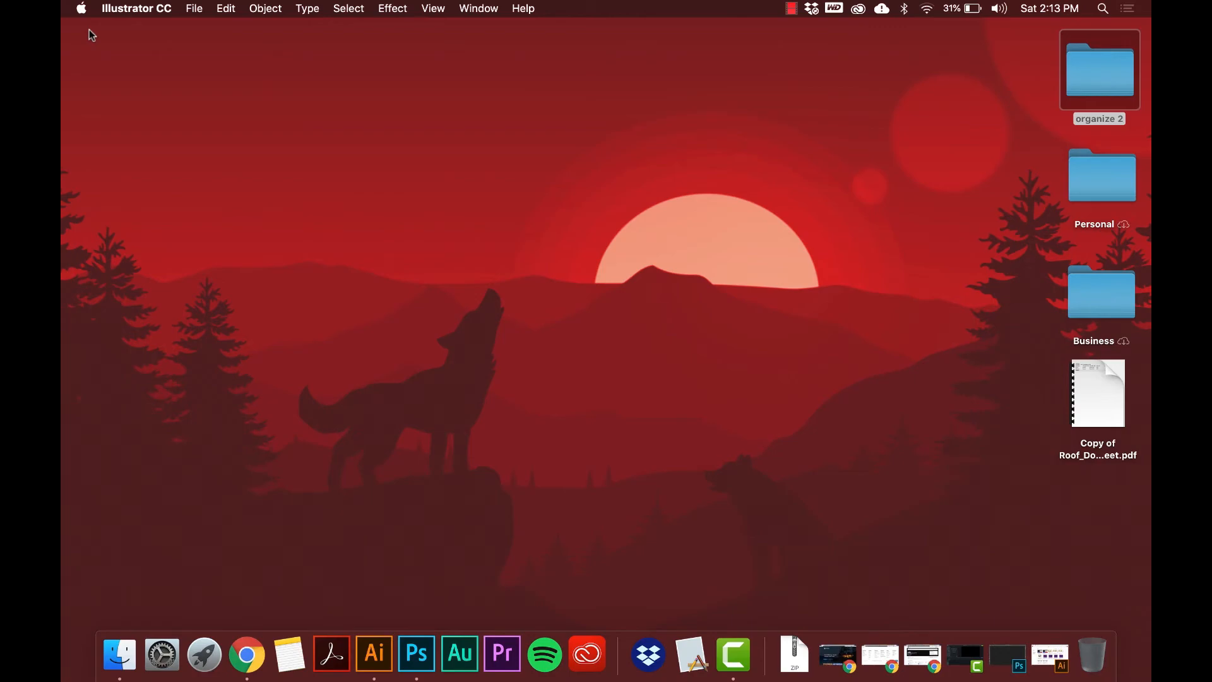
Step: Switch to Photoshop and open the setup for a new document
{"action": "left_click", "coordinate": [416, 654]}
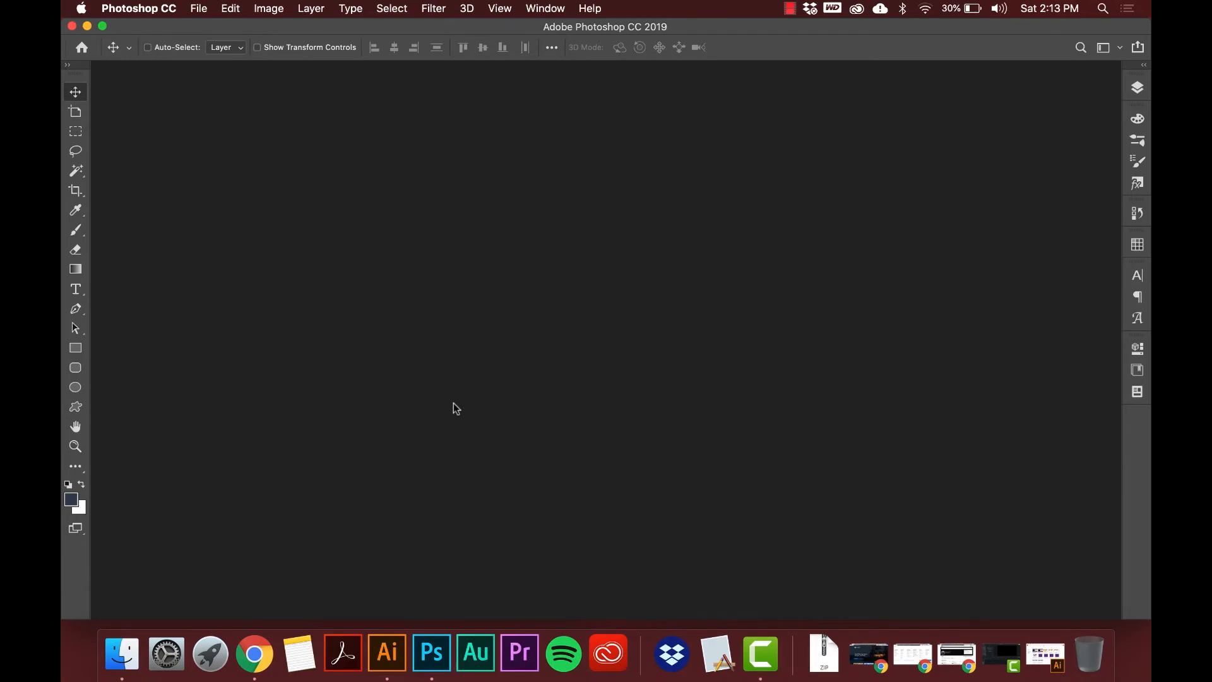
{"action": "key", "text": "super+n"}
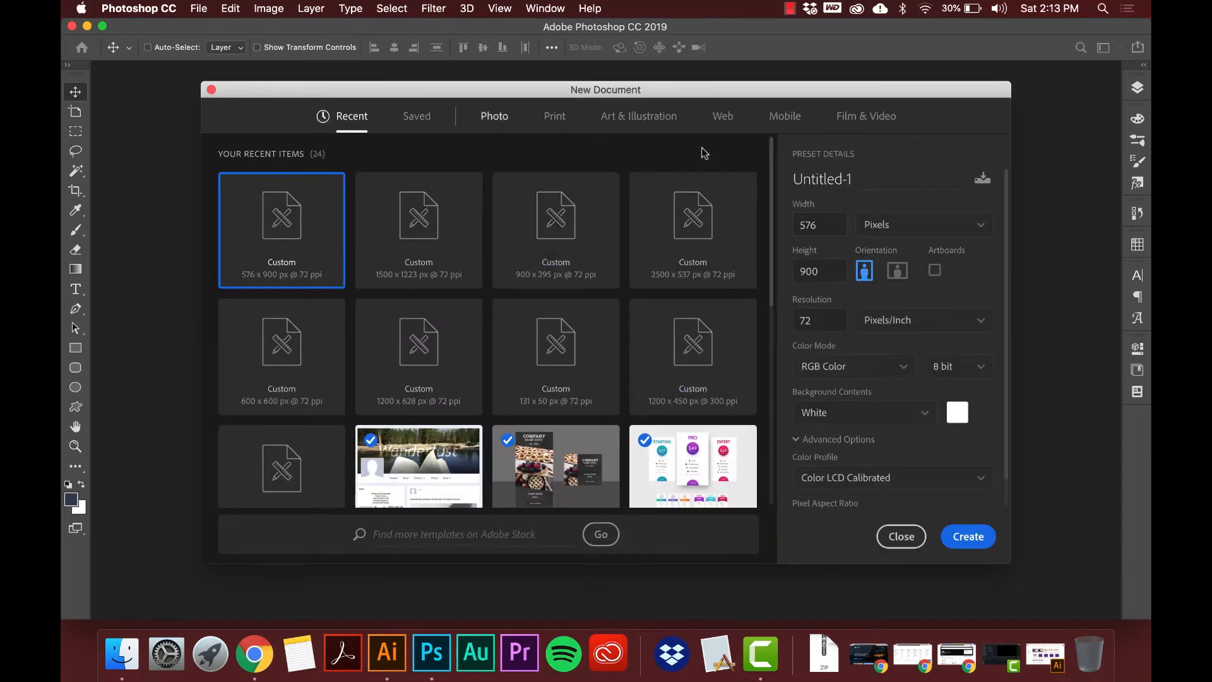
Step: Browse the Web presets and templates for new documents and return to the recent items
{"action": "left_click", "coordinate": [727, 117]}
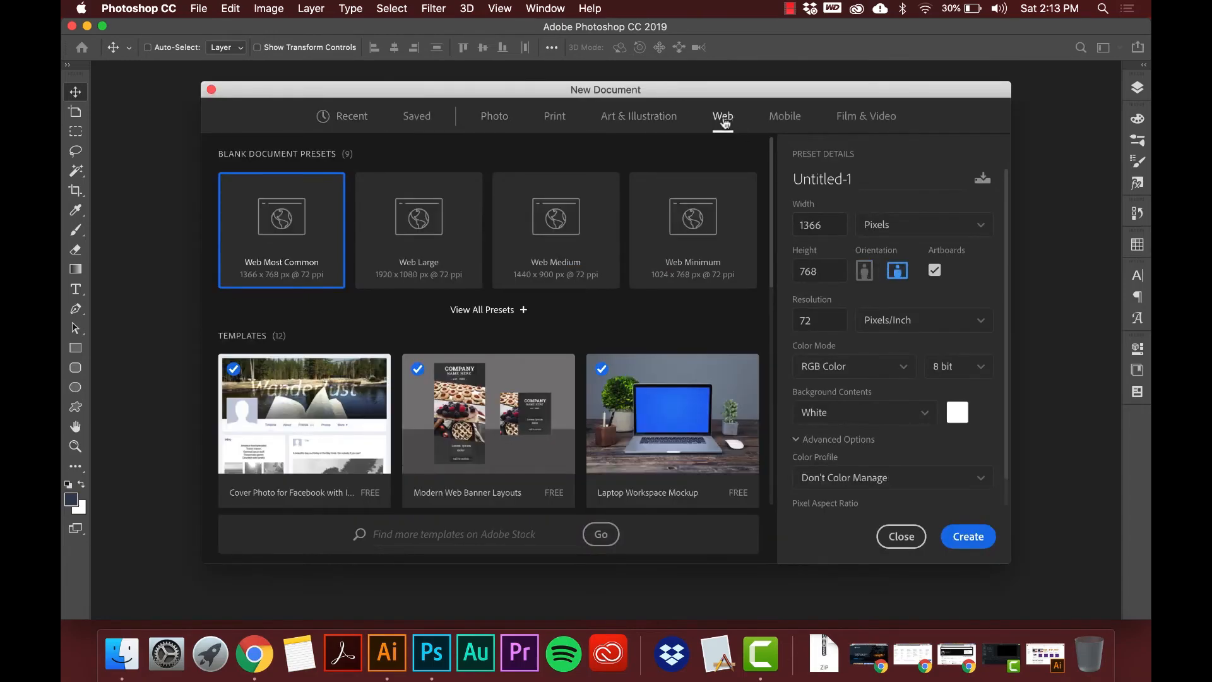
{"action": "scroll", "coordinate": [661, 320], "scroll_direction": "down", "scroll_amount": 3}
{"action": "scroll", "coordinate": [661, 320], "scroll_direction": "up", "scroll_amount": 3}
{"action": "scroll", "coordinate": [661, 320], "scroll_direction": "down", "scroll_amount": 6}
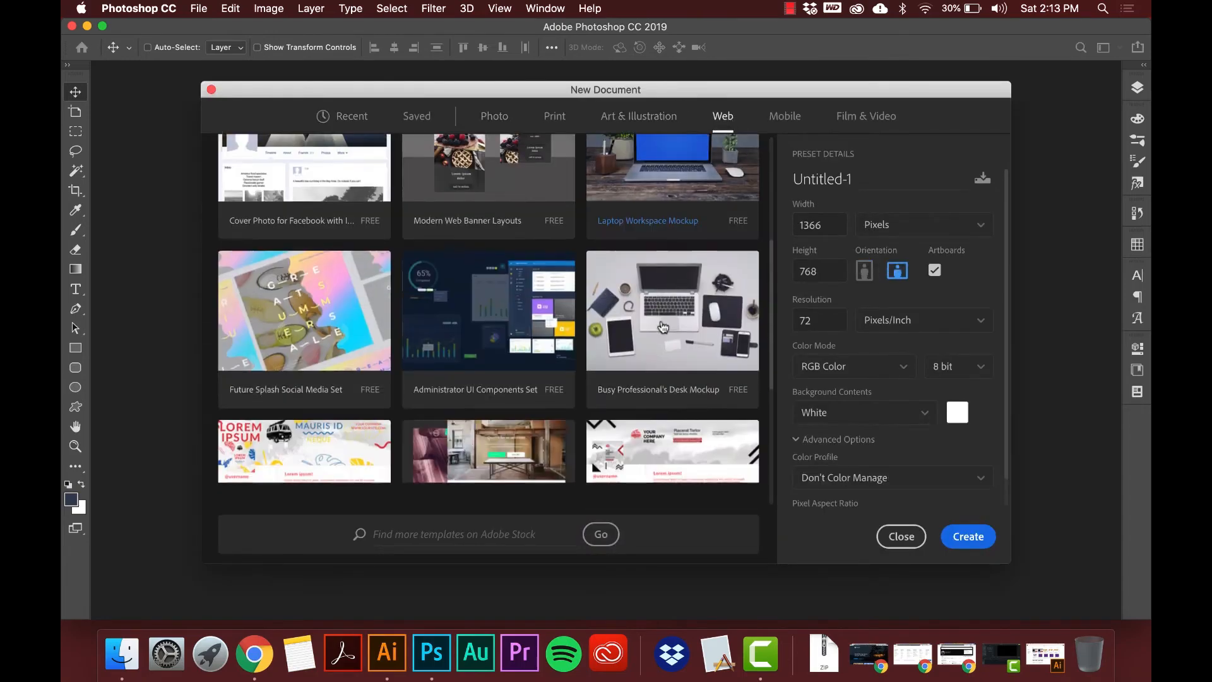
{"action": "scroll", "coordinate": [662, 326], "scroll_direction": "up", "scroll_amount": 5}
{"action": "scroll", "coordinate": [662, 326], "scroll_direction": "down", "scroll_amount": 8}
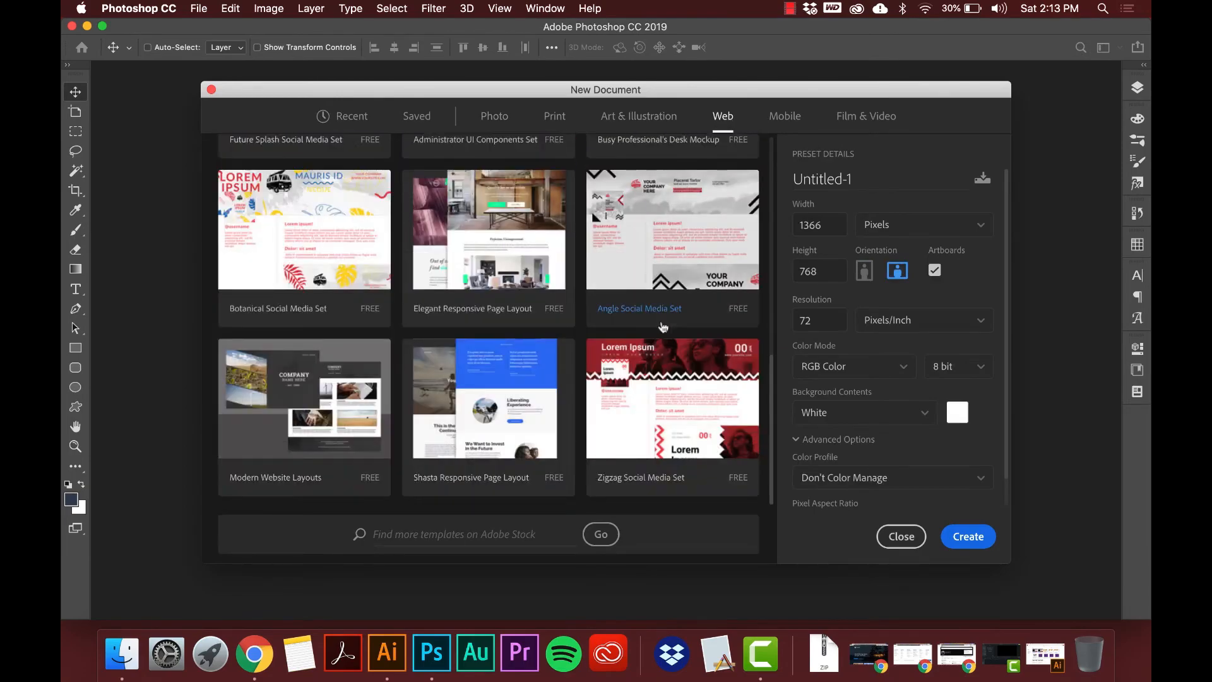
{"action": "scroll", "coordinate": [661, 325], "scroll_direction": "up", "scroll_amount": 8}
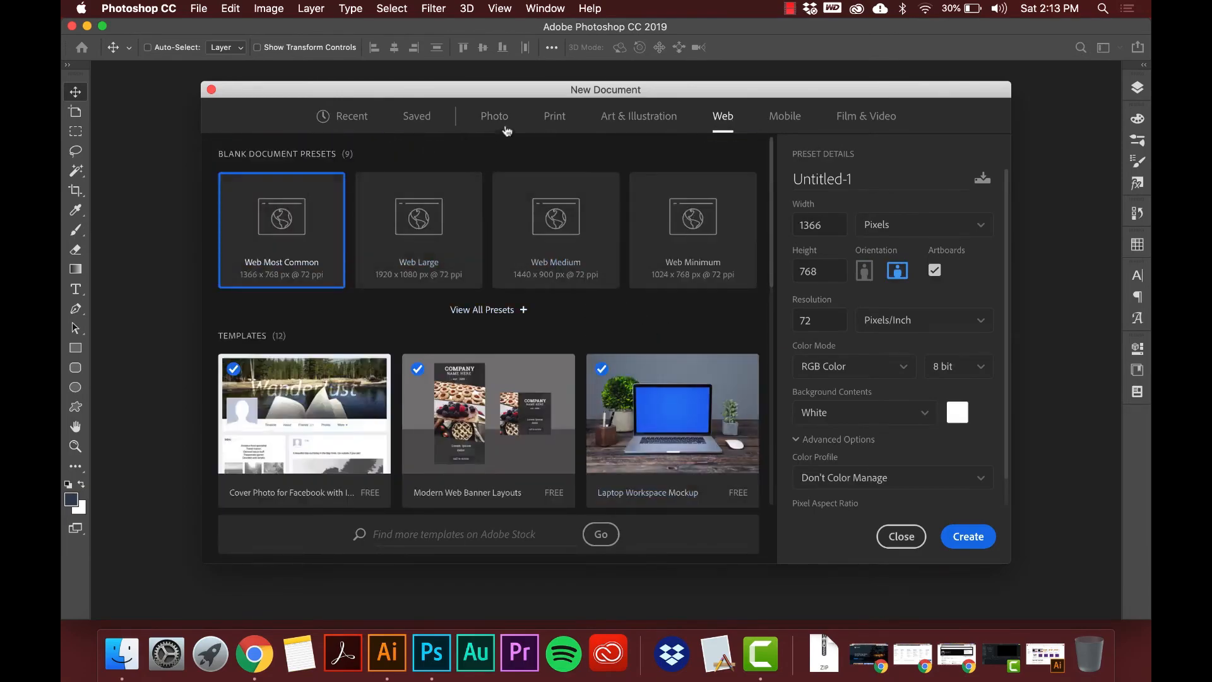
{"action": "left_click", "coordinate": [366, 118]}
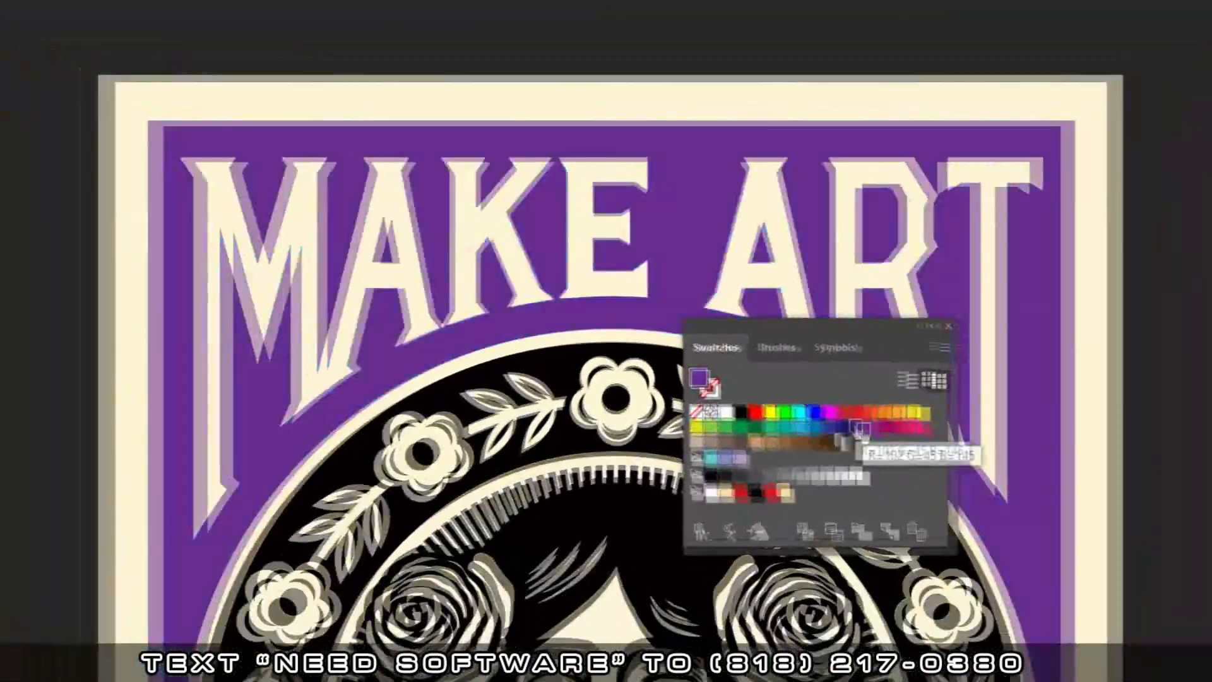
{"action": "left_click", "coordinate": [951, 254]}
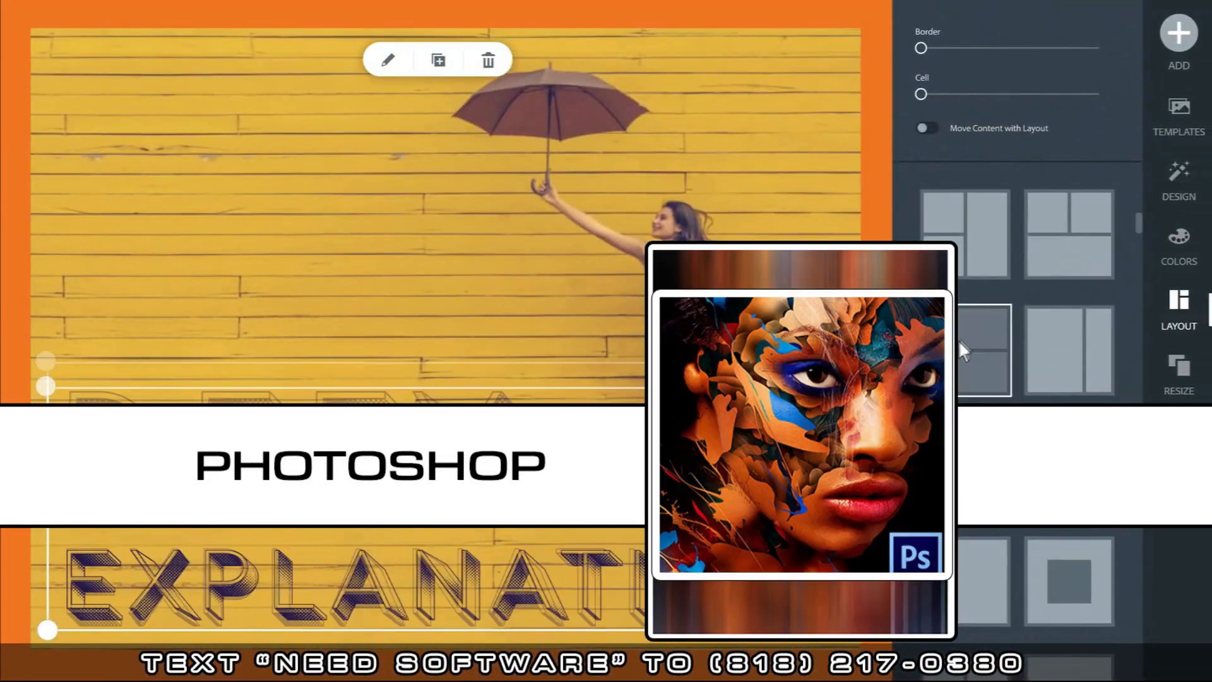
{"action": "left_click", "coordinate": [1042, 246]}
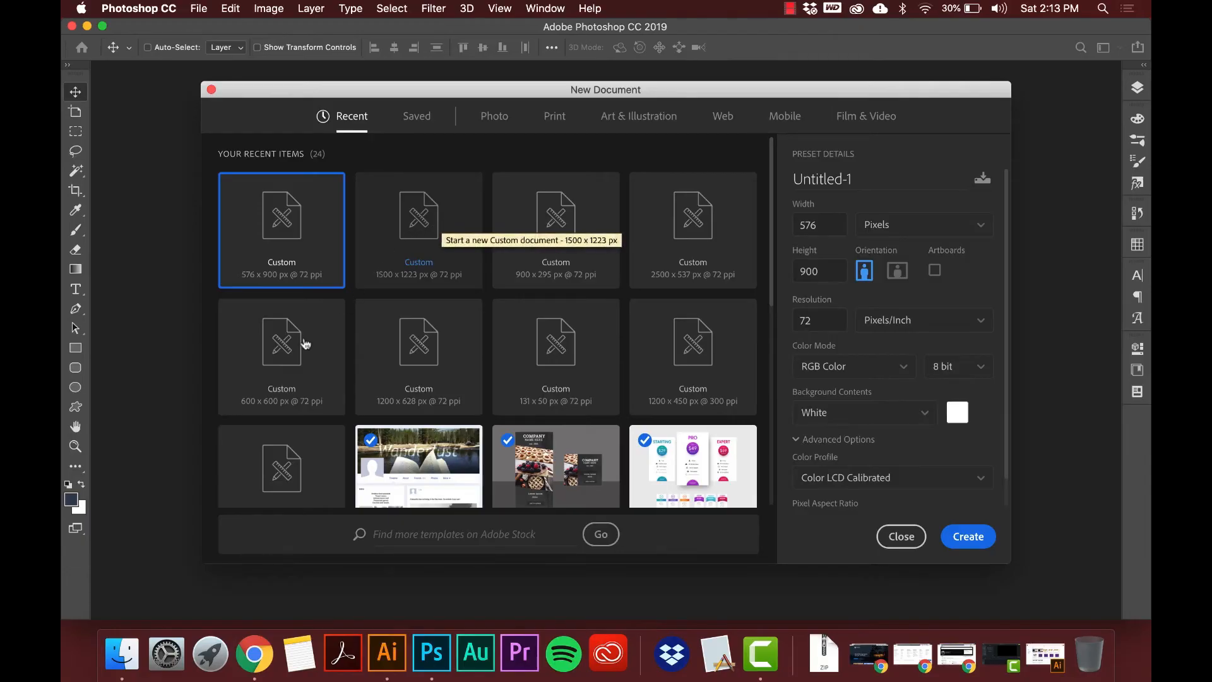
Step: Create a new document from the recent 600 x 600 px preset at 72 pixels per inch
{"action": "left_click", "coordinate": [306, 344]}
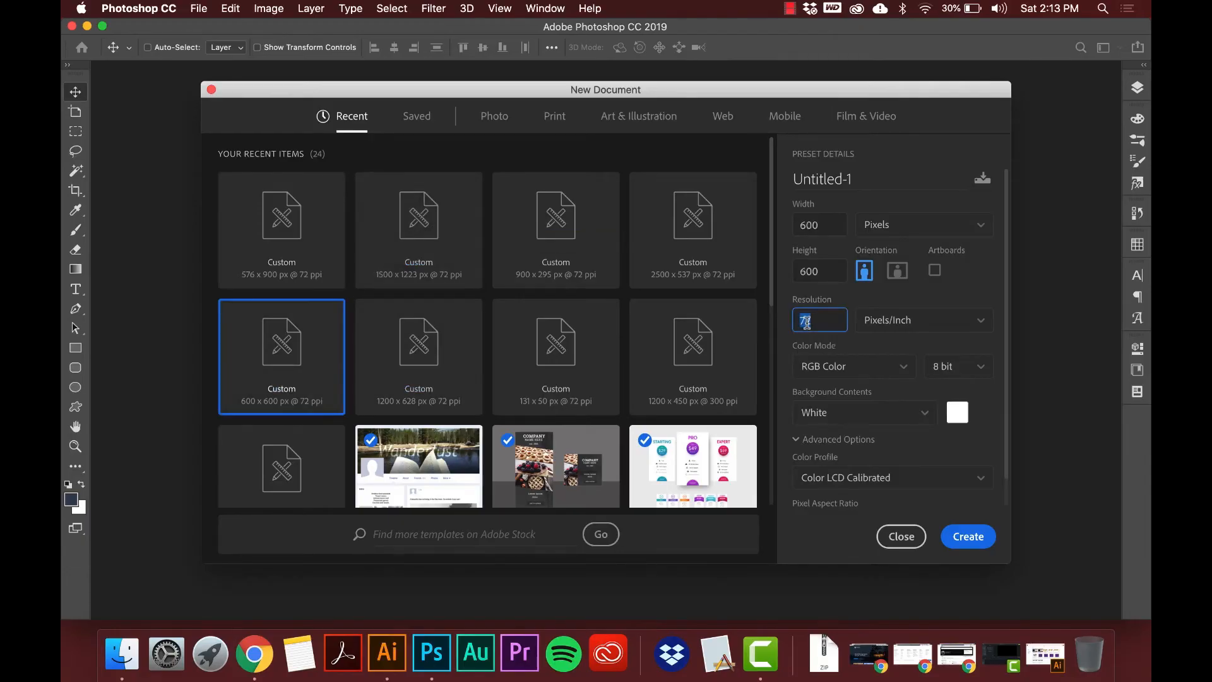
{"action": "left_click", "coordinate": [969, 536]}
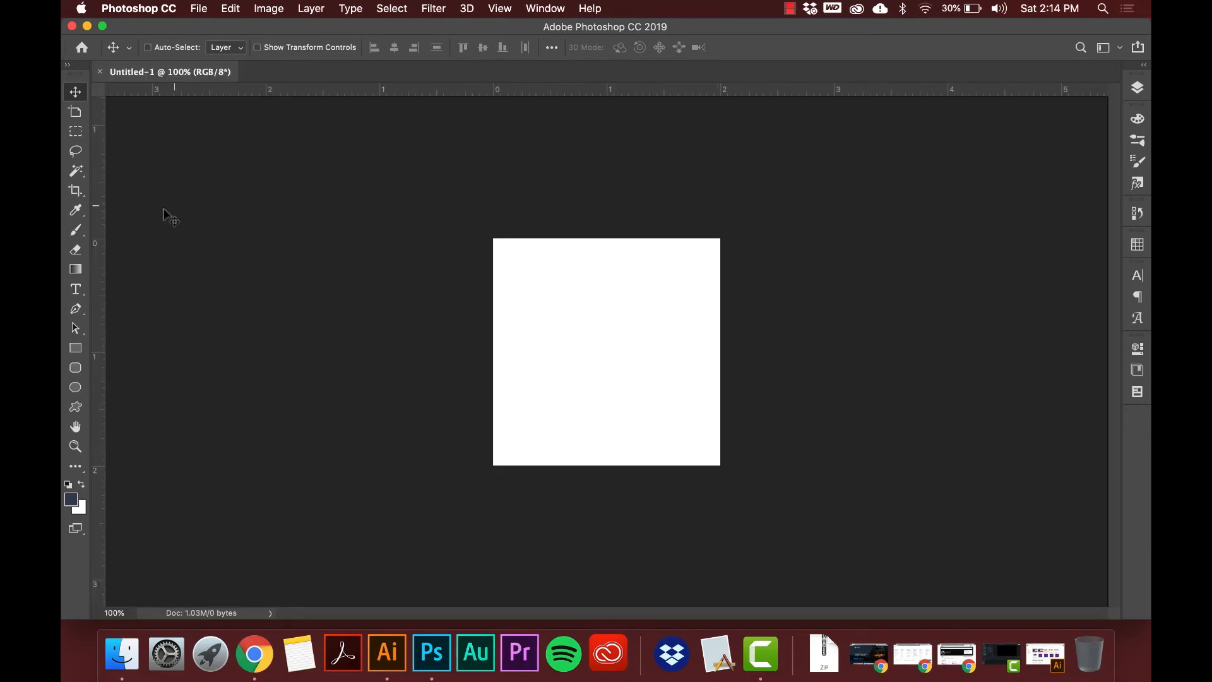
Step: Place the point text "khkjkjh" on the canvas with the Horizontal Type tool and undo it
{"action": "left_click", "coordinate": [77, 289]}
{"action": "right_click", "coordinate": [77, 289]}
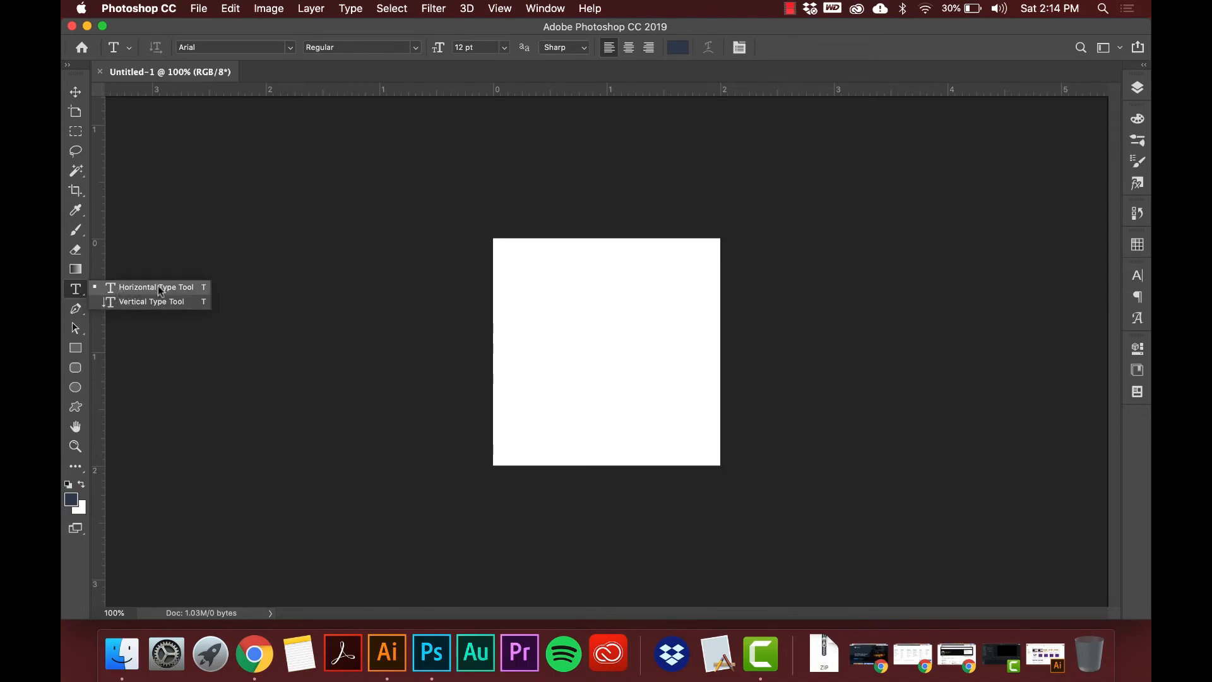
{"action": "left_click", "coordinate": [120, 286]}
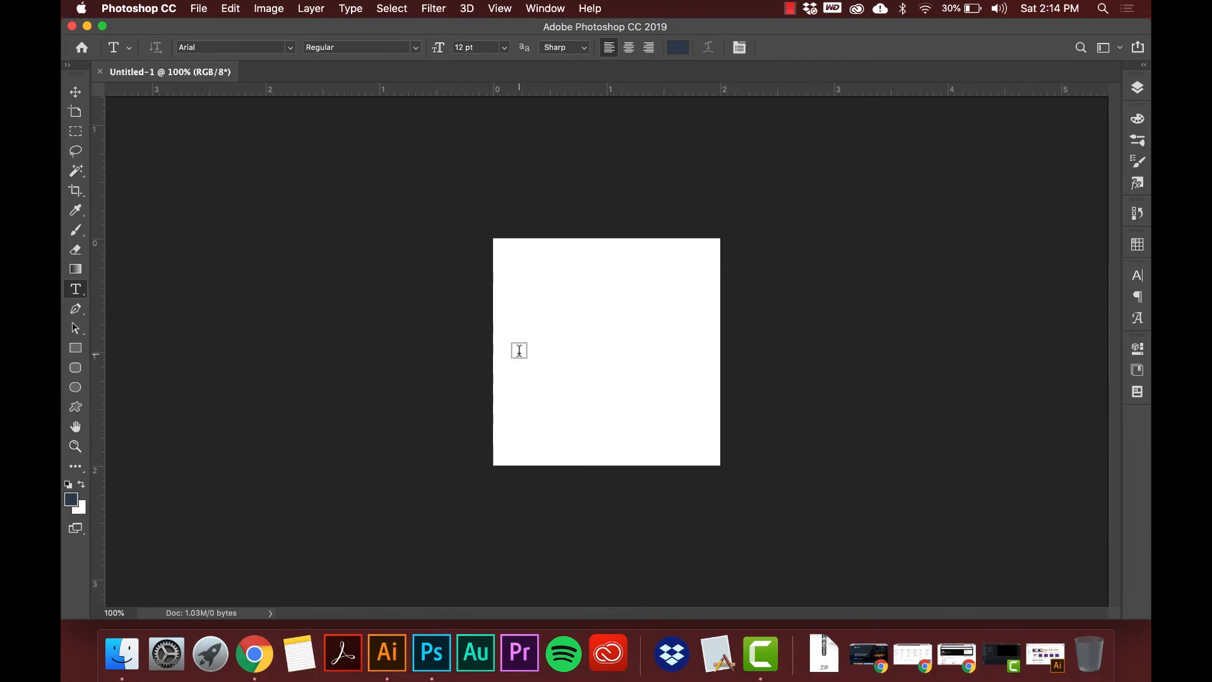
{"action": "left_click", "coordinate": [519, 350]}
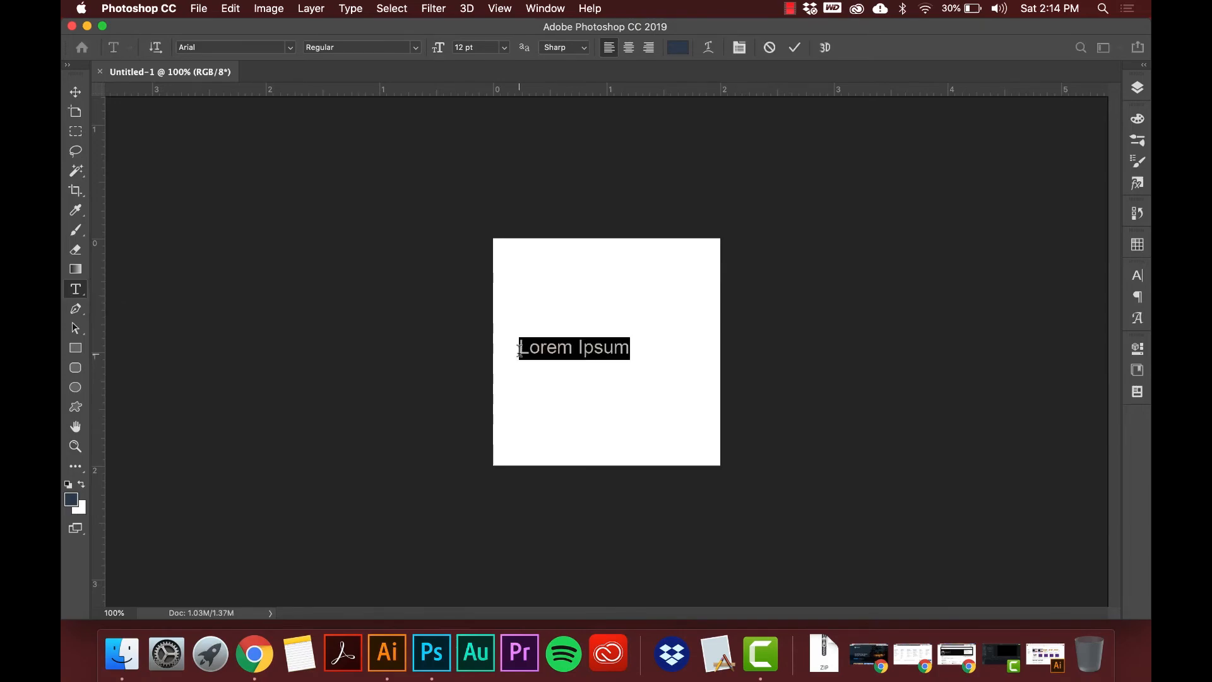
{"action": "type", "text": "K"}
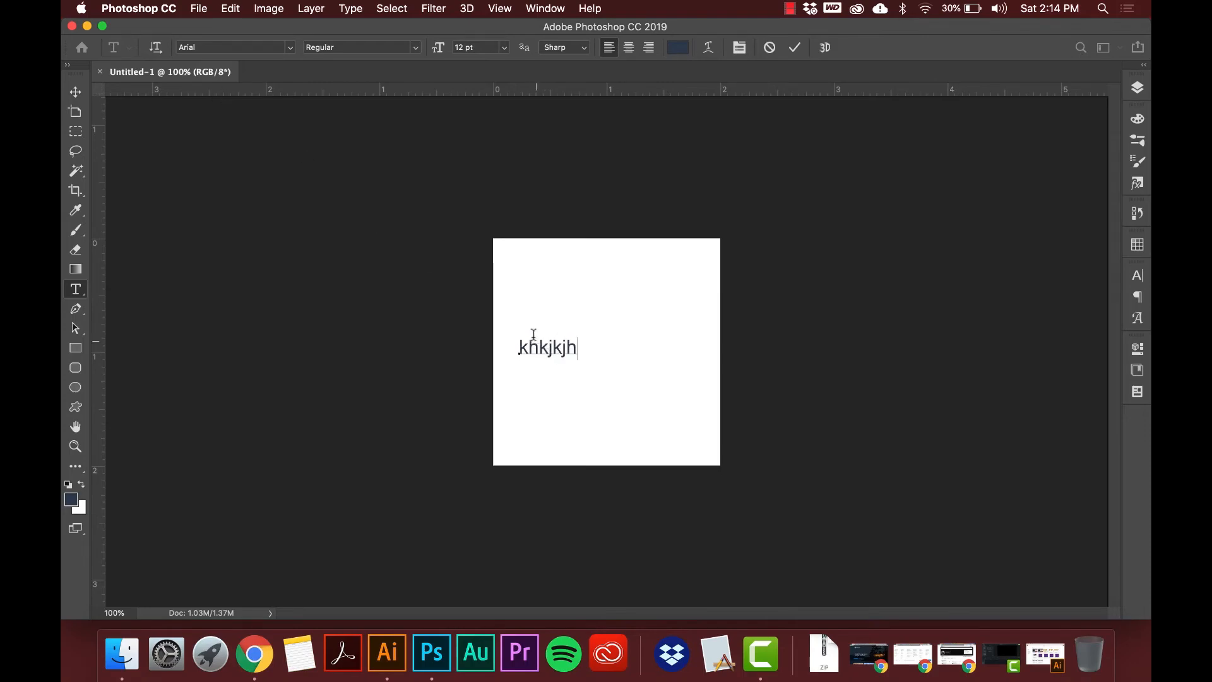
{"action": "left_click", "coordinate": [76, 92]}
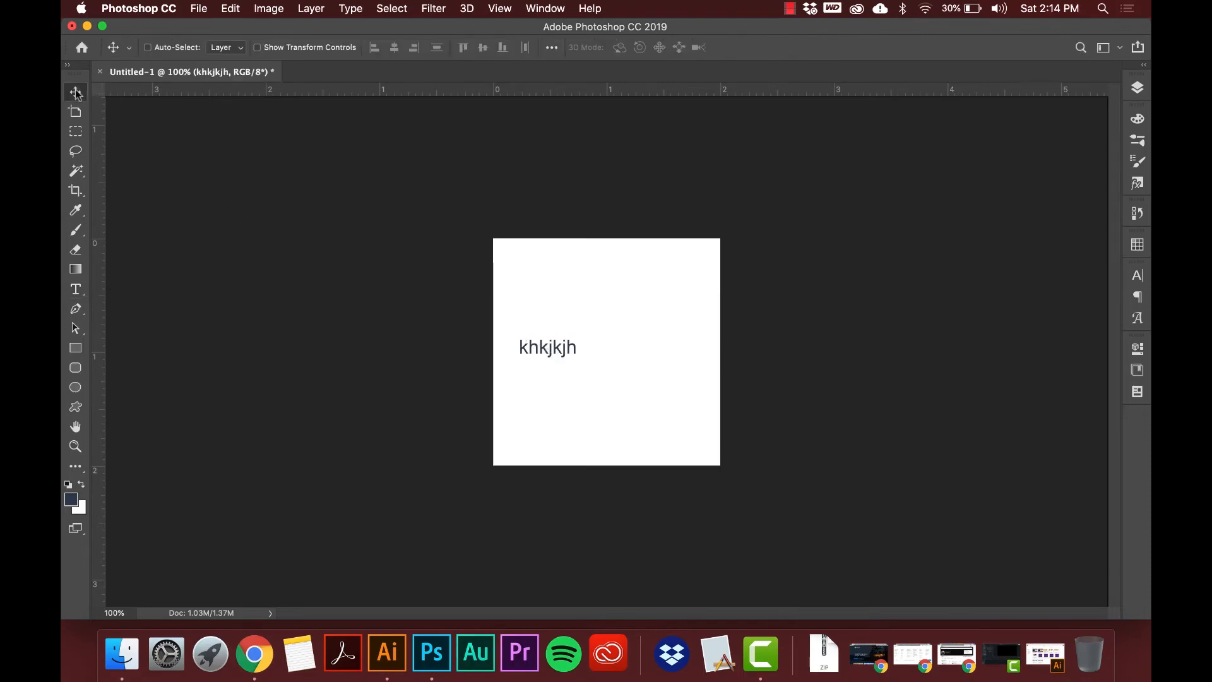
{"action": "key", "text": "super+z"}
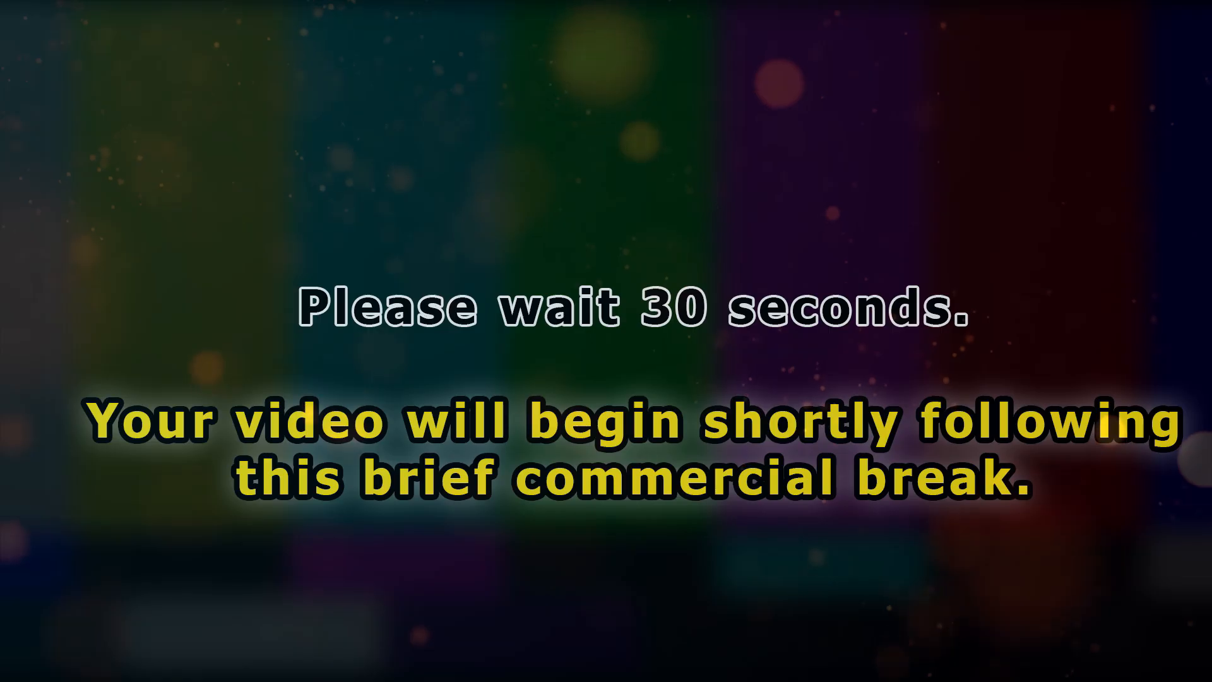
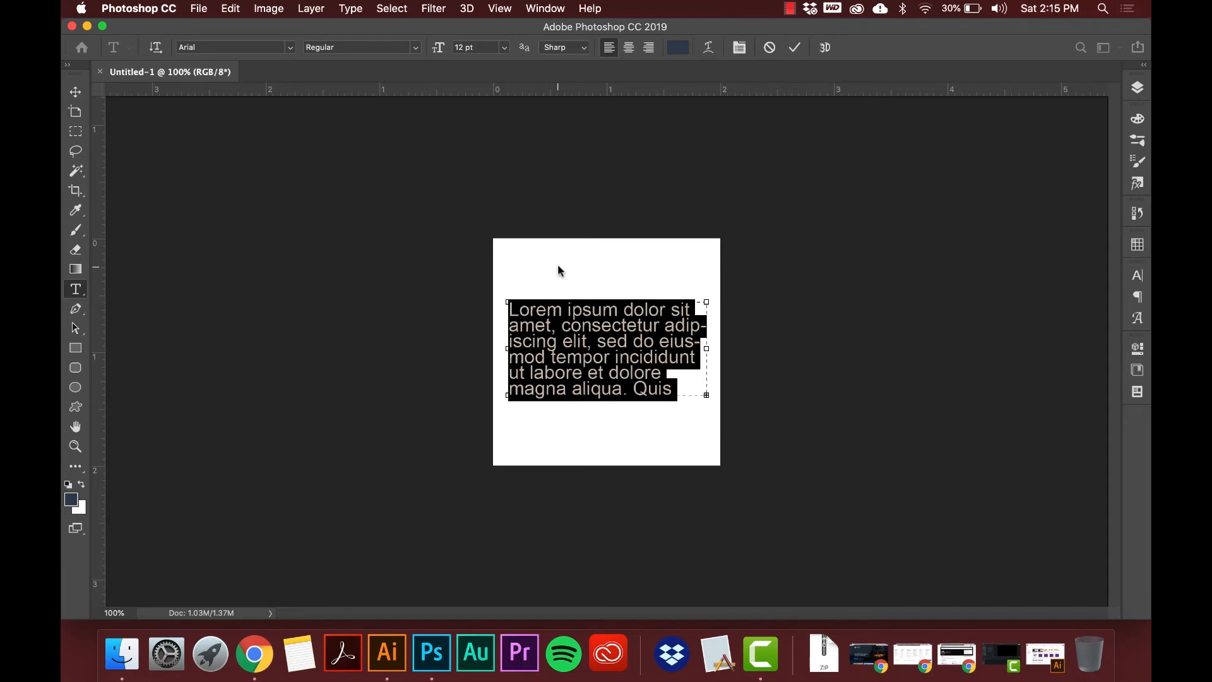
Step: Replace the placeholder in the paragraph text box with "GoogleAgency.com" and centre-align it
{"action": "type", "text": "GoogleAgency.com"}
{"action": "key", "text": "super+a"}
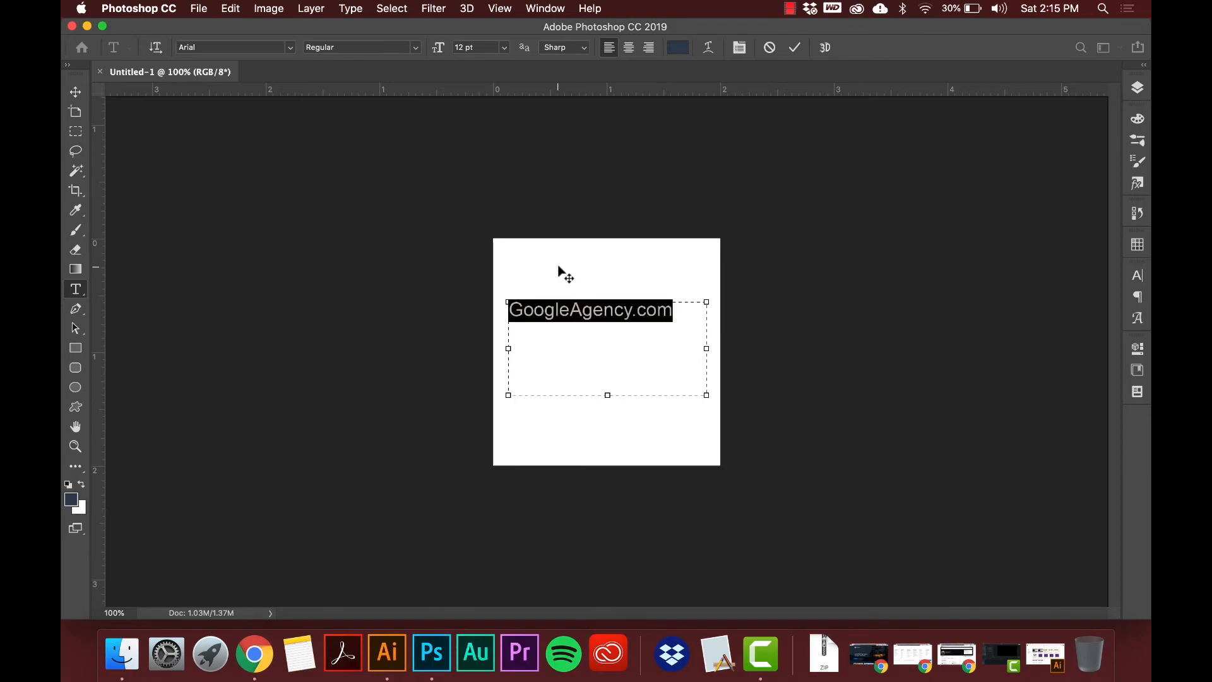
{"action": "left_click", "coordinate": [629, 48]}
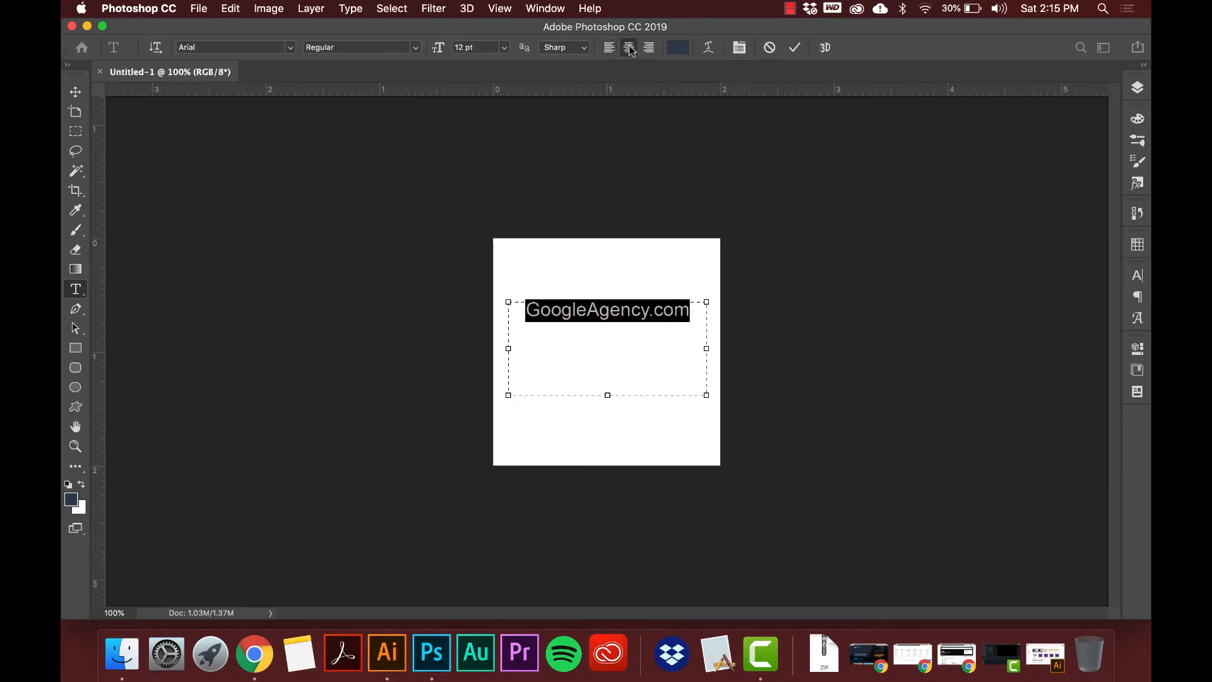
Step: Set the size of the selected GoogleAgency.com text to 14 pt
{"action": "left_click", "coordinate": [460, 46]}
{"action": "key", "text": "Up"}
{"action": "key", "text": "Up"}
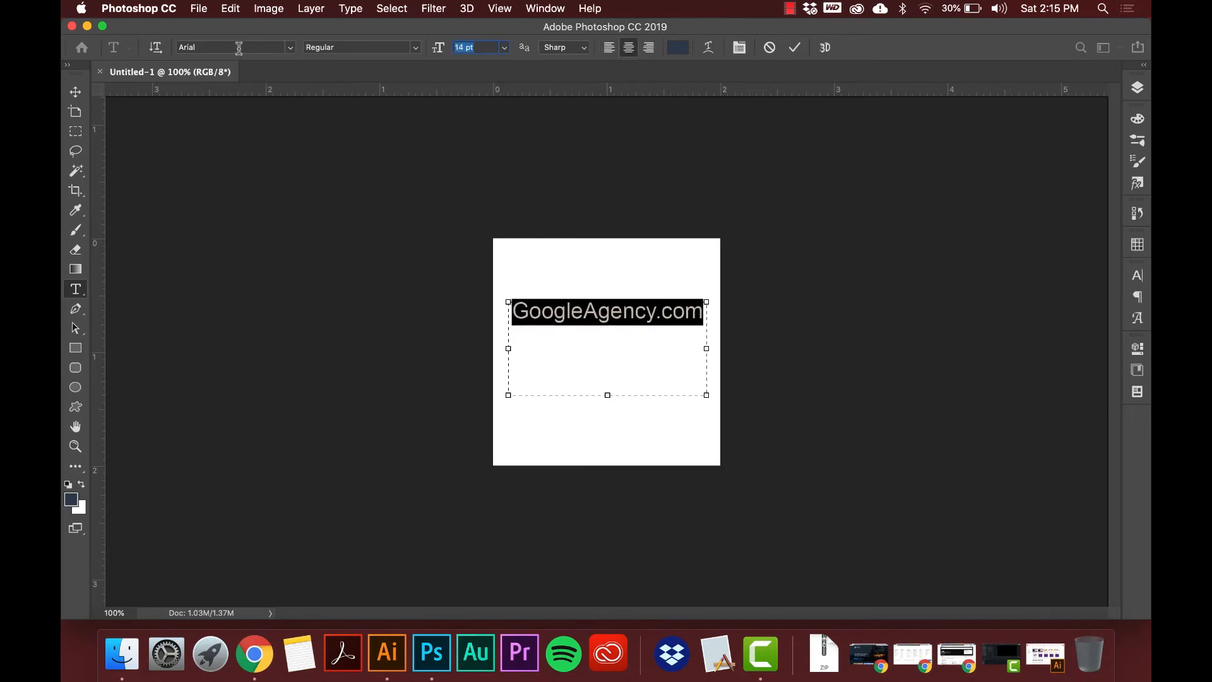
Step: Move the GoogleAgency.com text down to the vertical middle of the canvas and show the document's layers
{"action": "left_click", "coordinate": [74, 93]}
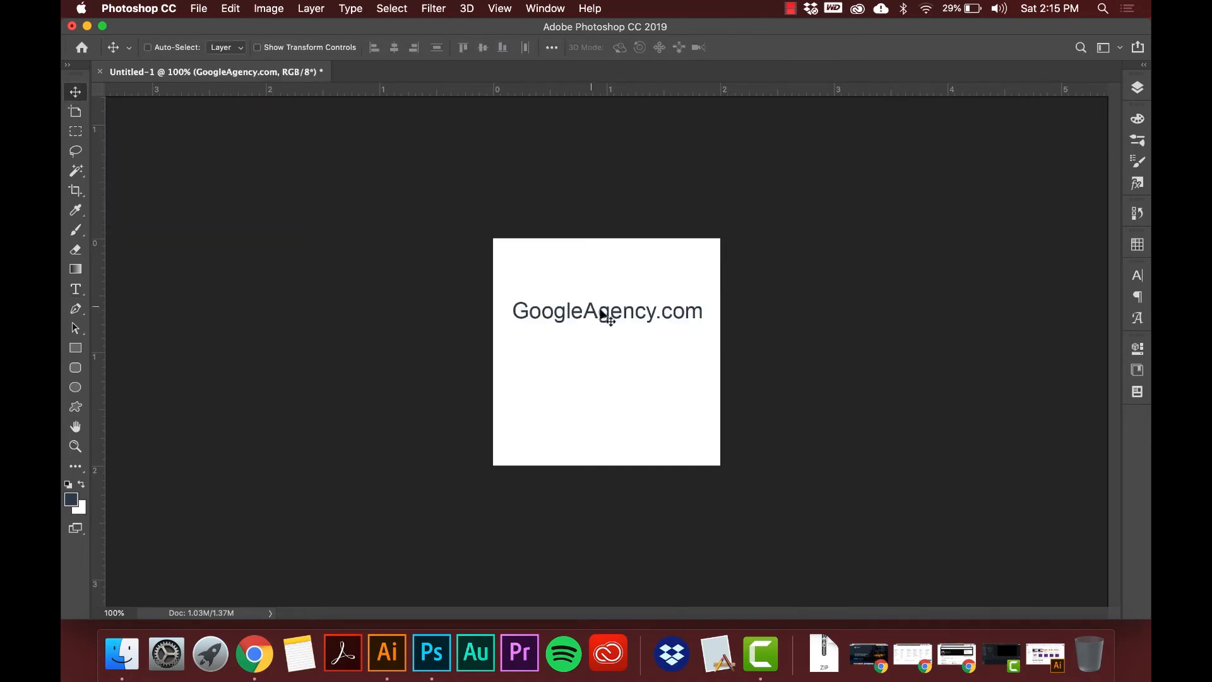
{"action": "left_click_drag", "start_coordinate": [600, 323], "coordinate": [613, 360]}
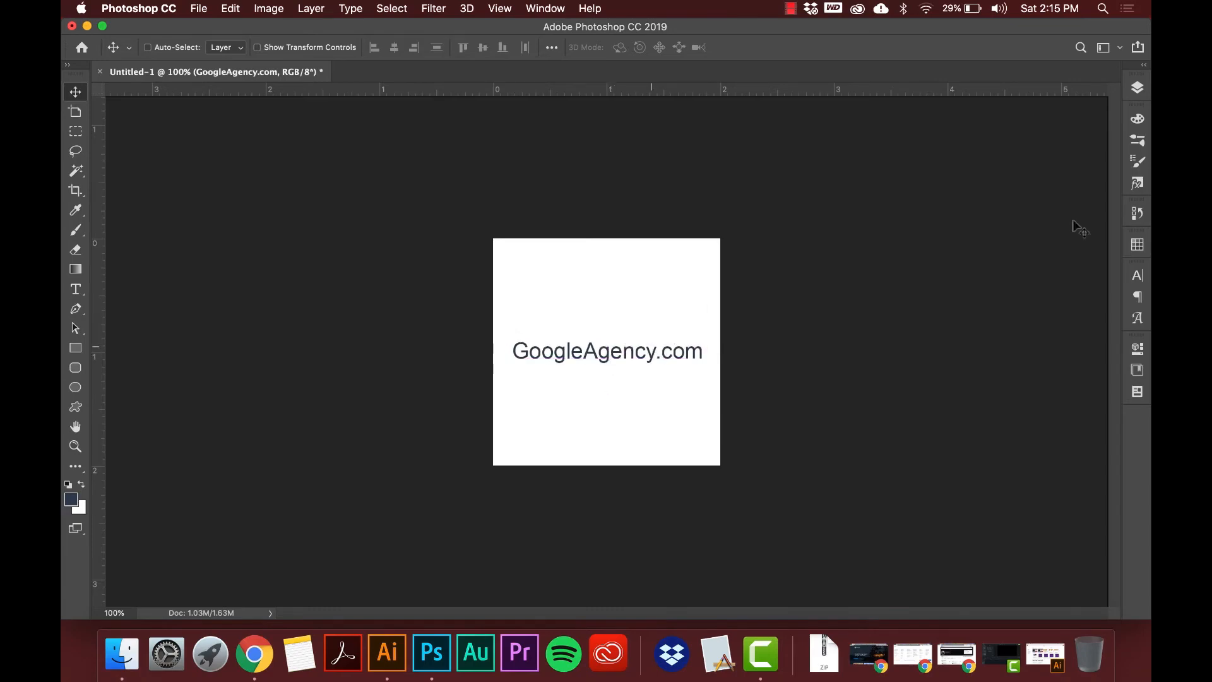
{"action": "left_click", "coordinate": [1138, 88]}
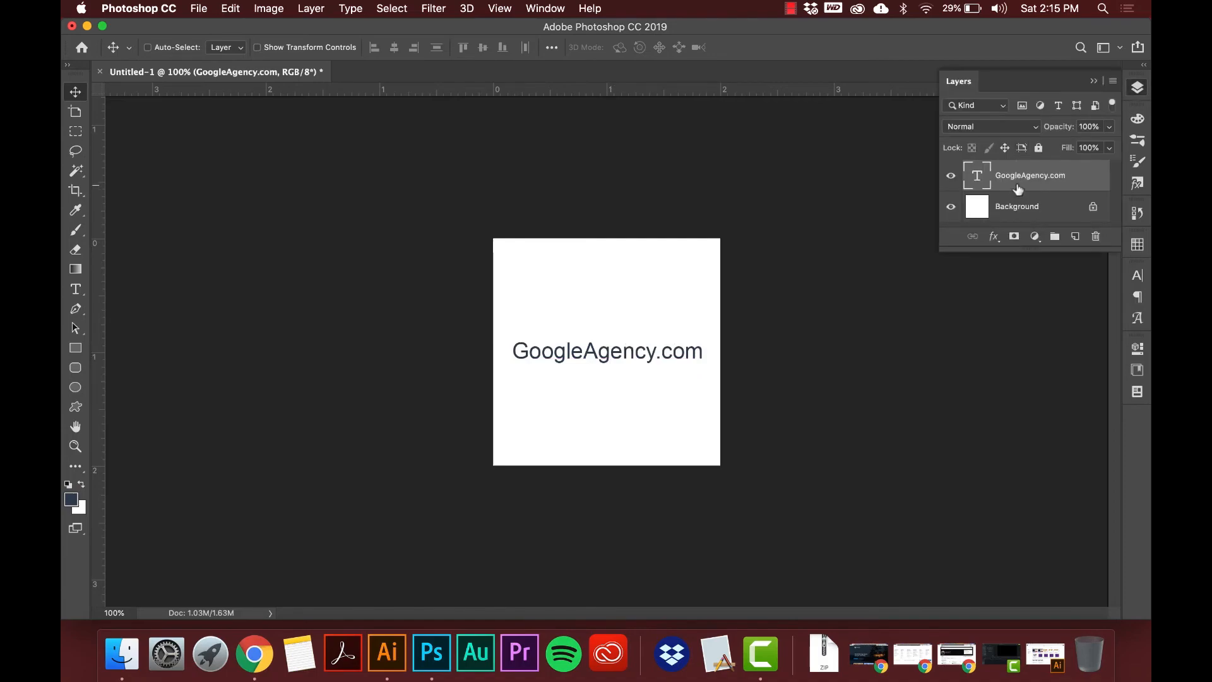
Step: Set the GoogleAgency.com text to 12 pt and its font to Avenir LT Std from the Sans Serif fonts
{"action": "left_click", "coordinate": [1136, 276]}
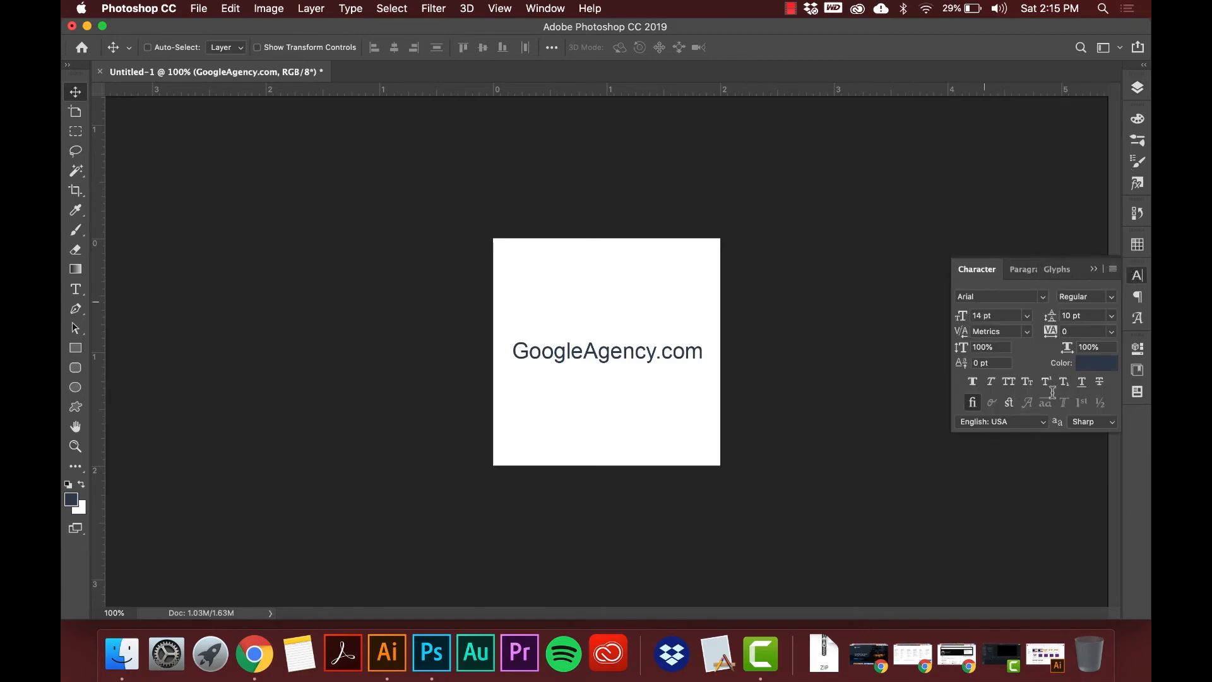
{"action": "left_click", "coordinate": [1026, 317]}
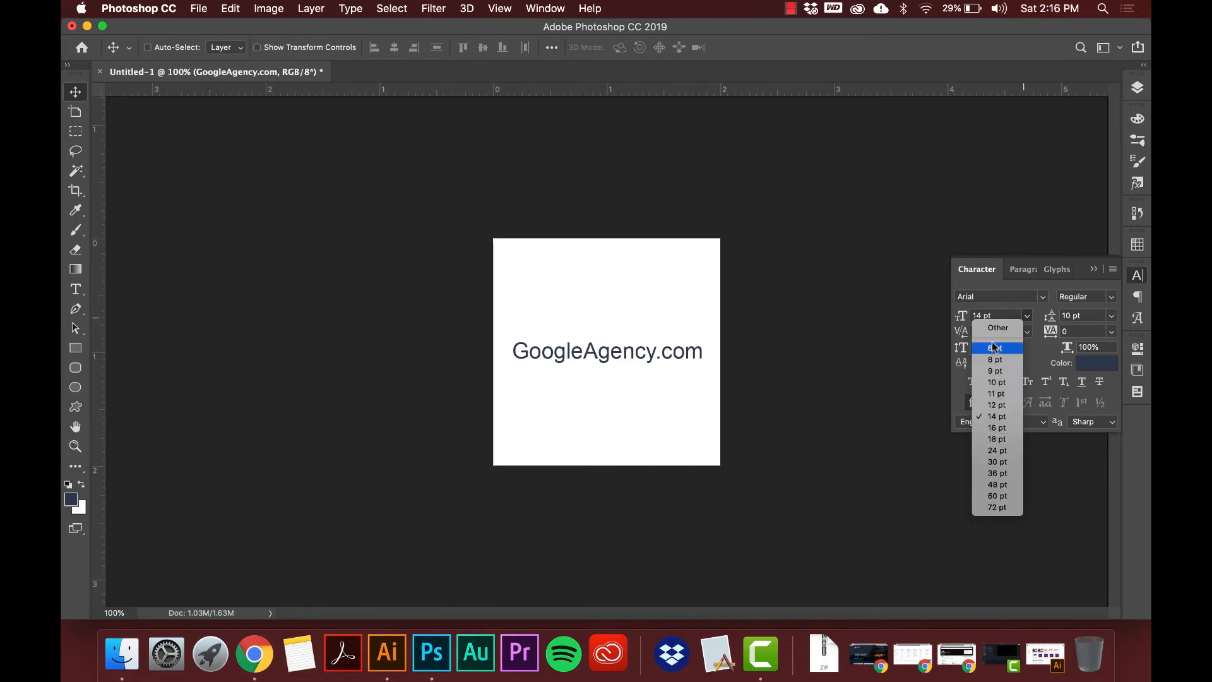
{"action": "left_click", "coordinate": [993, 406]}
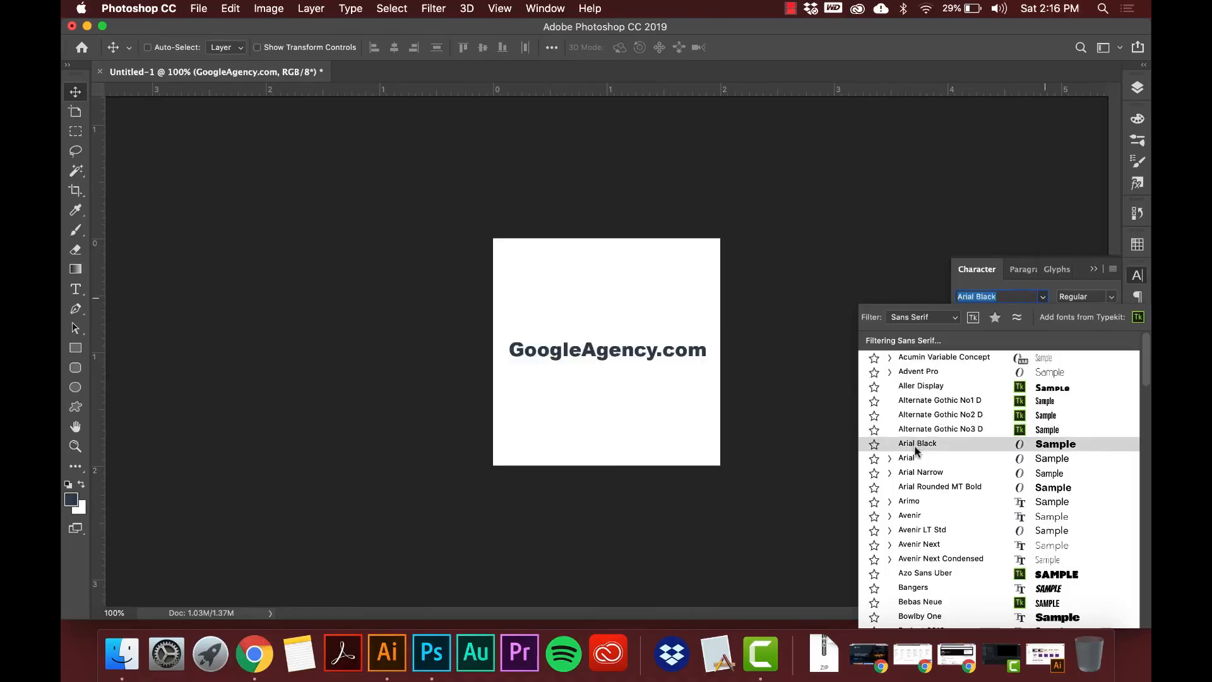
{"action": "left_click", "coordinate": [911, 531]}
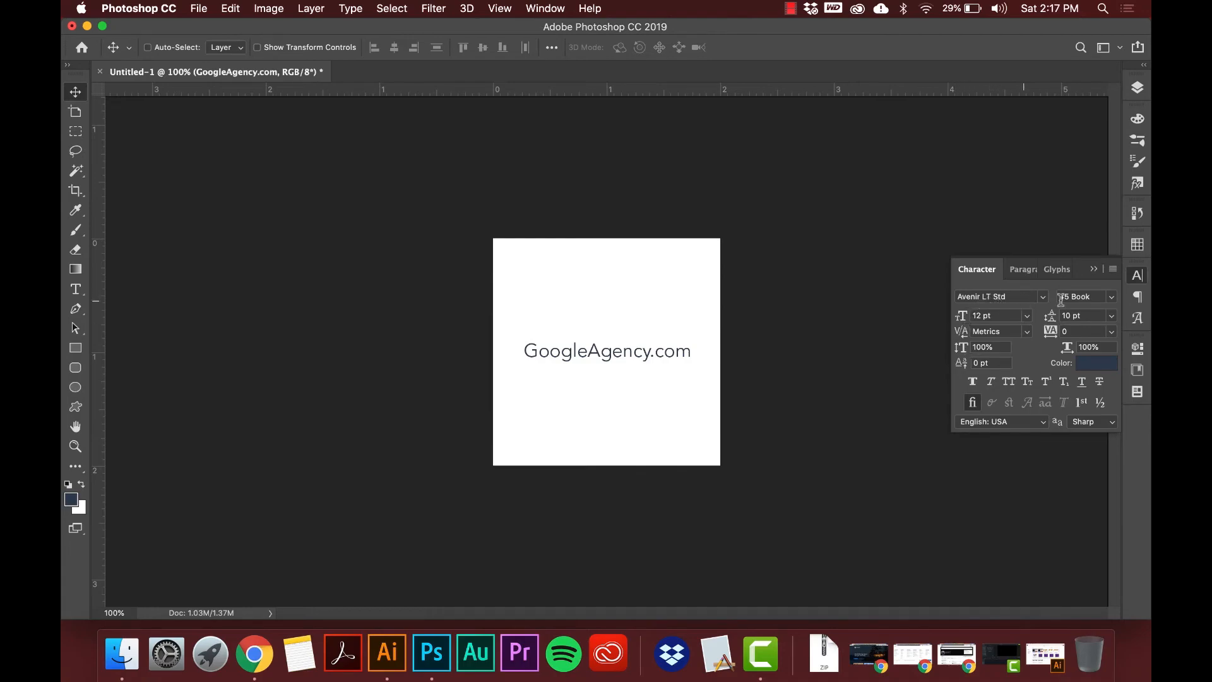
{"action": "left_click", "coordinate": [1111, 296]}
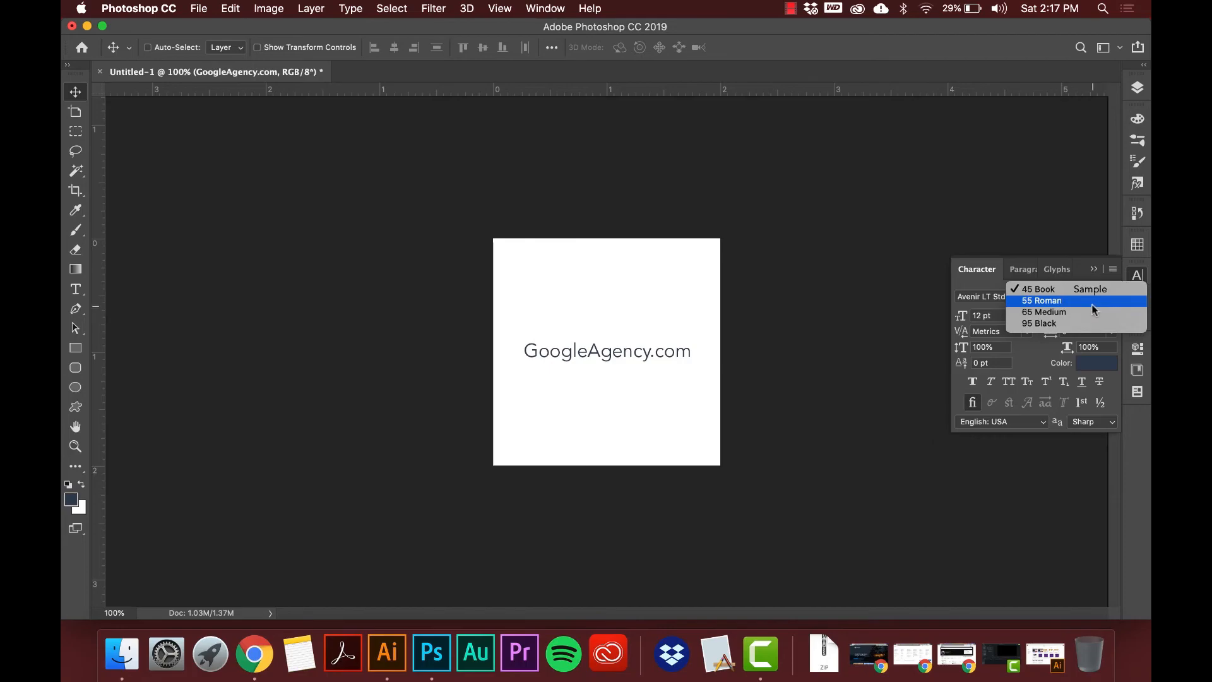
{"action": "left_click", "coordinate": [969, 300]}
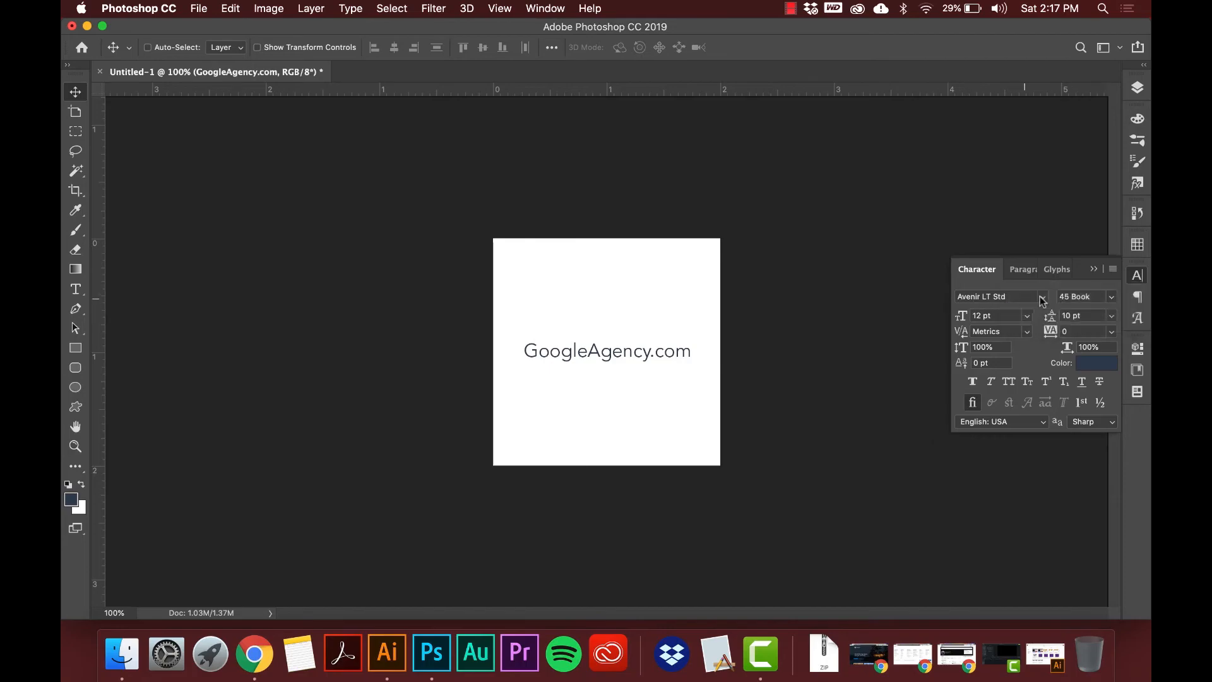
{"action": "left_click", "coordinate": [1043, 297]}
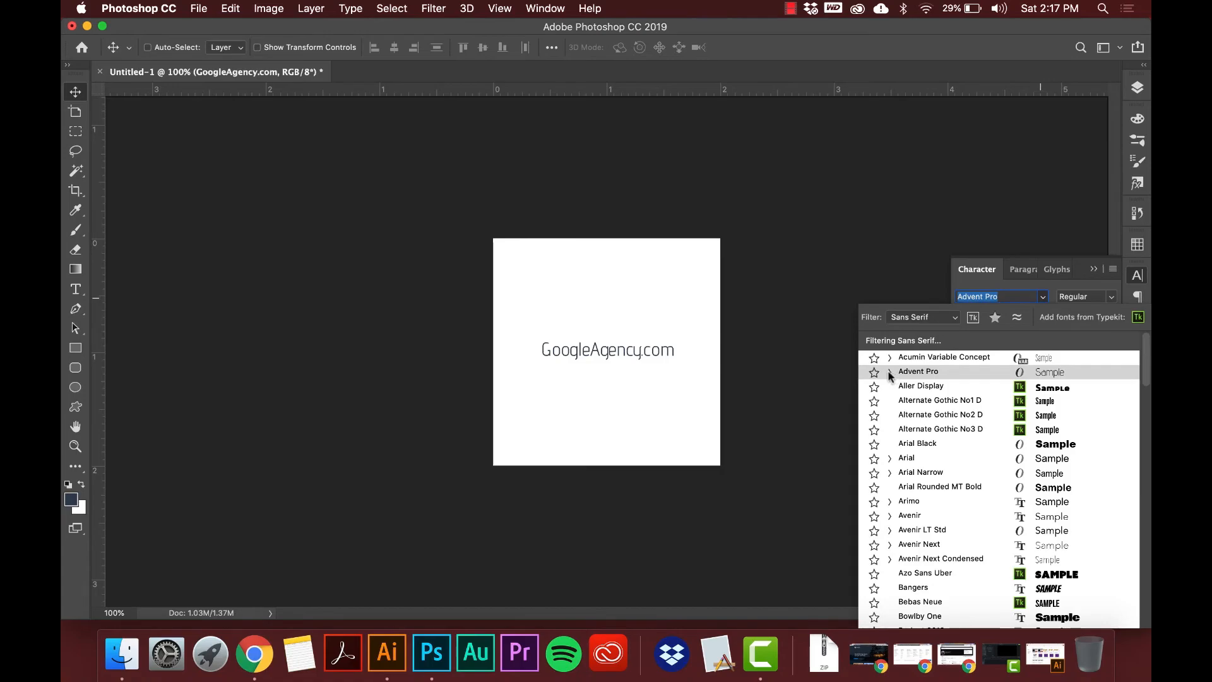
{"action": "left_click", "coordinate": [1013, 292]}
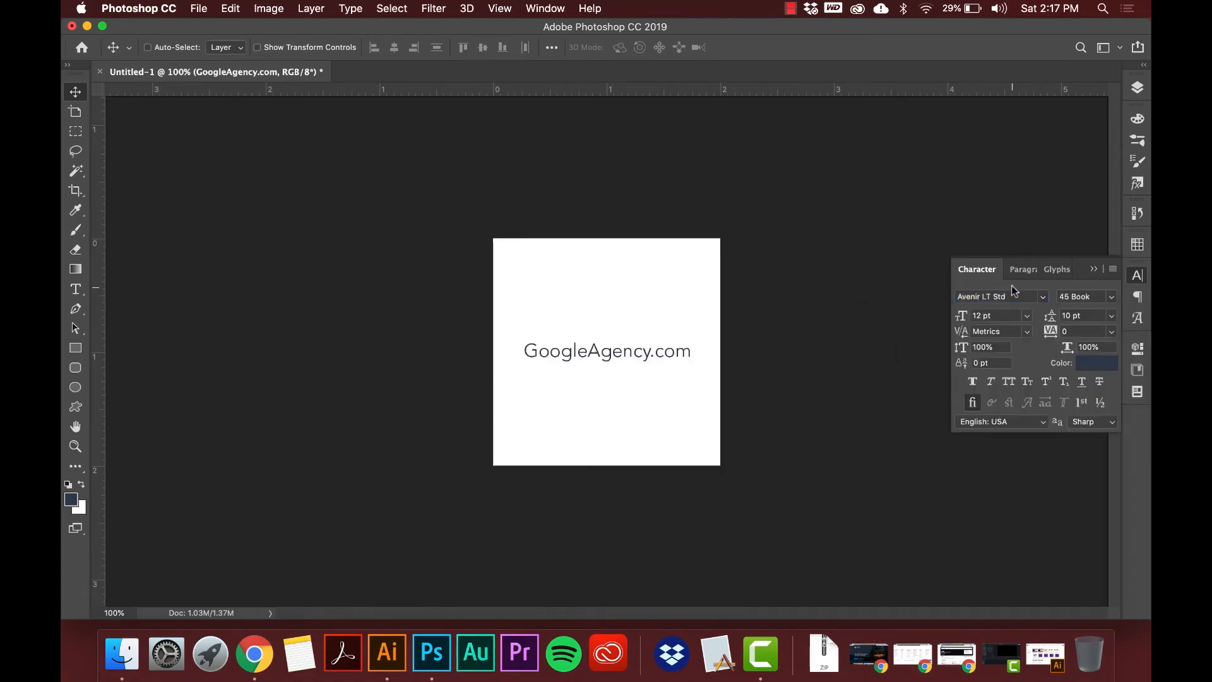
Step: Set the font style of the GoogleAgency.com text to 55 Roman
{"action": "left_click", "coordinate": [1113, 297]}
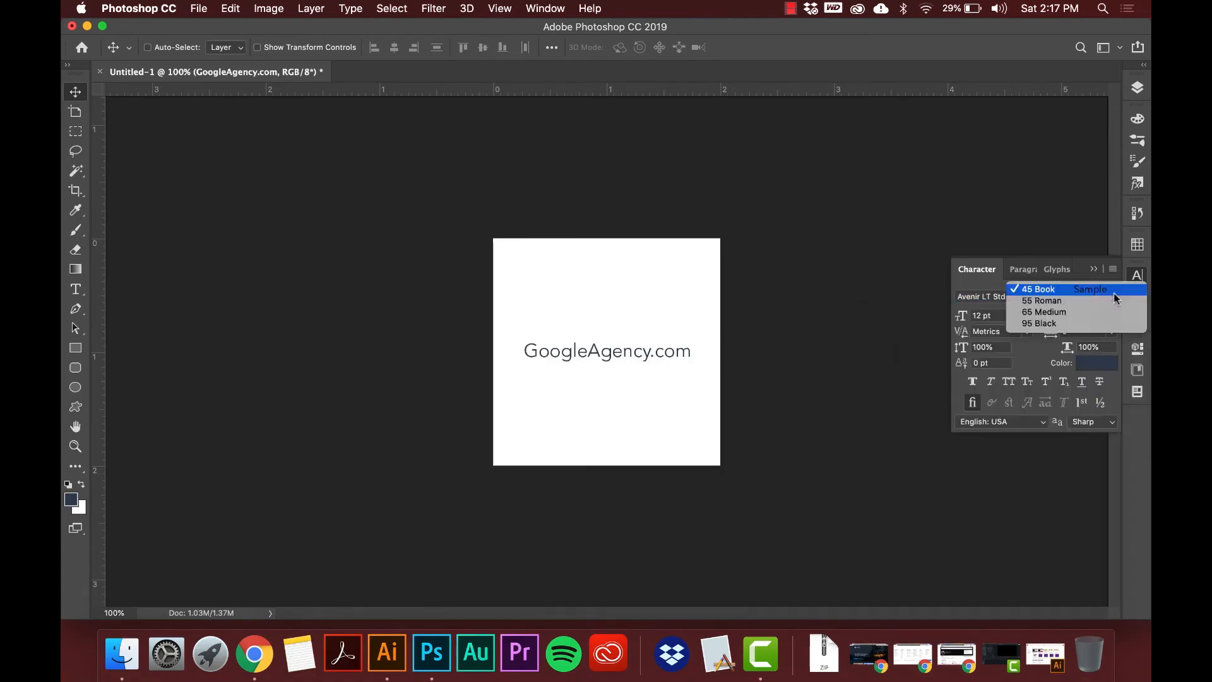
{"action": "left_click", "coordinate": [1079, 302]}
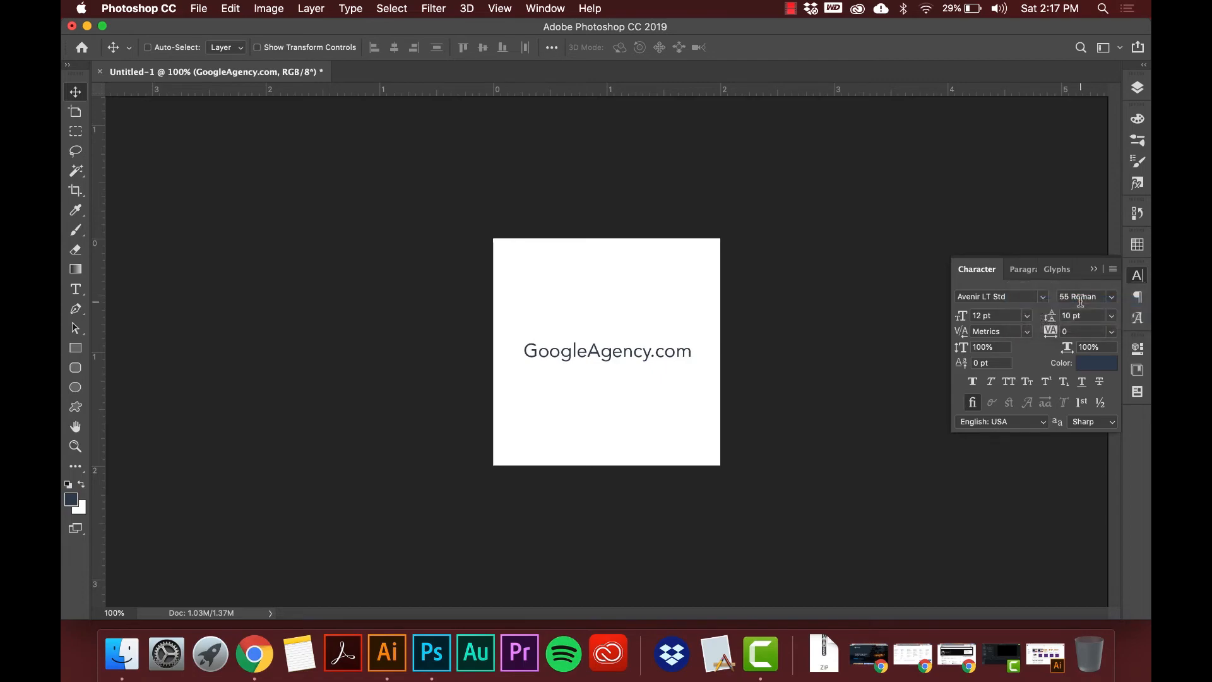
Step: Try the 65 Medium font style on the GoogleAgency.com text and settle on 95 Black
{"action": "left_click", "coordinate": [1115, 297]}
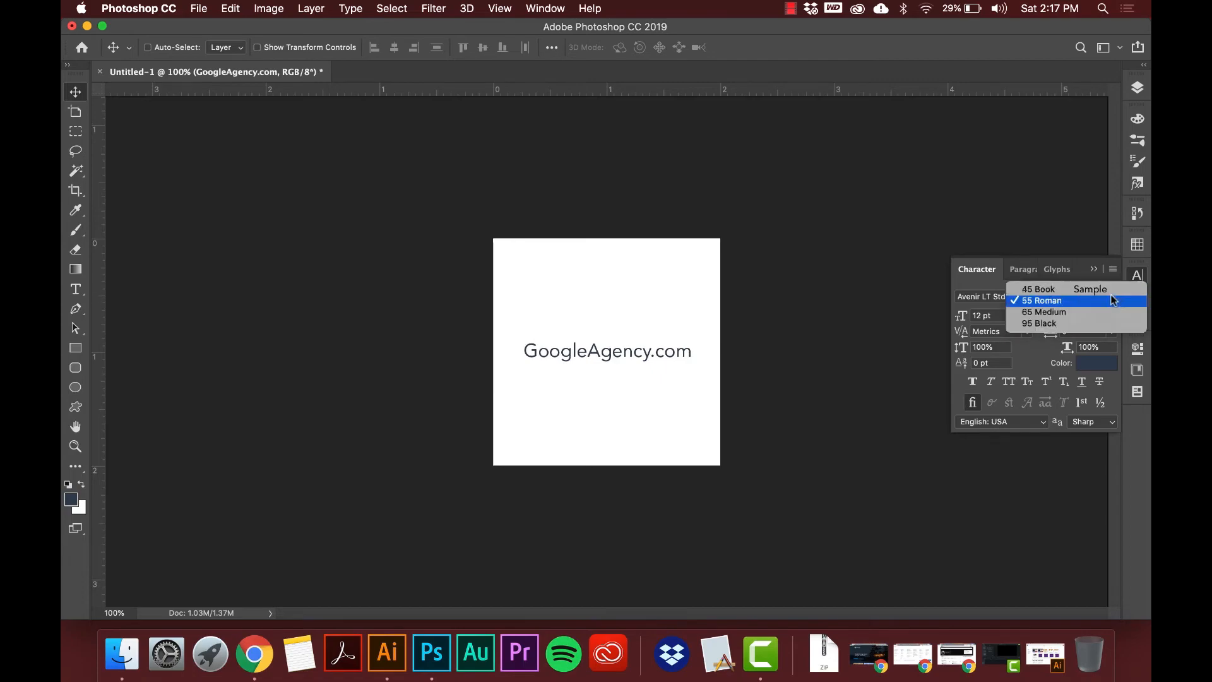
{"action": "left_click", "coordinate": [1071, 312]}
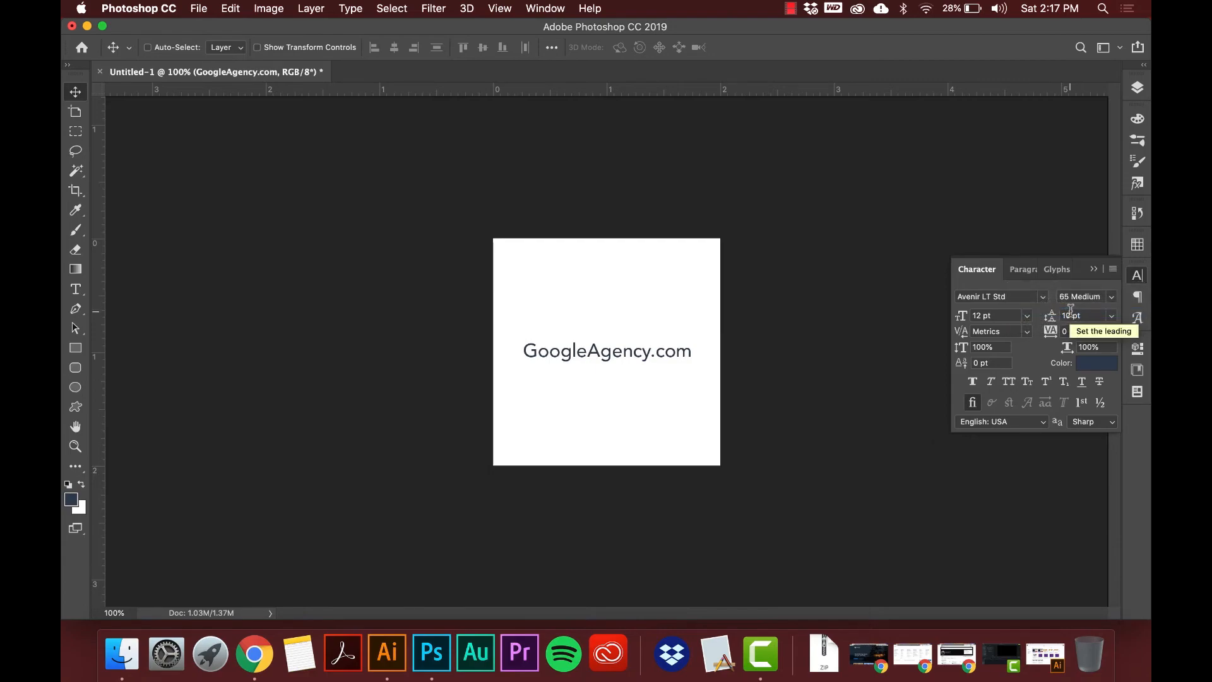
{"action": "left_click", "coordinate": [1114, 298]}
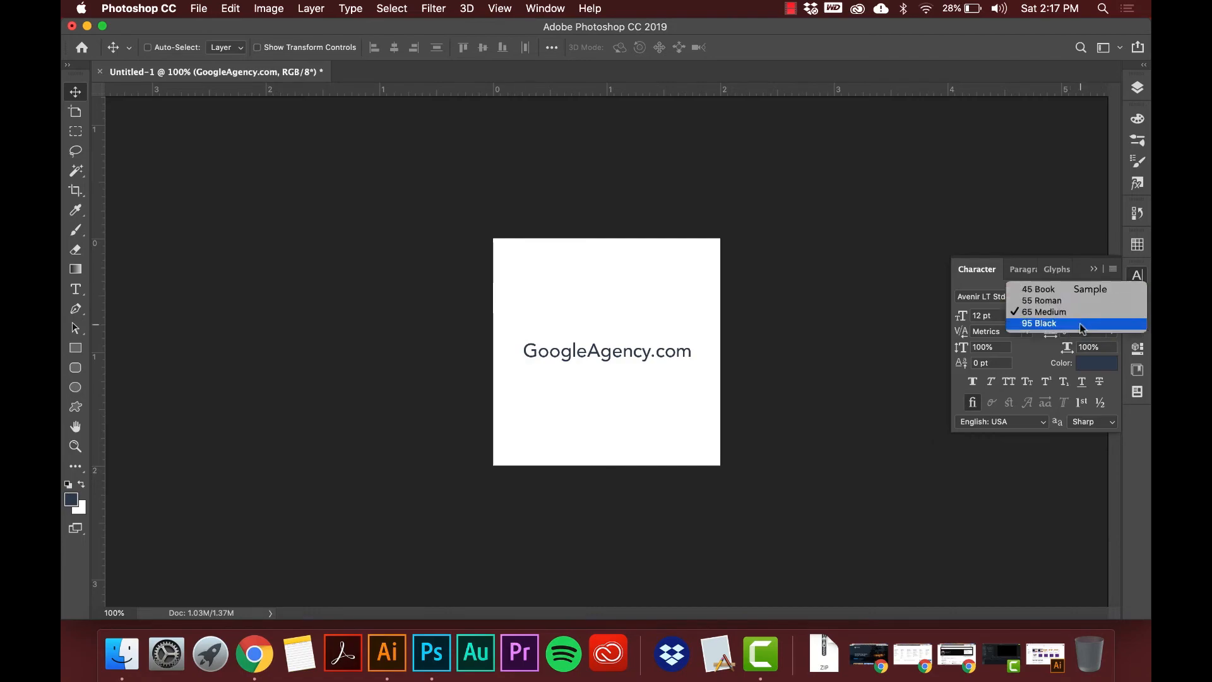
{"action": "left_click", "coordinate": [1080, 323]}
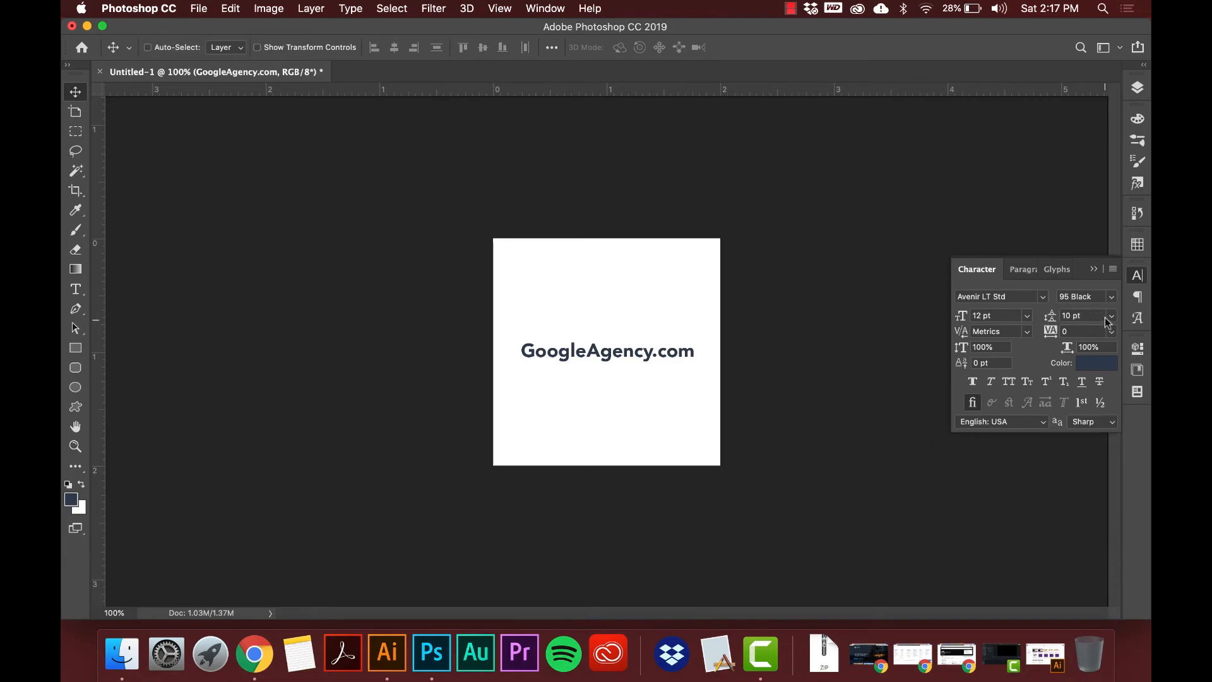
{"action": "left_click", "coordinate": [1110, 318]}
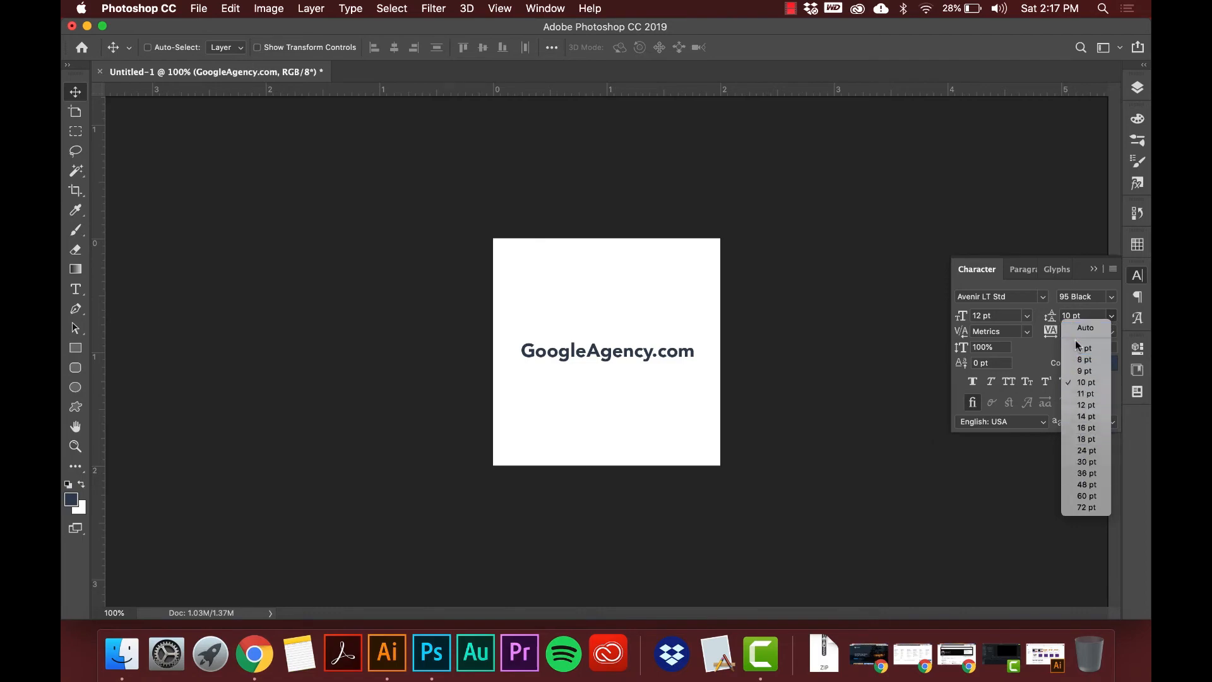
{"action": "left_click", "coordinate": [1043, 308]}
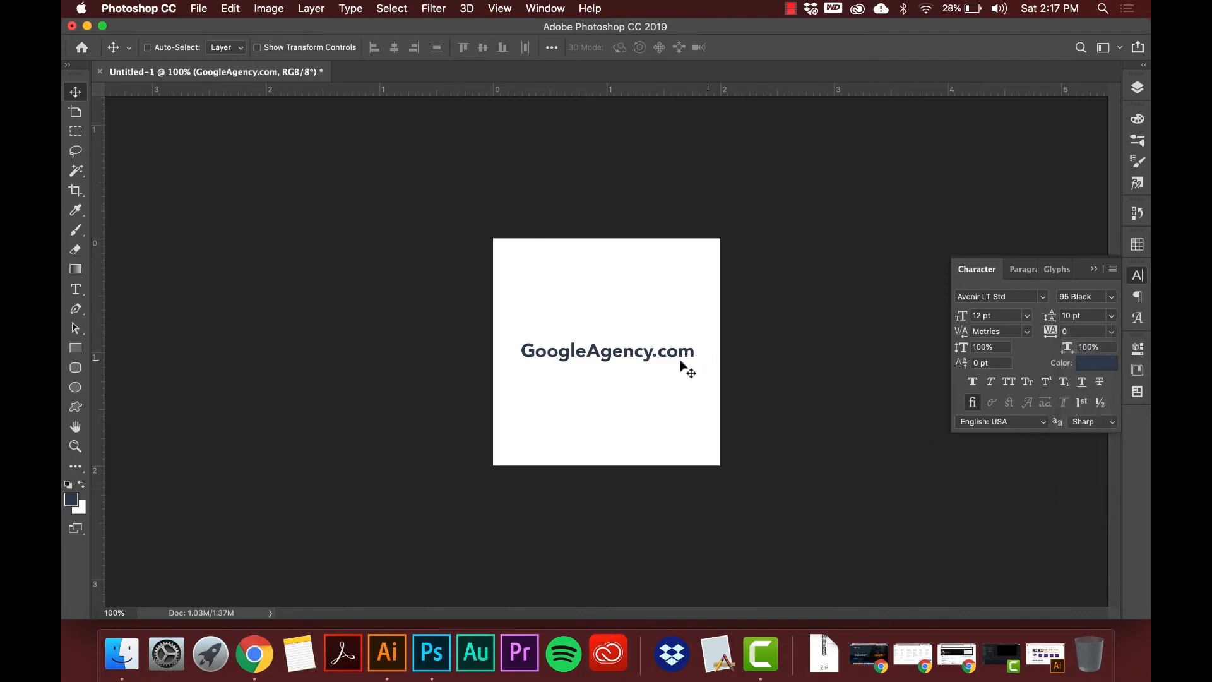
Step: Add the tagline "your advertising specialist" on a second line below GoogleAgency.com in the same text box
{"action": "key", "text": "t"}
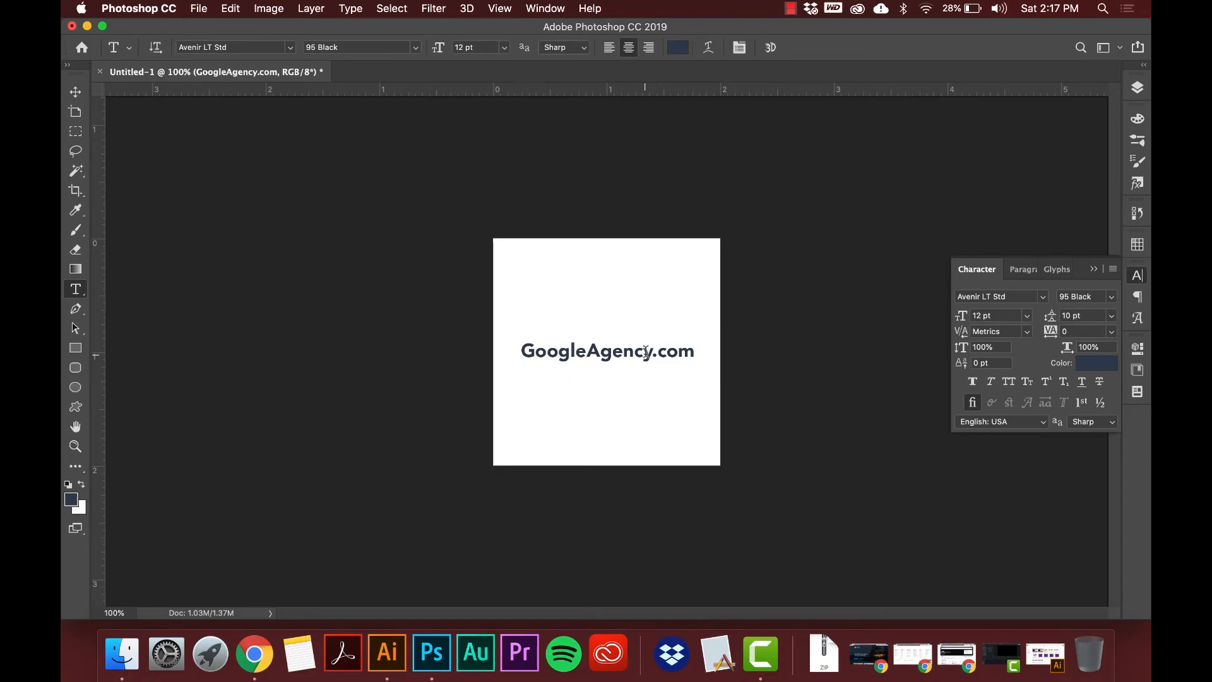
{"action": "left_click", "coordinate": [646, 351]}
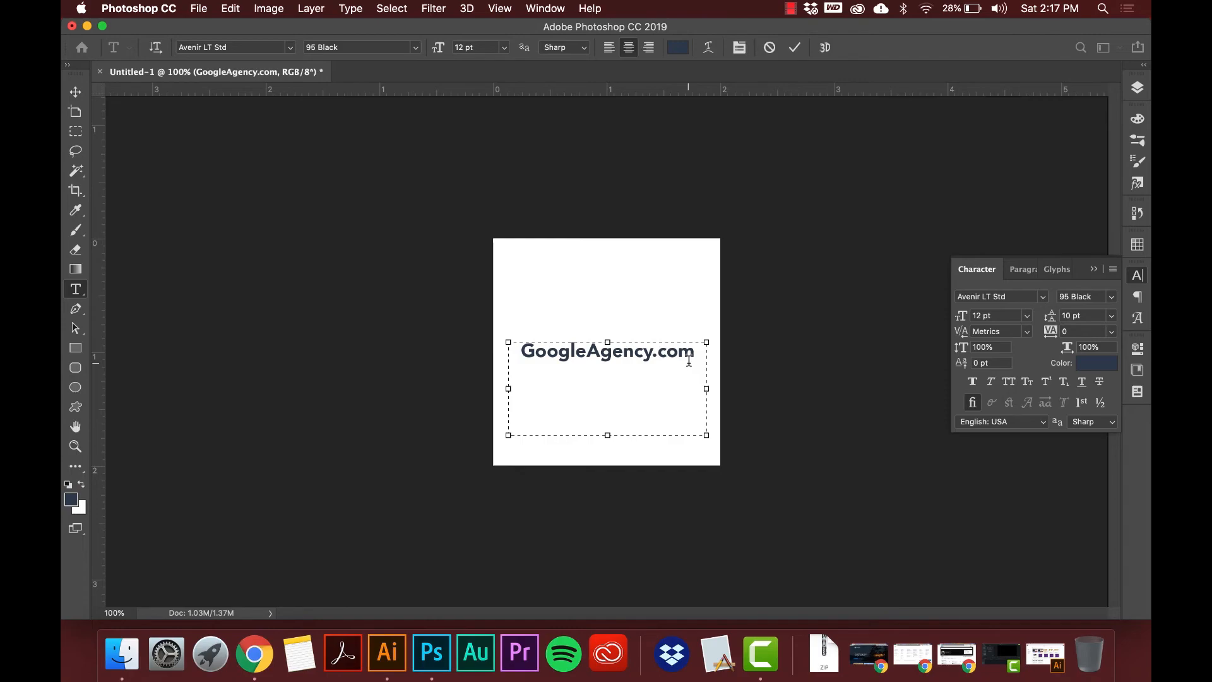
{"action": "type", "text": "our advertisin g"}
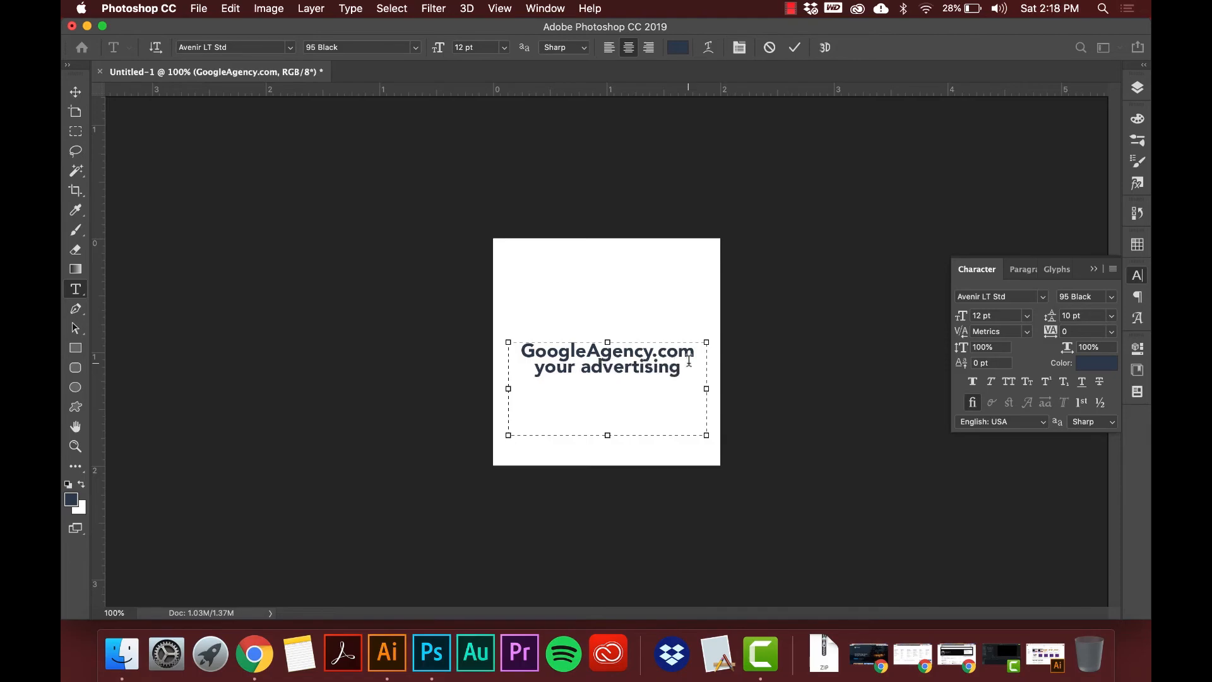
{"action": "type", "text": "p"}
{"action": "key", "text": "BackSpace"}
{"action": "type", "text": "spe"}
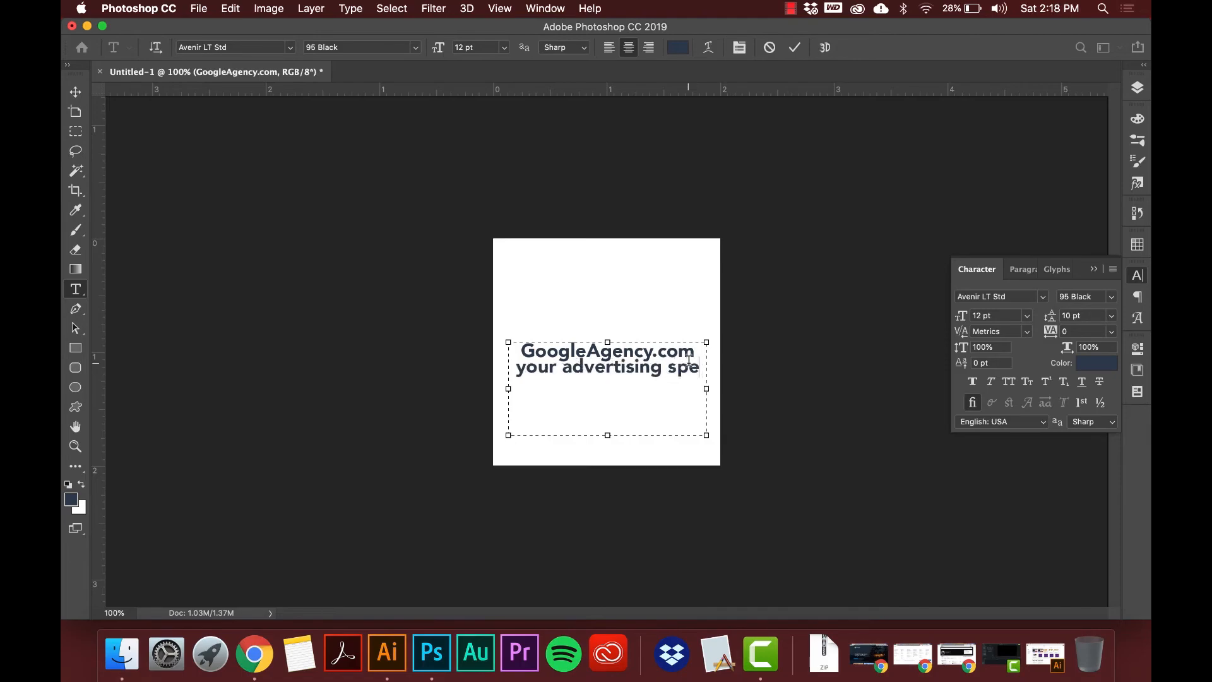
{"action": "type", "text": "cialist"}
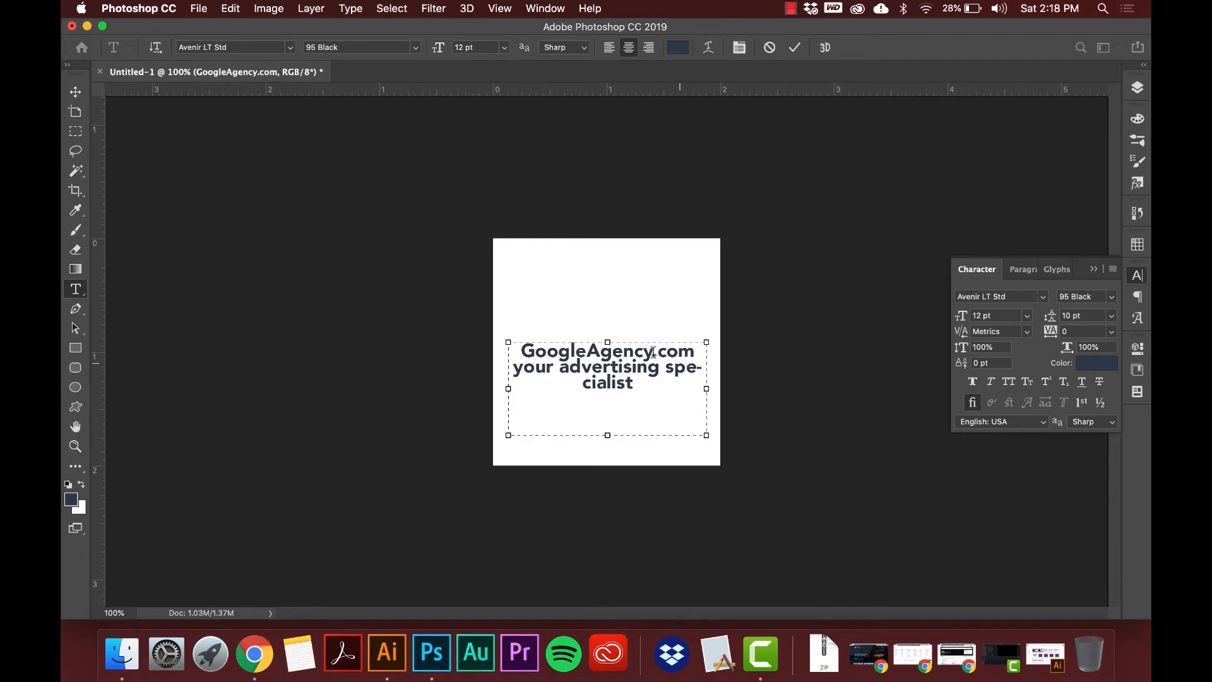
Step: Set the tagline "your advertising specialist" to the 55 Roman style at 9 pt and commit the text edit
{"action": "left_click", "coordinate": [514, 366], "text": "shift"}
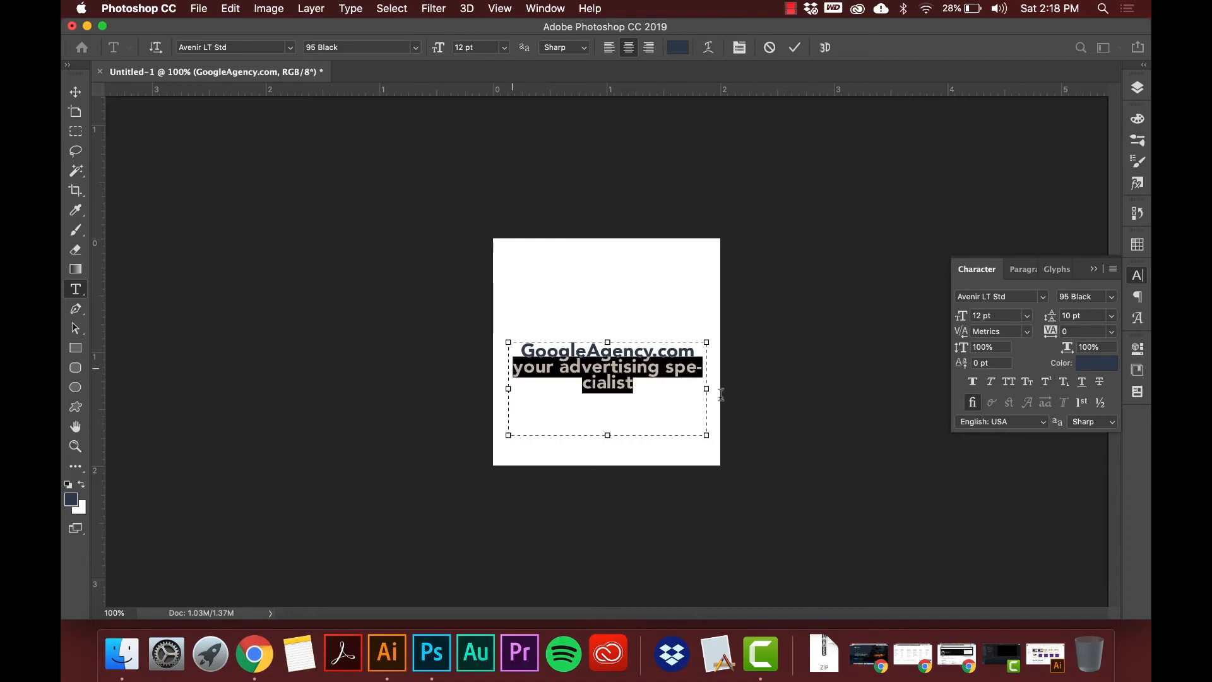
{"action": "left_click", "coordinate": [1111, 297]}
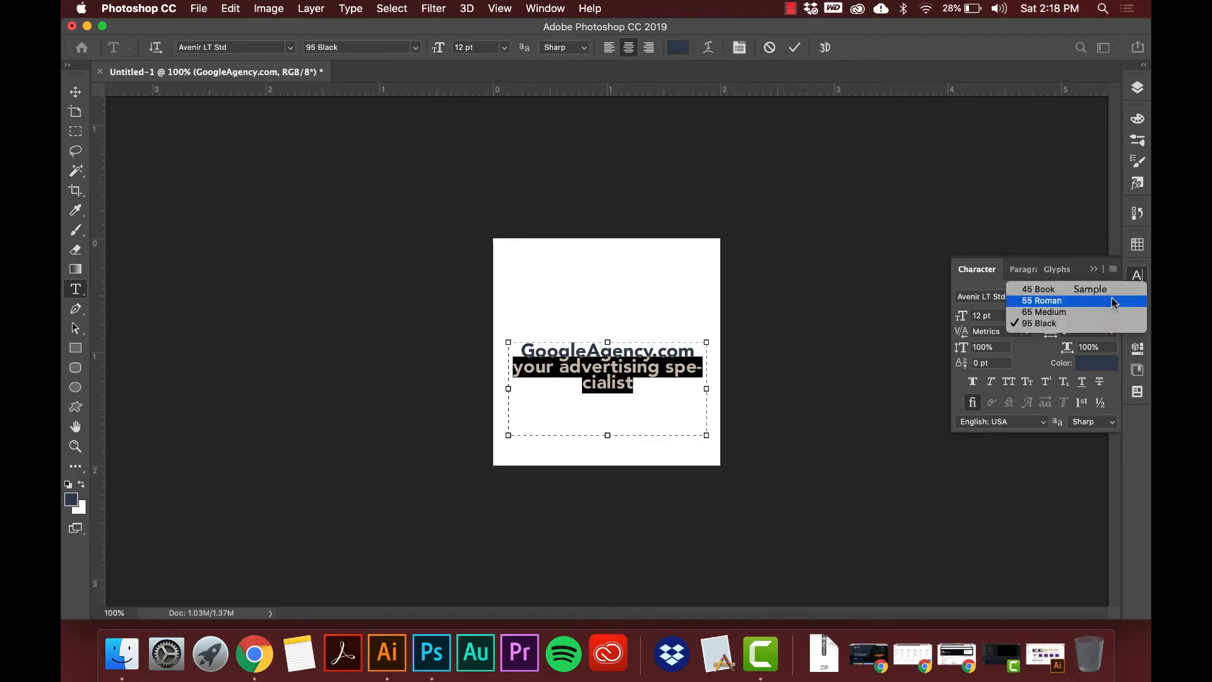
{"action": "left_click", "coordinate": [1114, 302]}
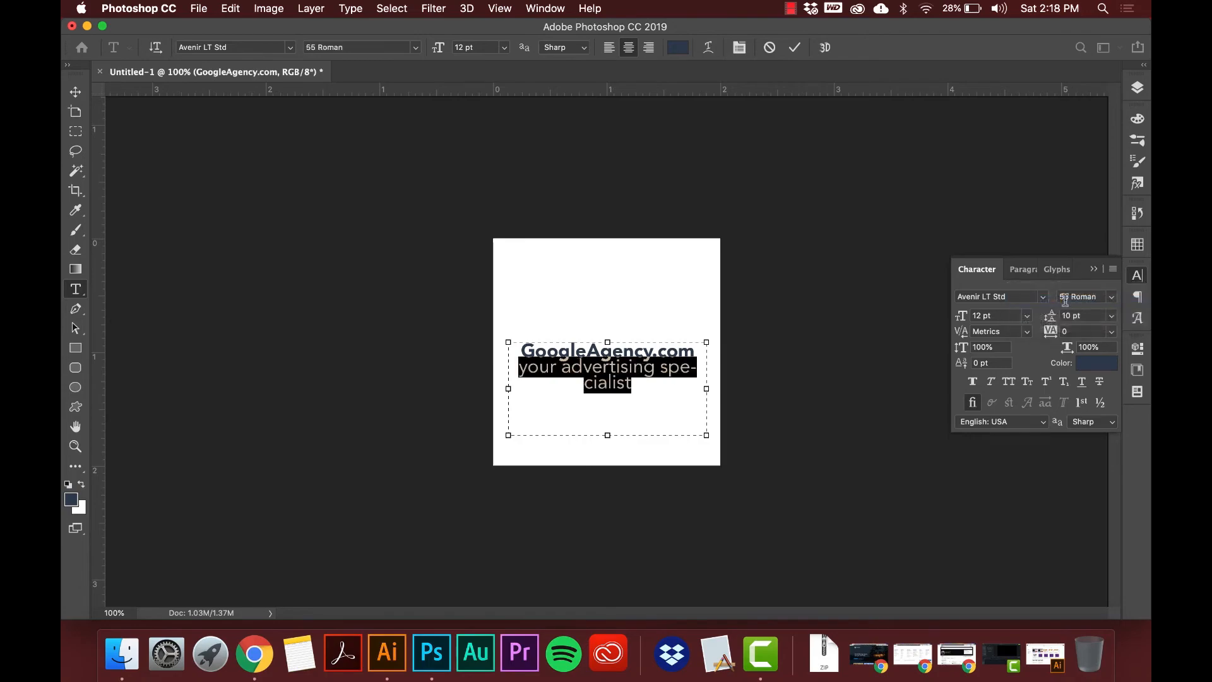
{"action": "left_click", "coordinate": [995, 315]}
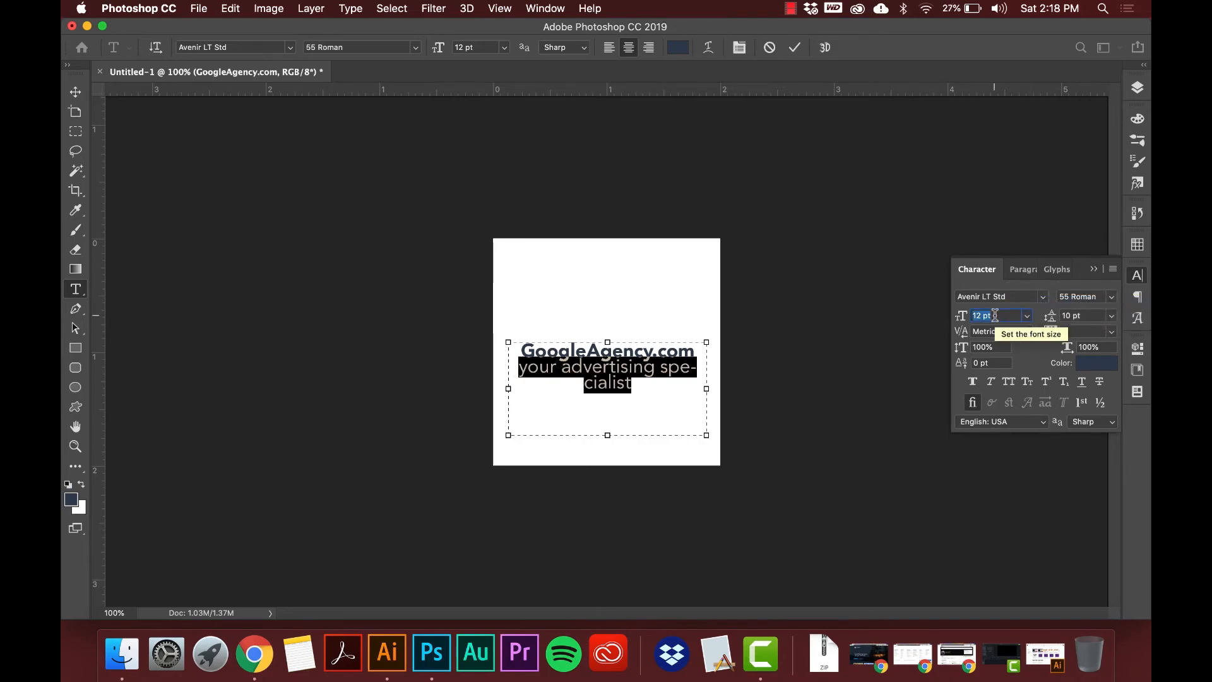
{"action": "key", "text": "Down"}
{"action": "key", "text": "Down"}
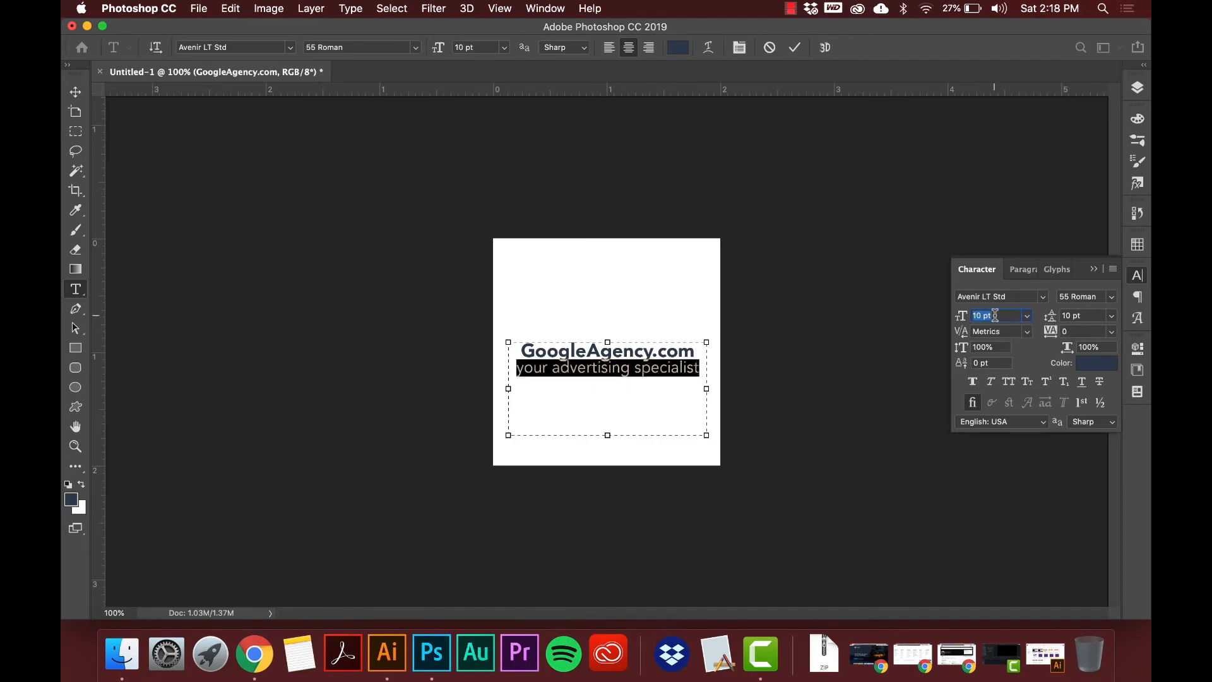
{"action": "key", "text": "Down"}
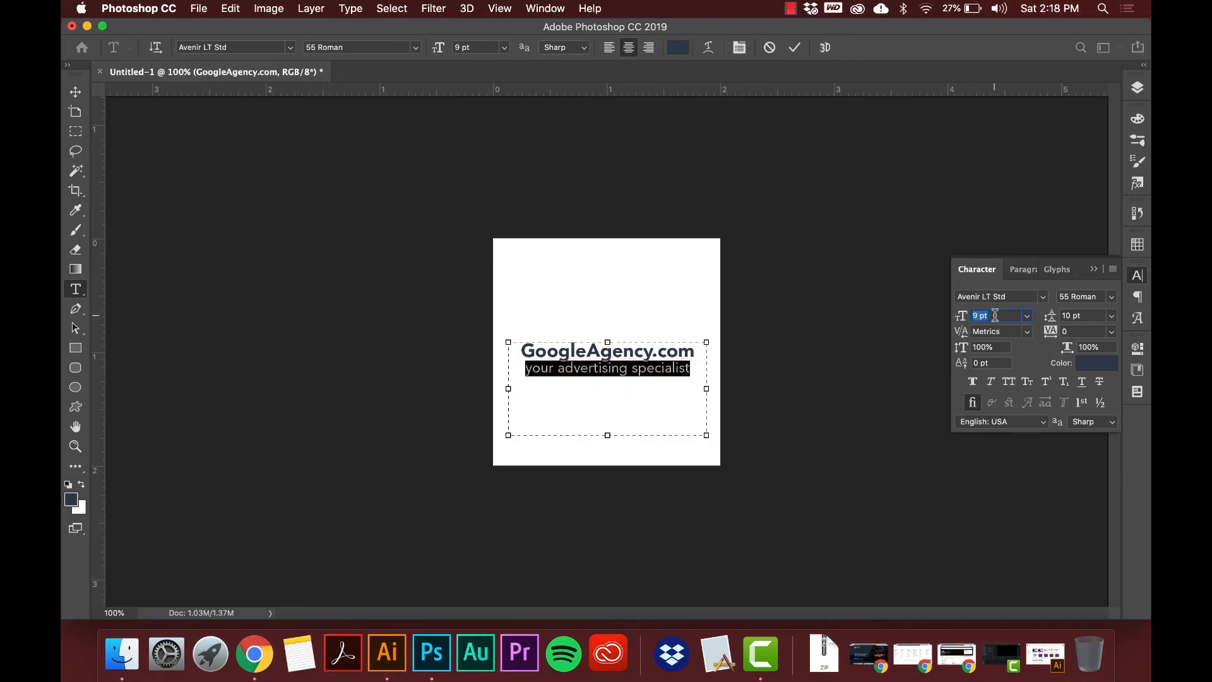
{"action": "left_click", "coordinate": [673, 368]}
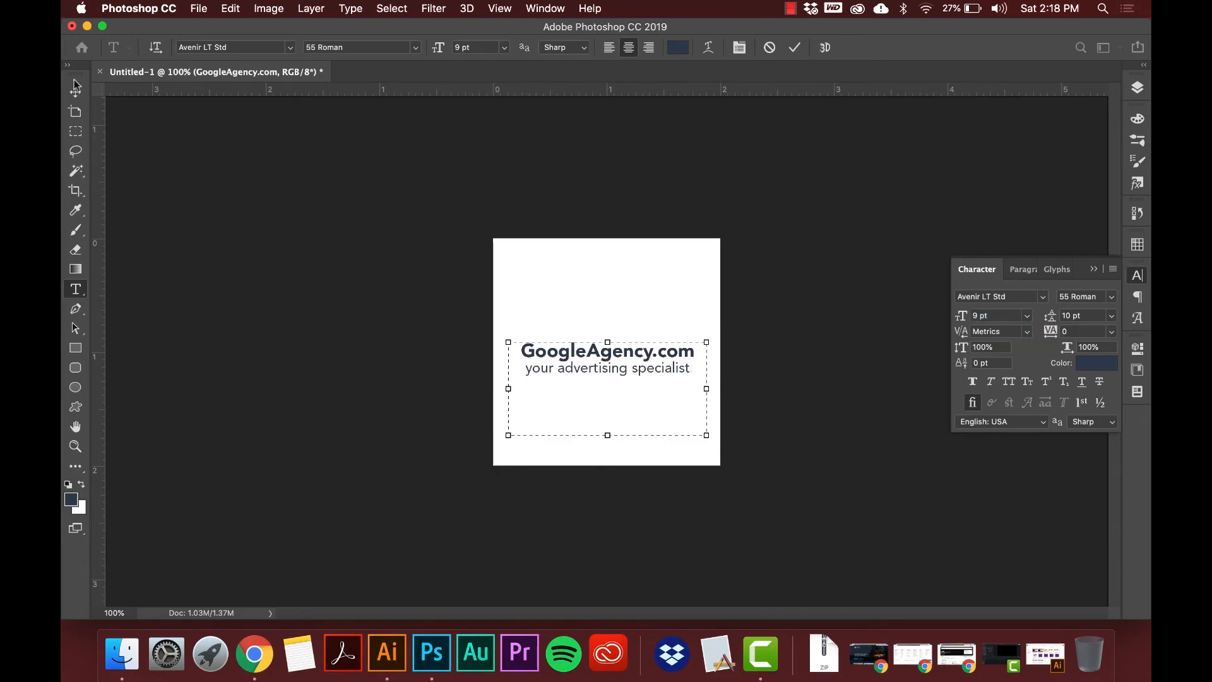
{"action": "left_click", "coordinate": [76, 111]}
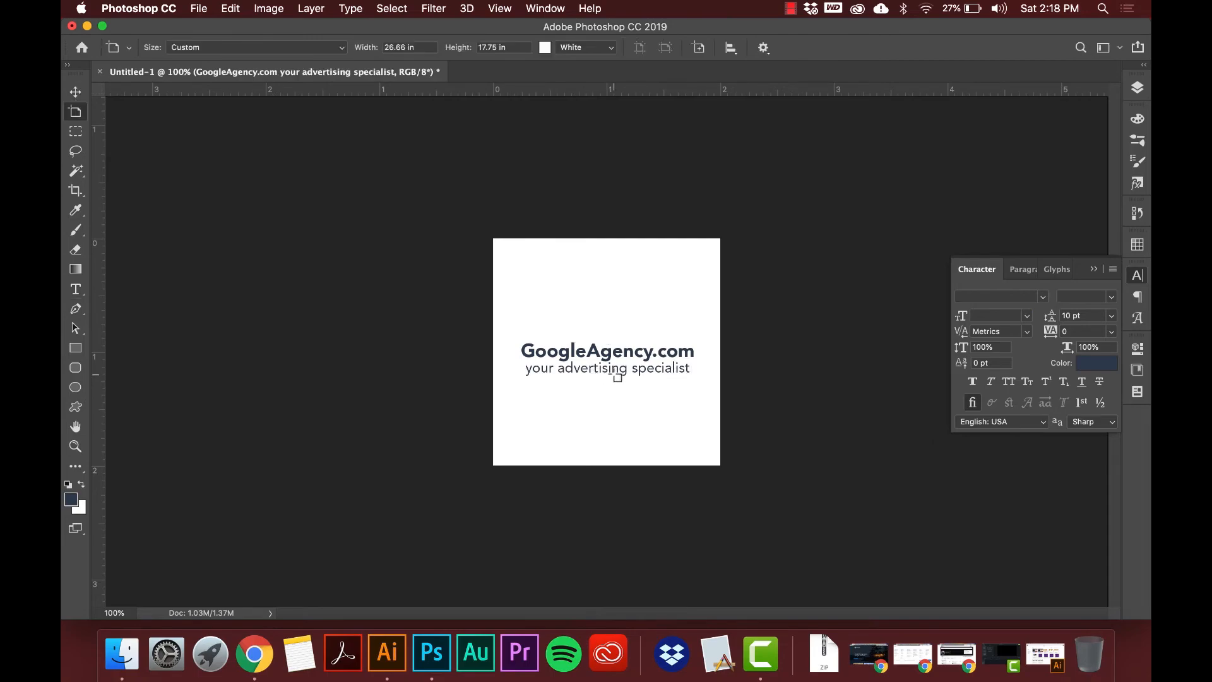
{"action": "left_click", "coordinate": [75, 92]}
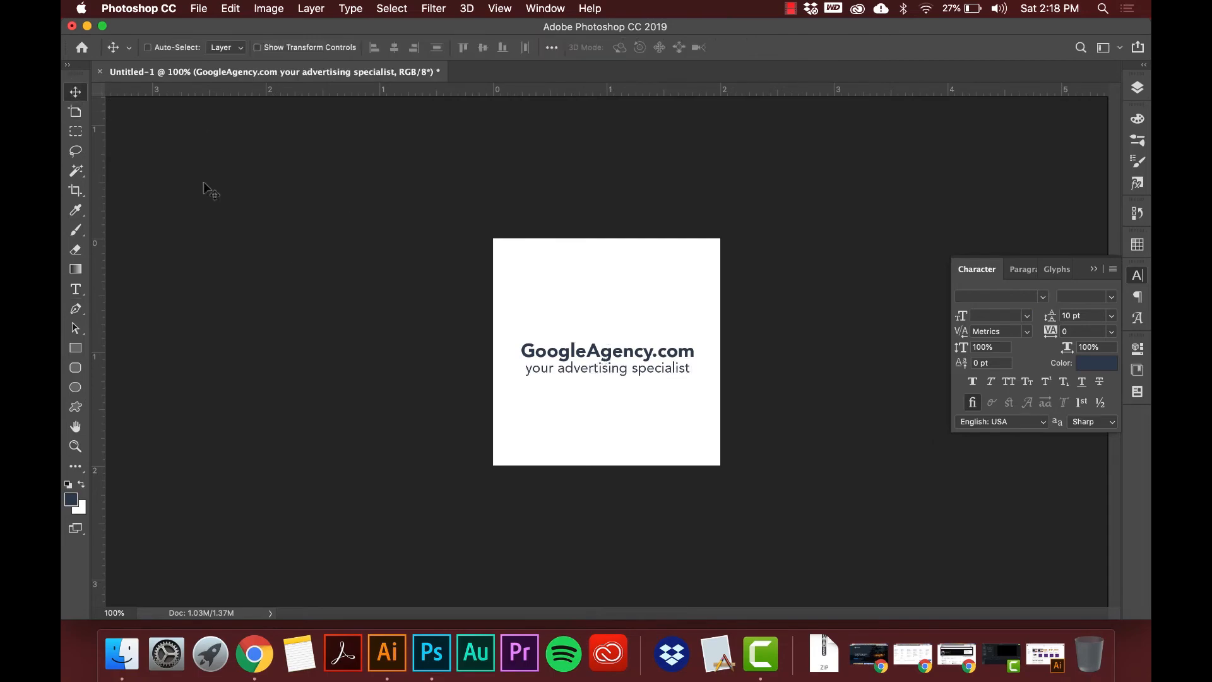
Step: Set the leading of the "your advertising specialist" line to 12 pt
{"action": "key", "text": "t"}
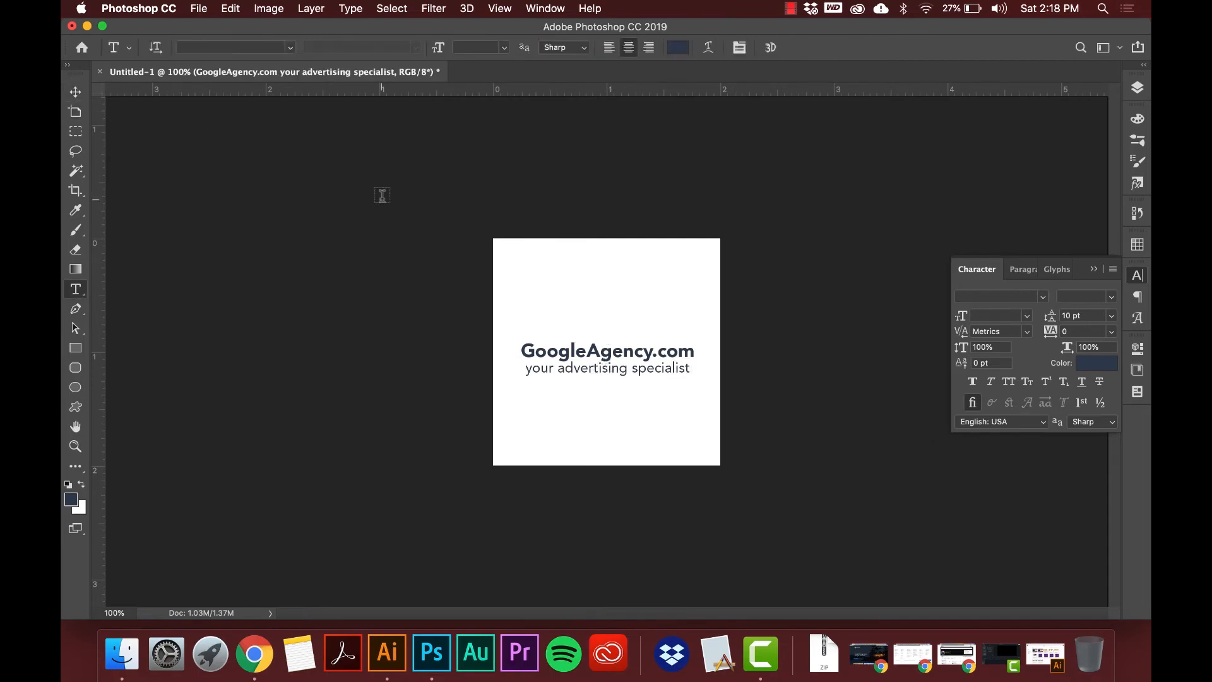
{"action": "left_click", "coordinate": [542, 368]}
{"action": "triple_click", "coordinate": [651, 368]}
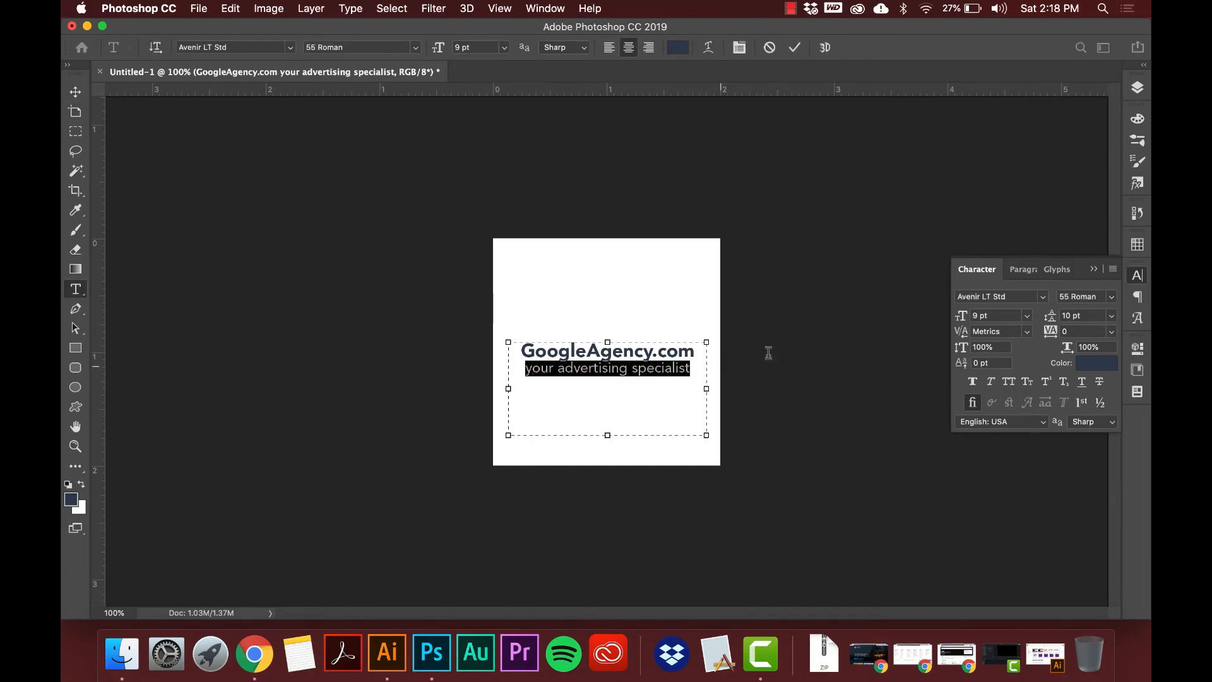
{"action": "left_click", "coordinate": [1107, 317]}
{"action": "left_click", "coordinate": [1085, 315]}
{"action": "double_click", "coordinate": [1075, 315]}
{"action": "left_click", "coordinate": [1075, 316]}
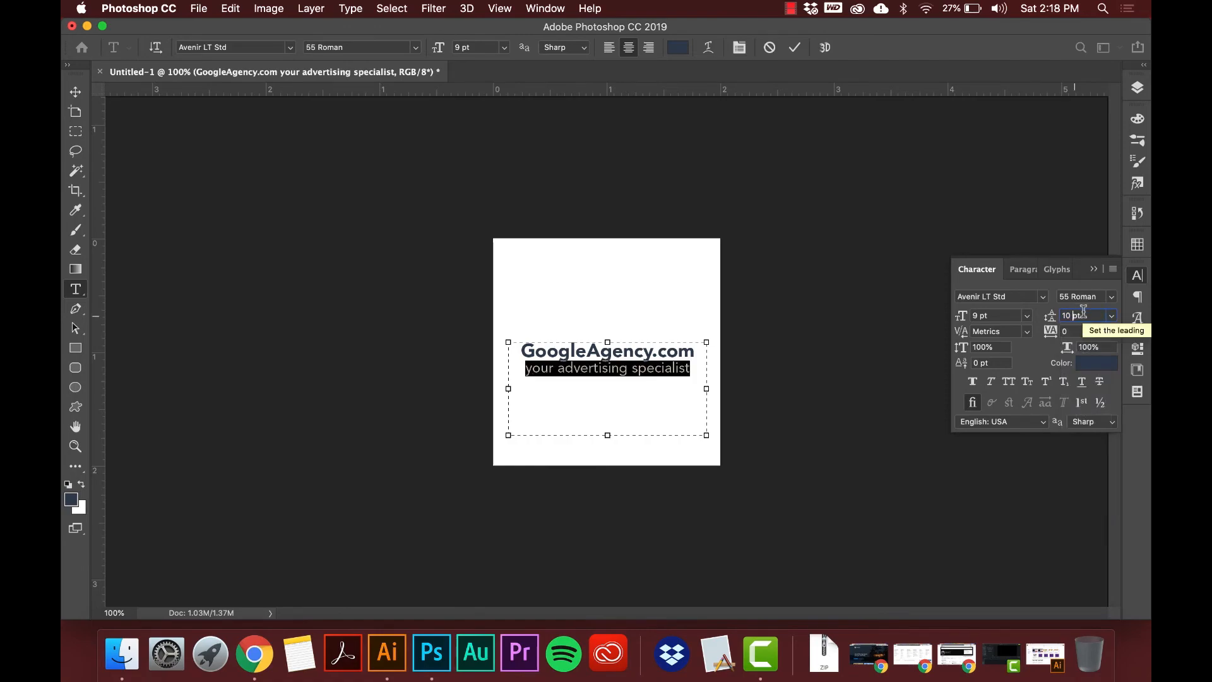
{"action": "key", "text": "Up"}
{"action": "key", "text": "Up"}
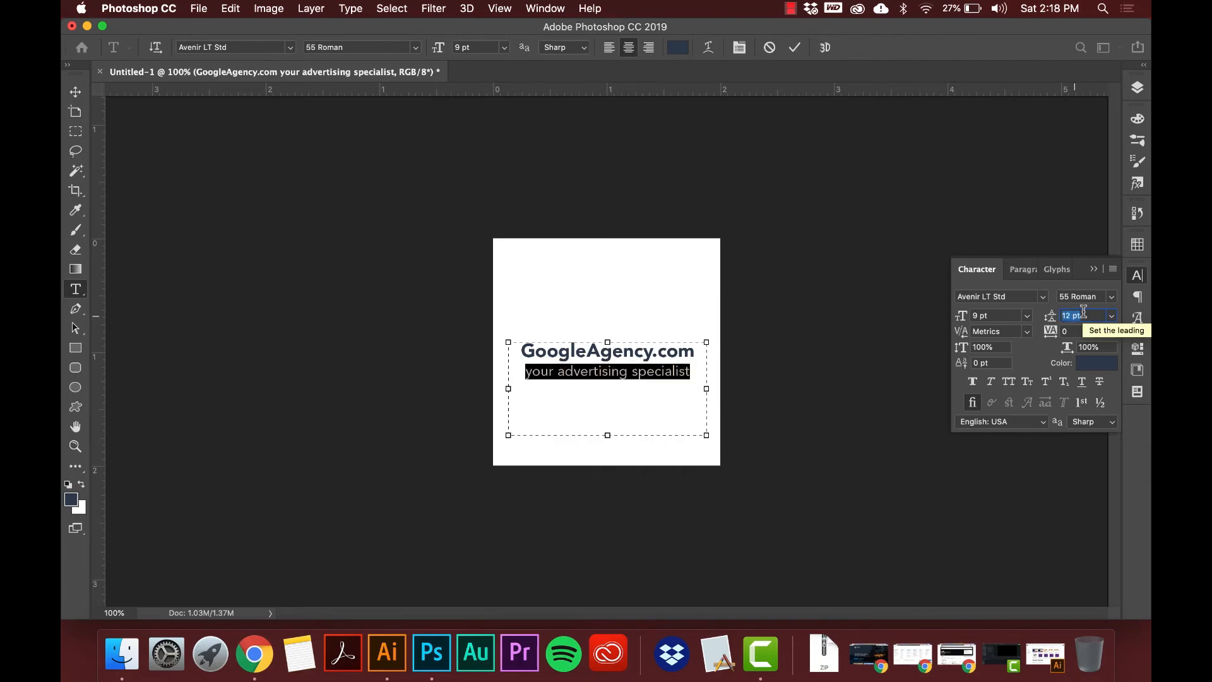
{"action": "left_click", "coordinate": [692, 362]}
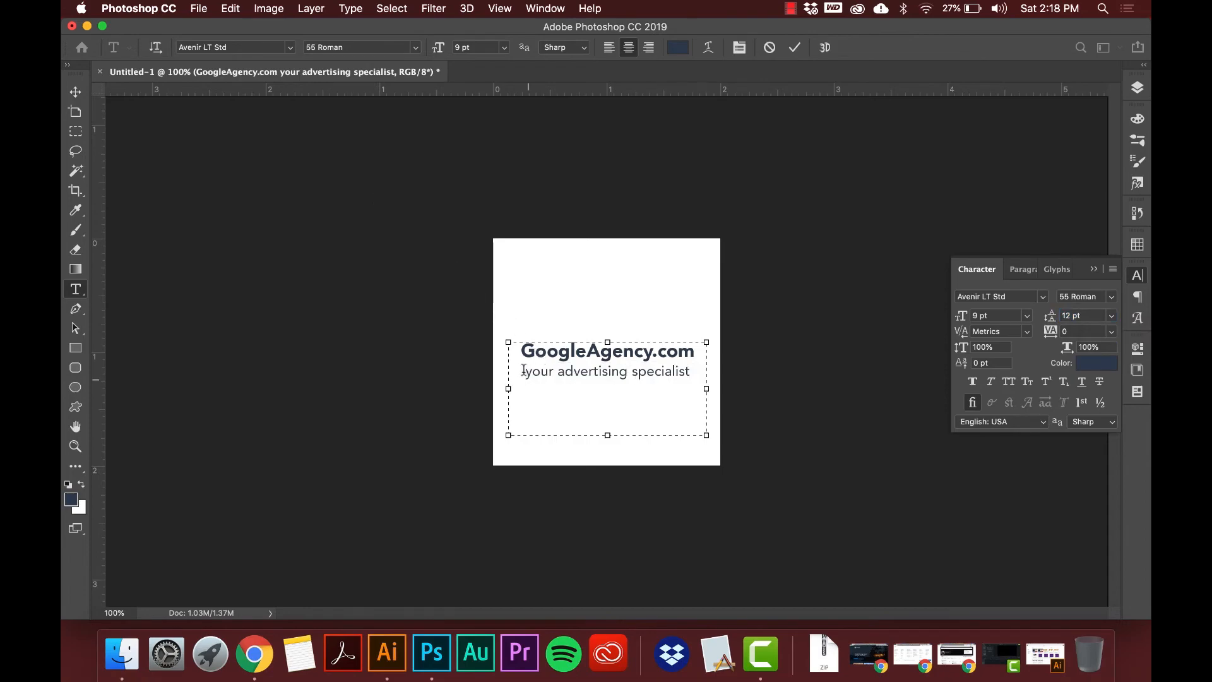
Step: Try a kerning of 25 at the insertion point and set the kerning of the whole tagline to 0
{"action": "left_click", "coordinate": [1027, 332]}
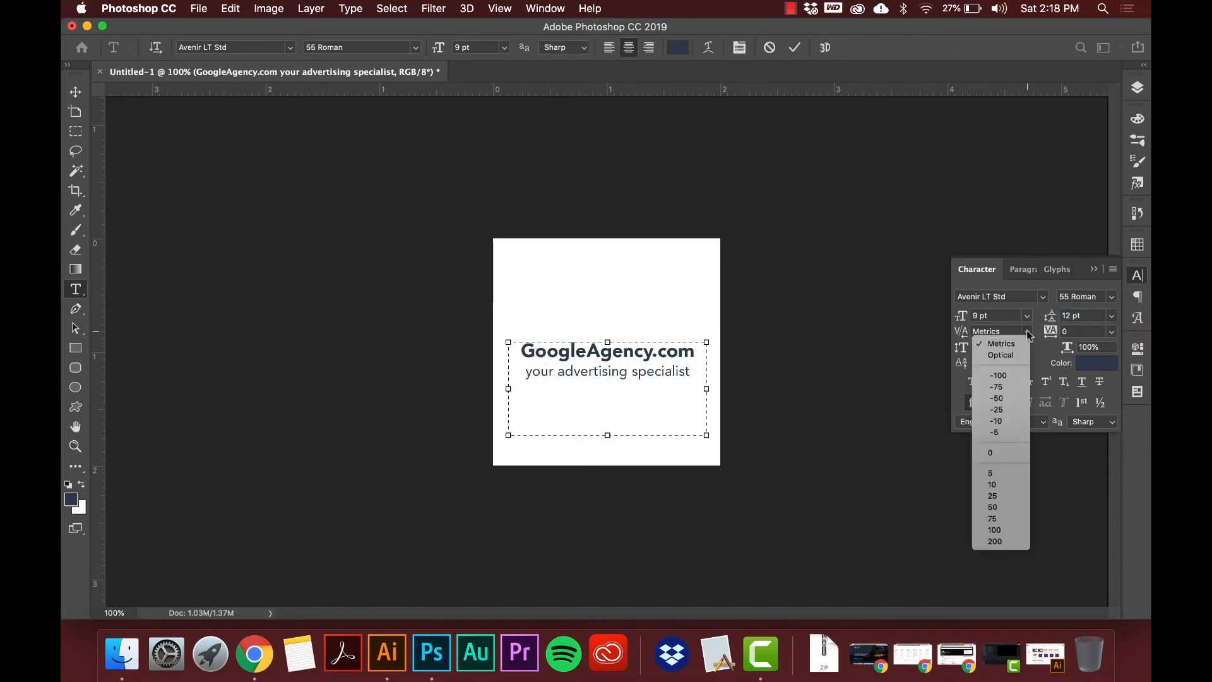
{"action": "left_click", "coordinate": [994, 497]}
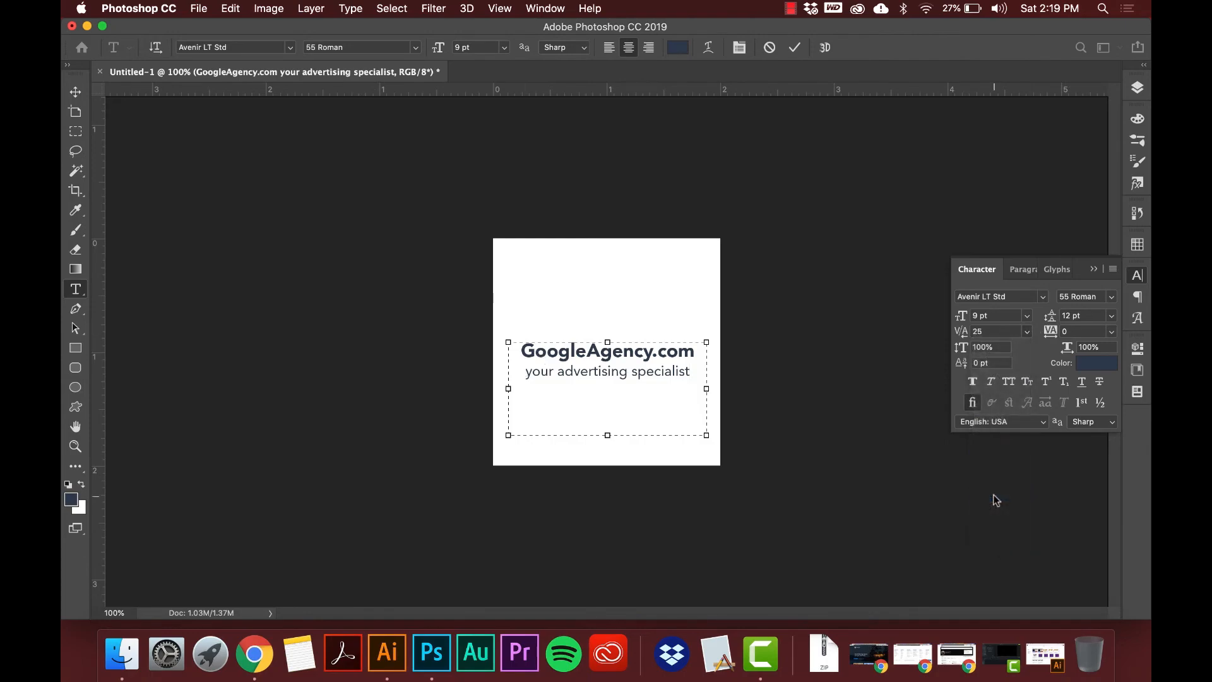
{"action": "left_click", "coordinate": [524, 369]}
{"action": "triple_click", "coordinate": [526, 371]}
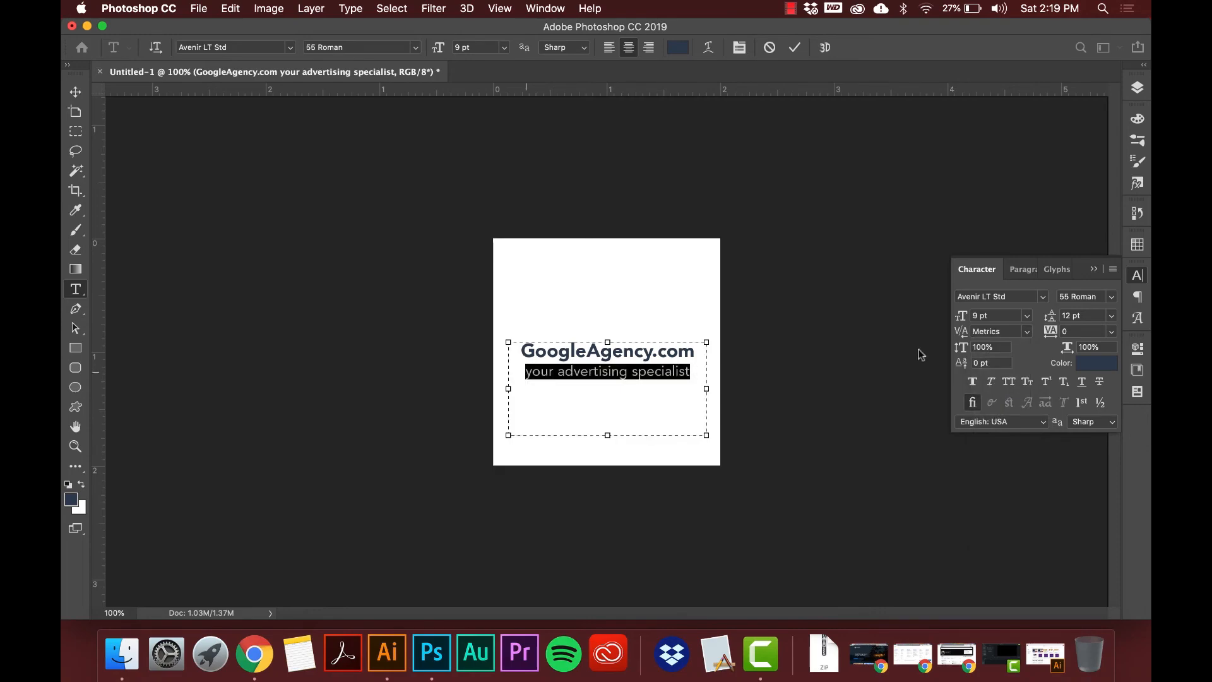
{"action": "left_click", "coordinate": [1026, 332]}
{"action": "left_click", "coordinate": [998, 453]}
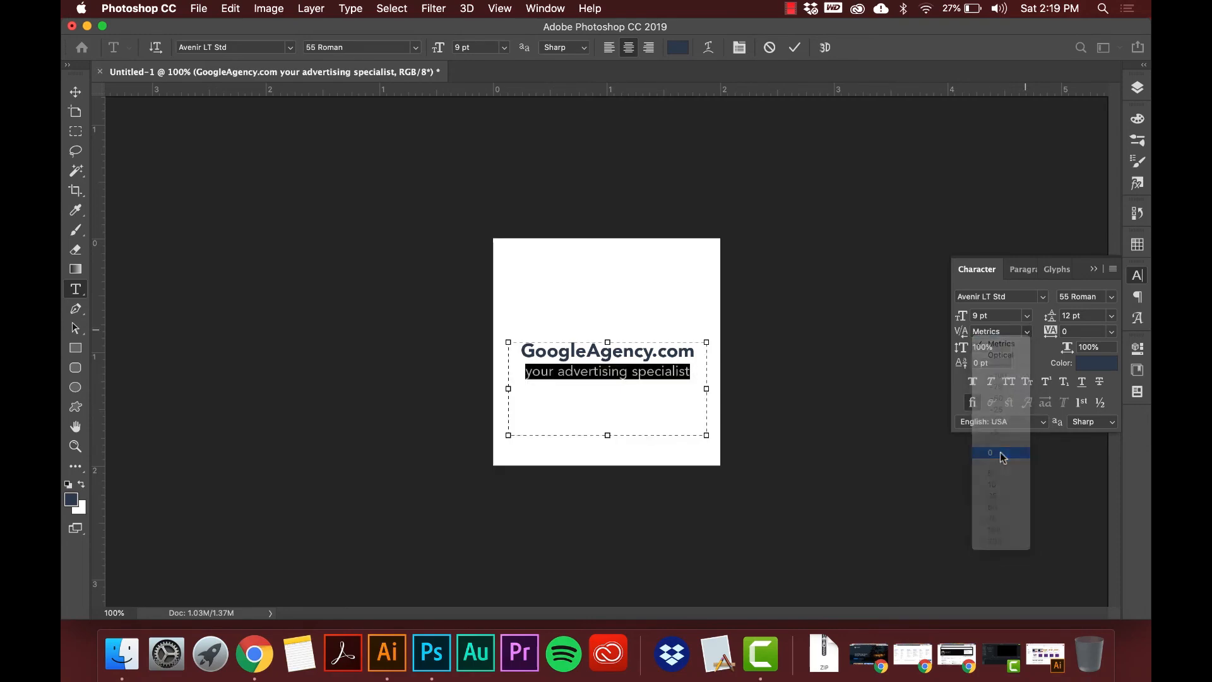
{"action": "left_click", "coordinate": [1026, 332]}
{"action": "left_click", "coordinate": [1027, 332]}
{"action": "left_click", "coordinate": [1027, 331]}
Step: Adjust the kerning between "advertising" and "specialist" in the tagline, tightening and widening it, and settle on 100
{"action": "left_click", "coordinate": [651, 371]}
{"action": "left_click", "coordinate": [651, 371]}
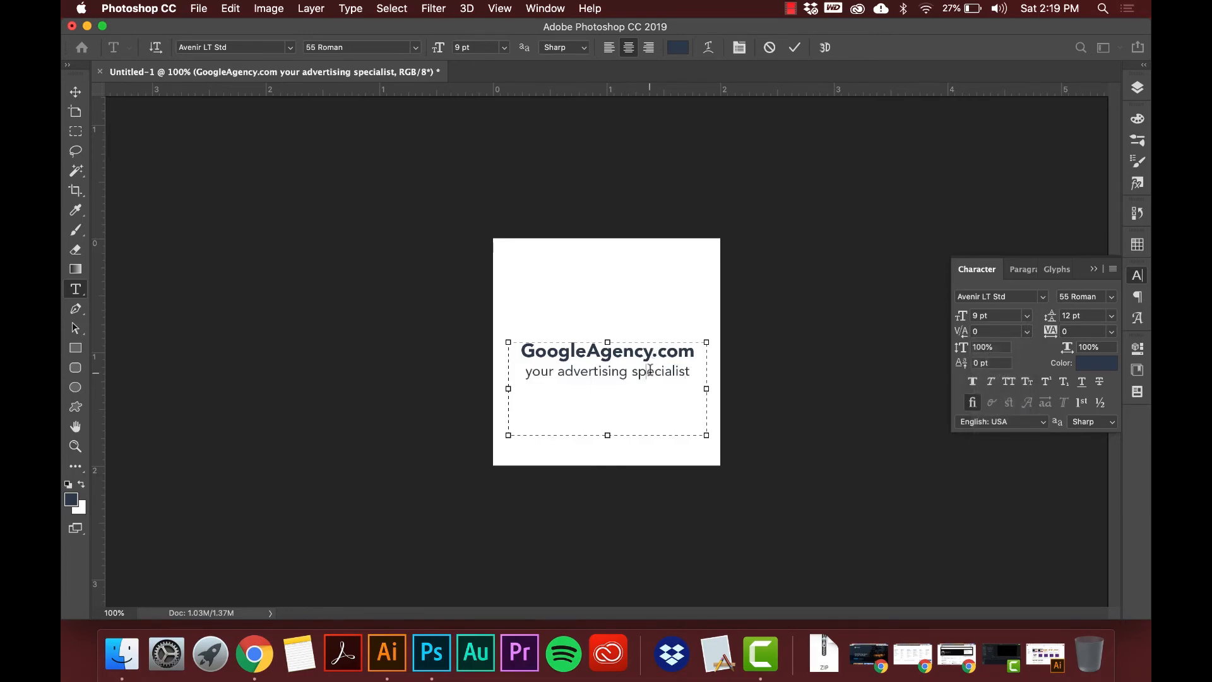
{"action": "key", "text": "alt+Right"}
{"action": "key", "text": "alt+Left"}
{"action": "key", "text": "alt+Right"}
{"action": "key", "text": "alt+Left"}
{"action": "key", "text": "alt+Right"}
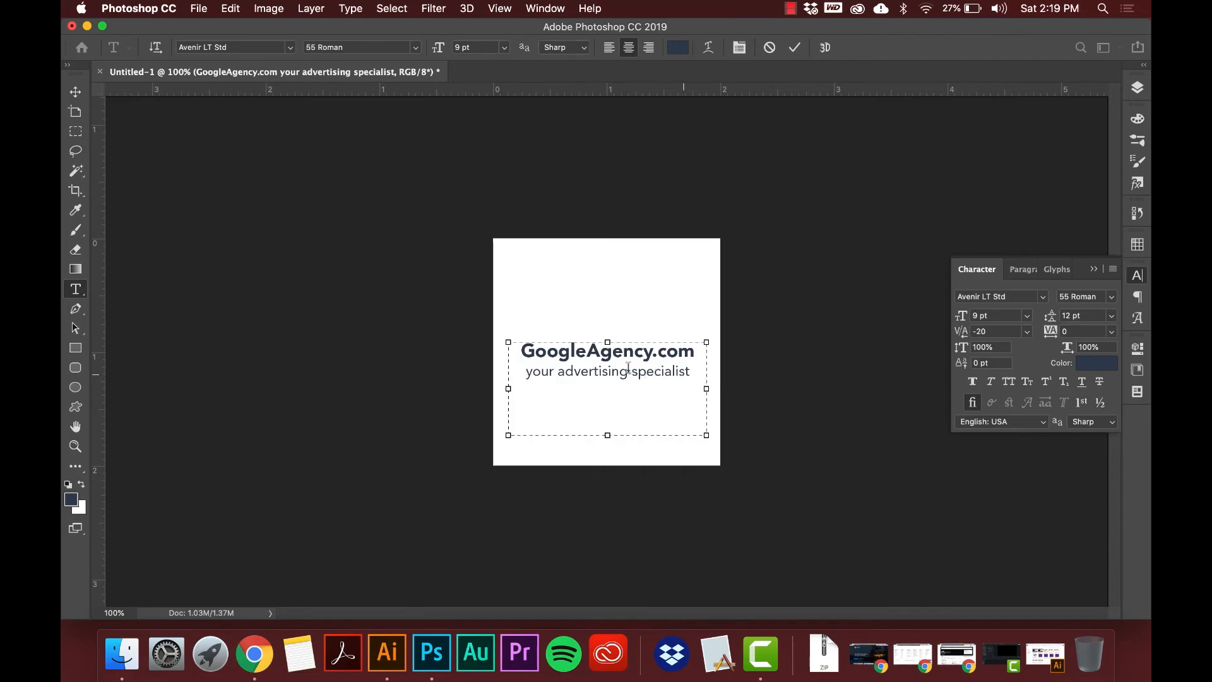
{"action": "key", "text": "alt+Right"}
{"action": "key", "text": "alt+Right"}
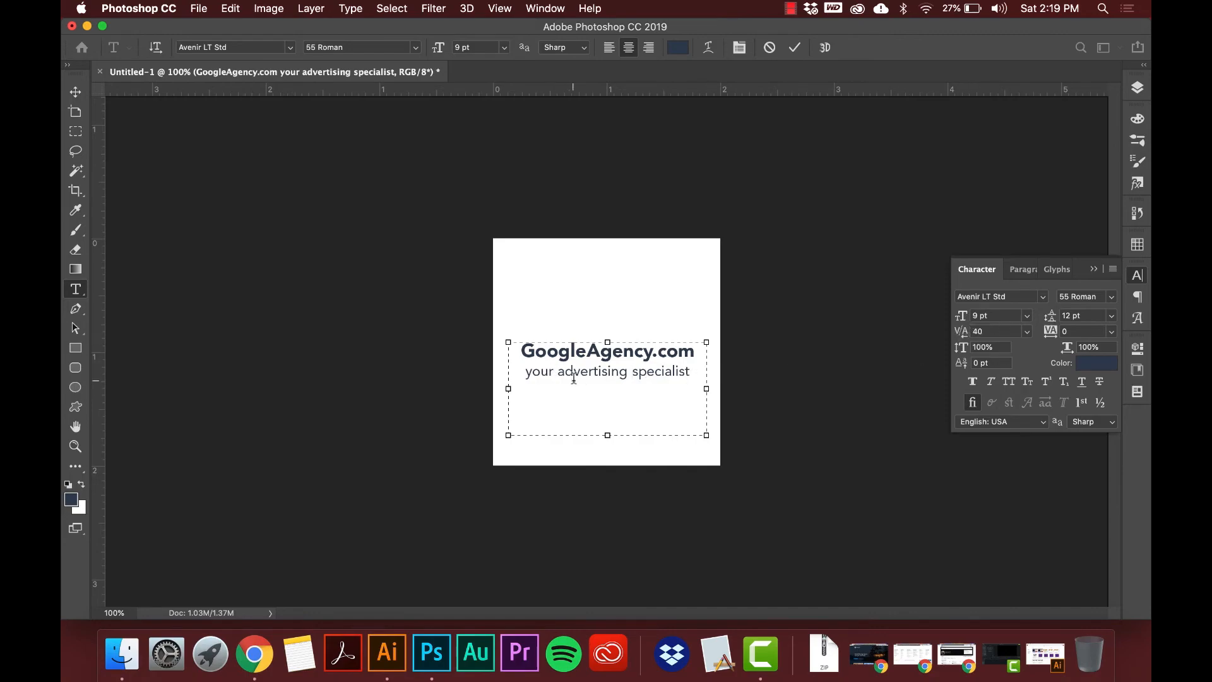
{"action": "key", "text": "alt+Right"}
{"action": "key", "text": "alt+Right"}
{"action": "key", "text": "alt+Right"}
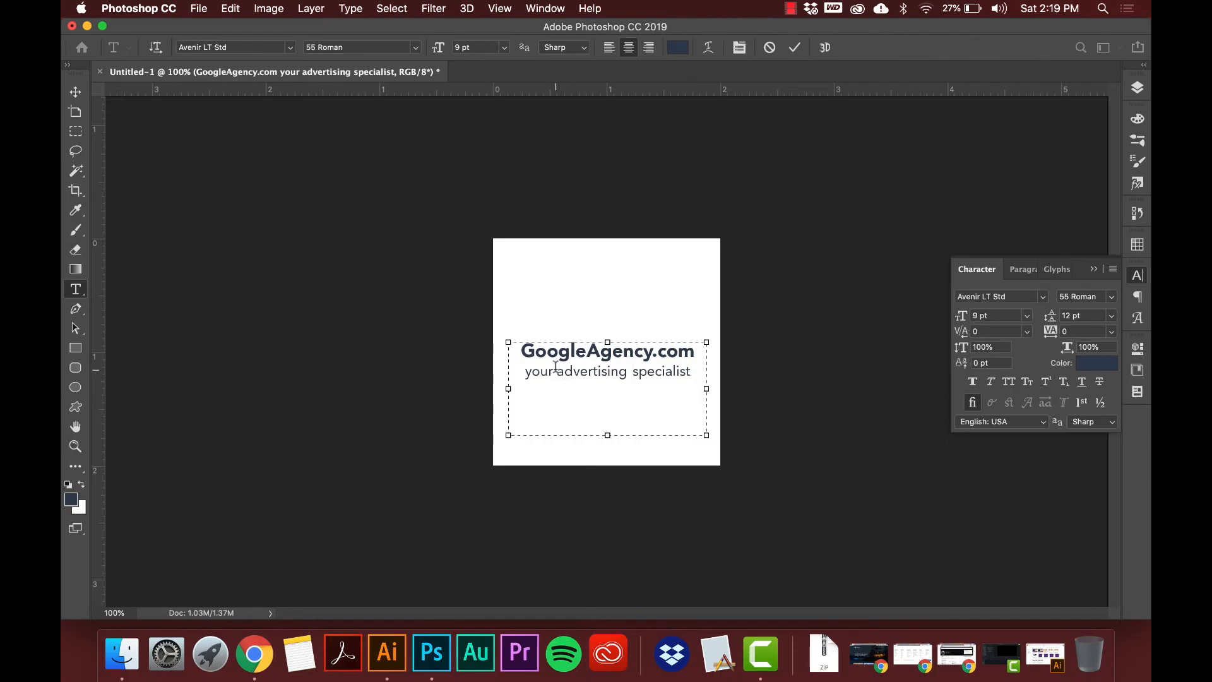
Step: Widen the kerning between "your" and "advertising" in the tagline to 100
{"action": "key", "text": "alt+Right"}
{"action": "key", "text": "alt+Right"}
{"action": "key", "text": "alt+Right"}
{"action": "key", "text": "alt+Right"}
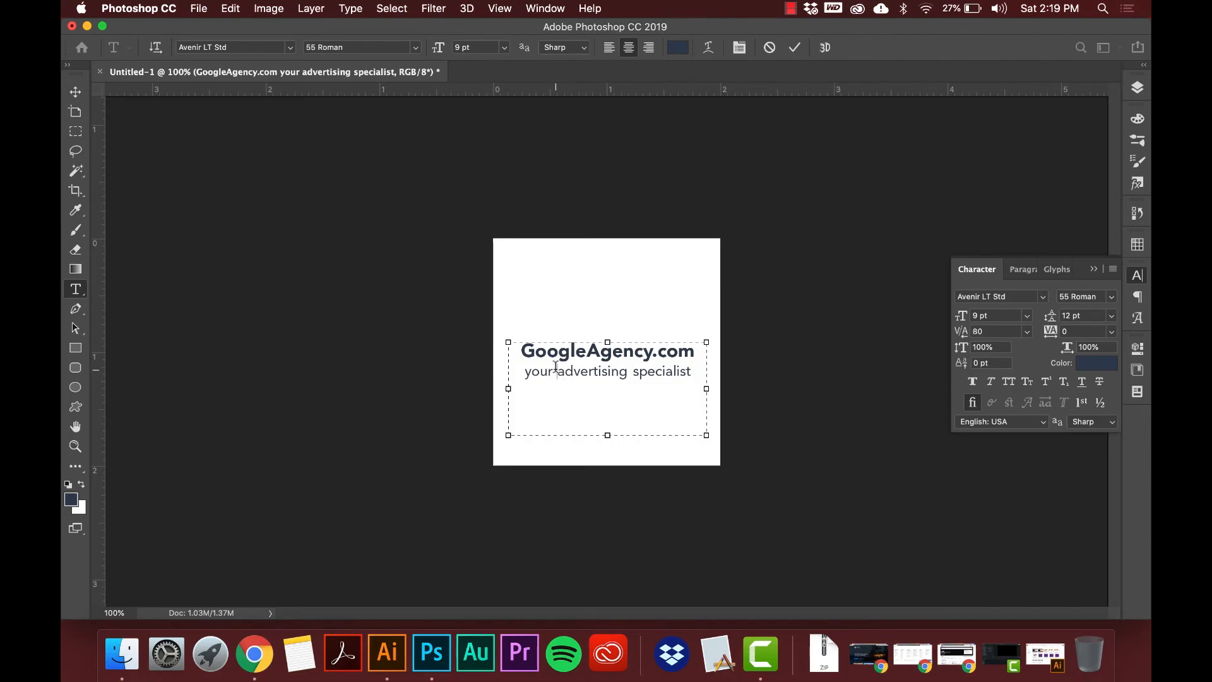
{"action": "key", "text": "alt+Right"}
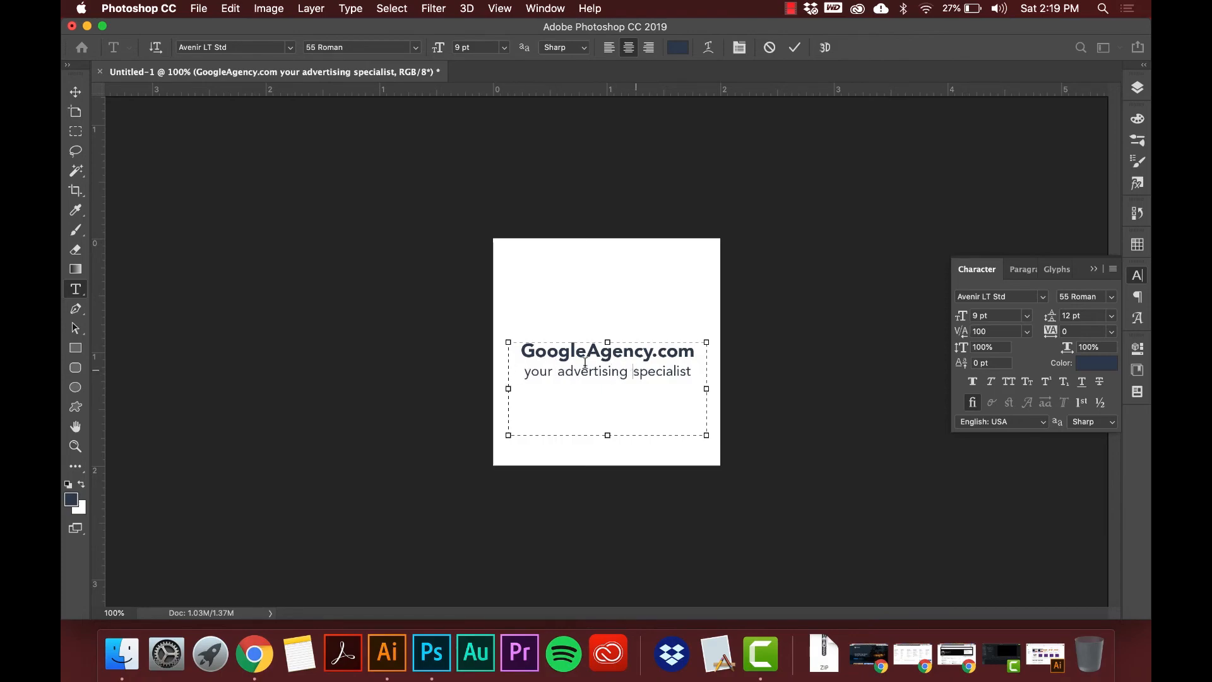
Step: Select the whole "your advertising specialist" line, try a tracking of 100 and set it to 200
{"action": "left_click", "coordinate": [569, 368]}
{"action": "left_click_drag", "start_coordinate": [524, 373], "coordinate": [623, 374]}
{"action": "left_click", "coordinate": [597, 377]}
{"action": "left_click_drag", "start_coordinate": [692, 372], "coordinate": [507, 374]}
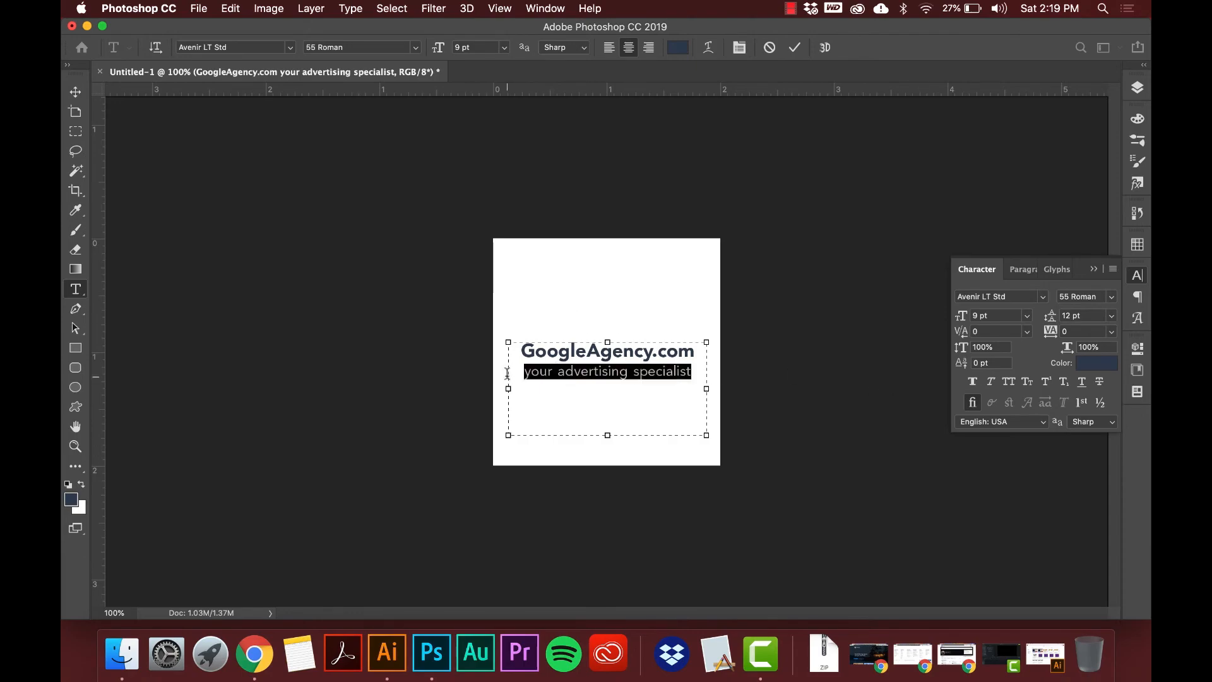
{"action": "left_click", "coordinate": [1112, 331]}
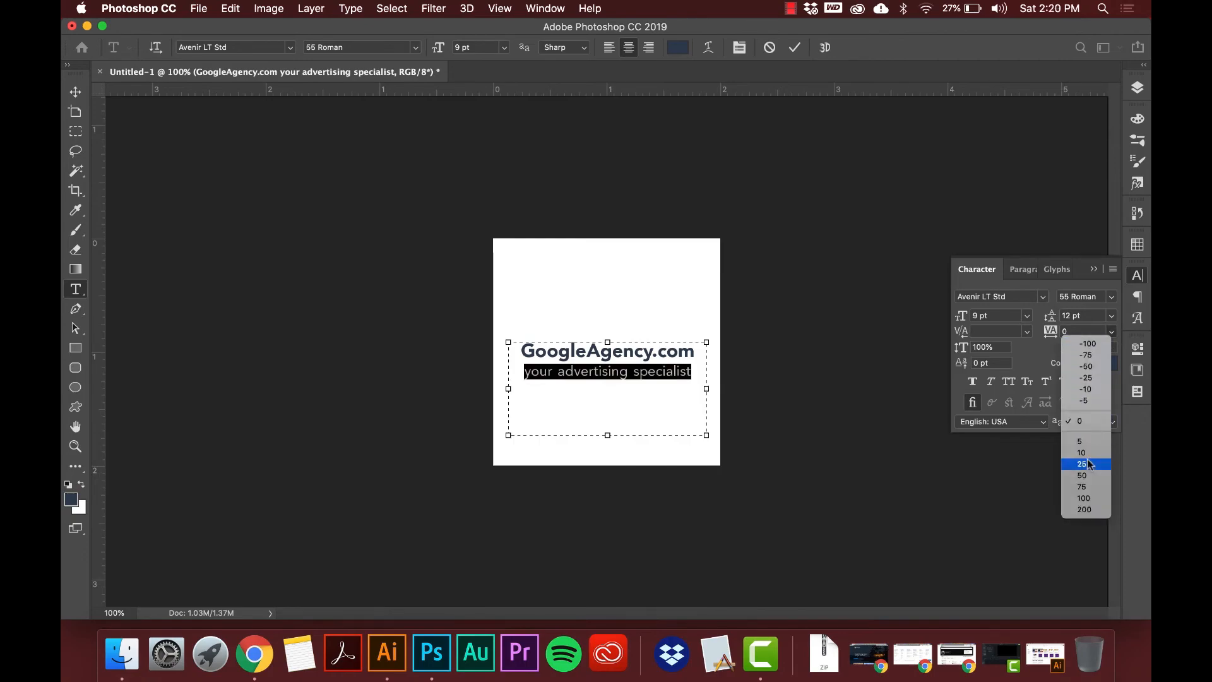
{"action": "left_click", "coordinate": [1088, 499]}
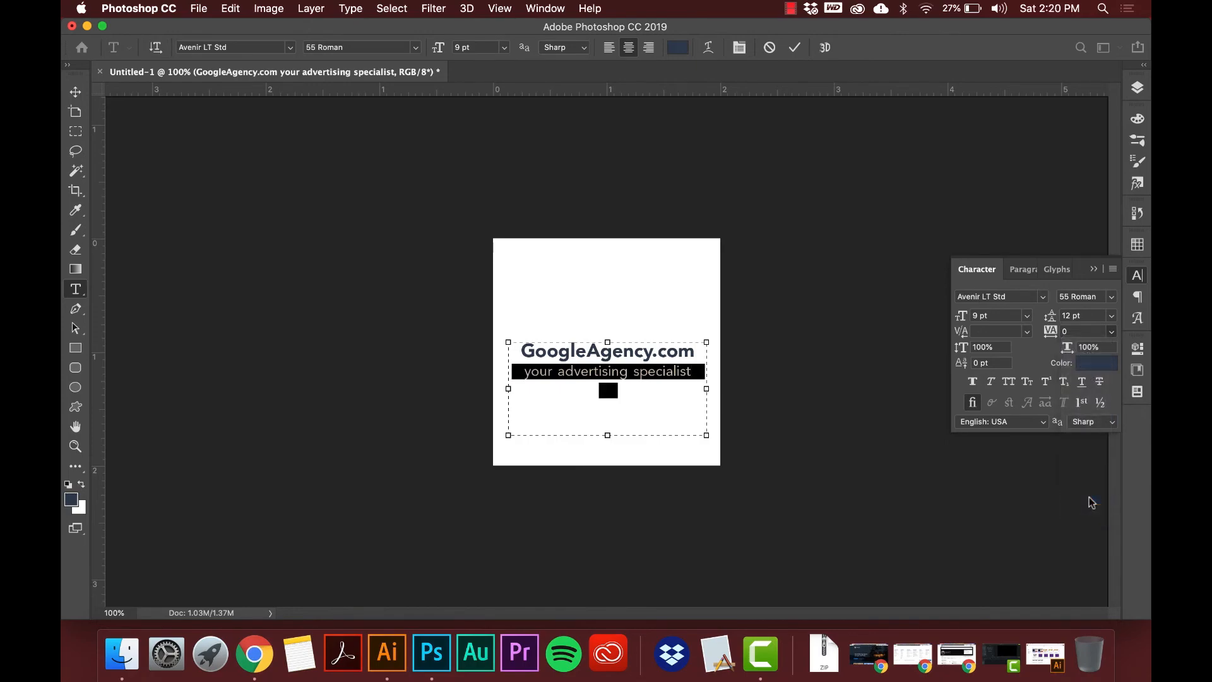
{"action": "left_click", "coordinate": [1112, 331]}
{"action": "left_click", "coordinate": [1081, 510]}
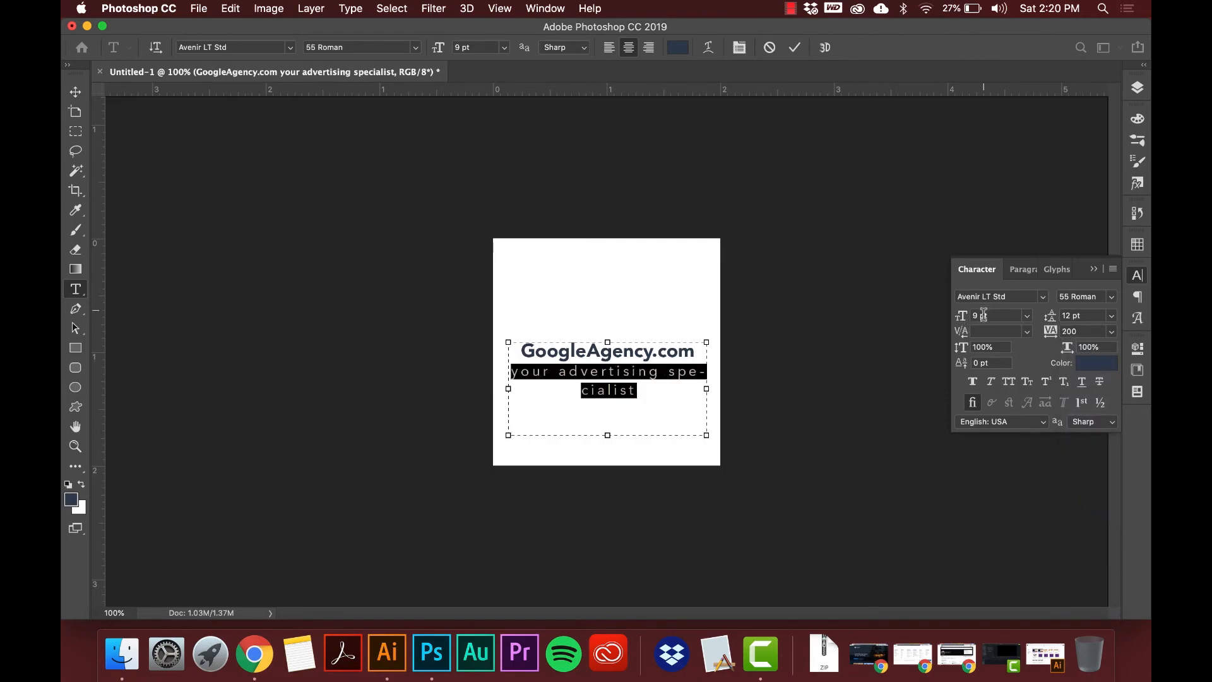
Step: Reduce the font size of the tagline to 6 pt and commit the text edit
{"action": "key", "text": "Down"}
{"action": "key", "text": "Down"}
{"action": "key", "text": "Down"}
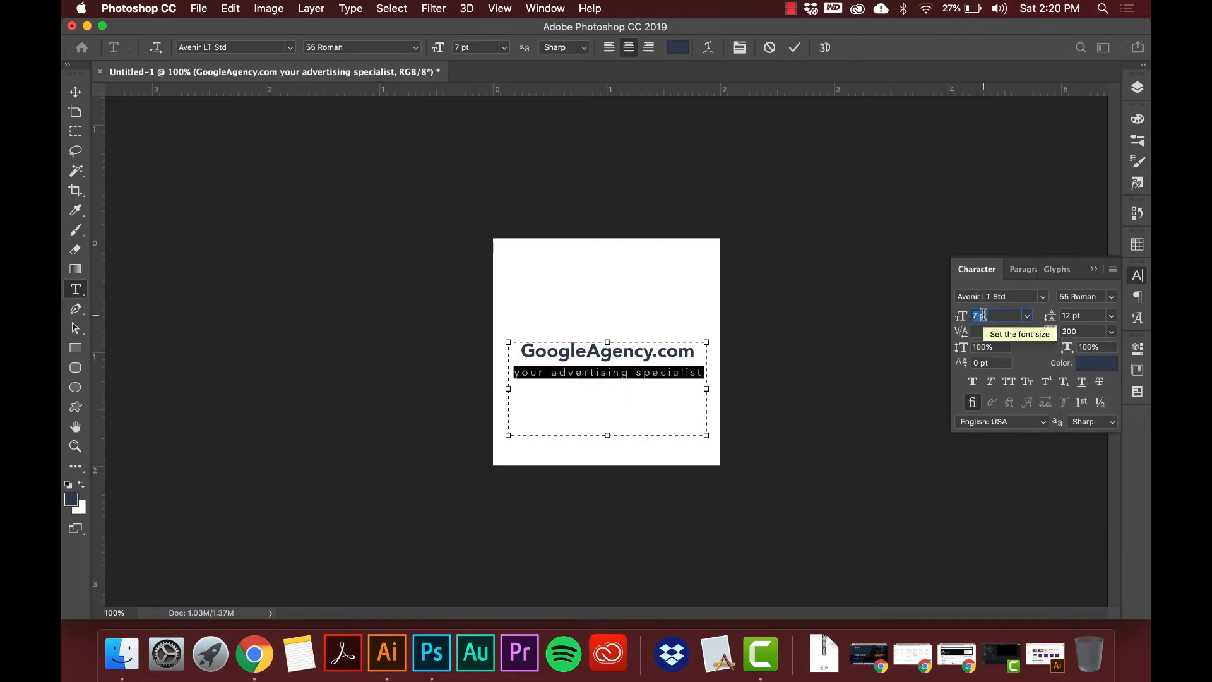
{"action": "left_click", "coordinate": [75, 94]}
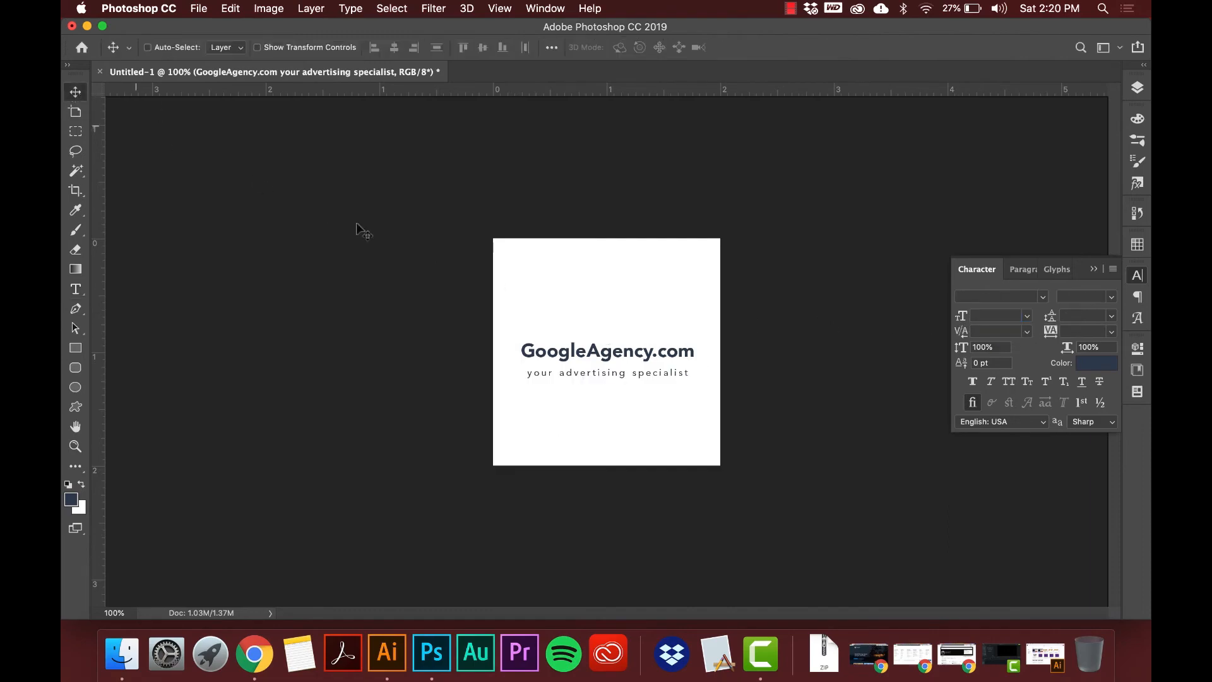
Step: Reselect the "your advertising specialist" line and apply All Caps to it
{"action": "key", "text": "t"}
{"action": "left_click", "coordinate": [529, 373]}
{"action": "left_click_drag", "start_coordinate": [529, 373], "coordinate": [743, 366]}
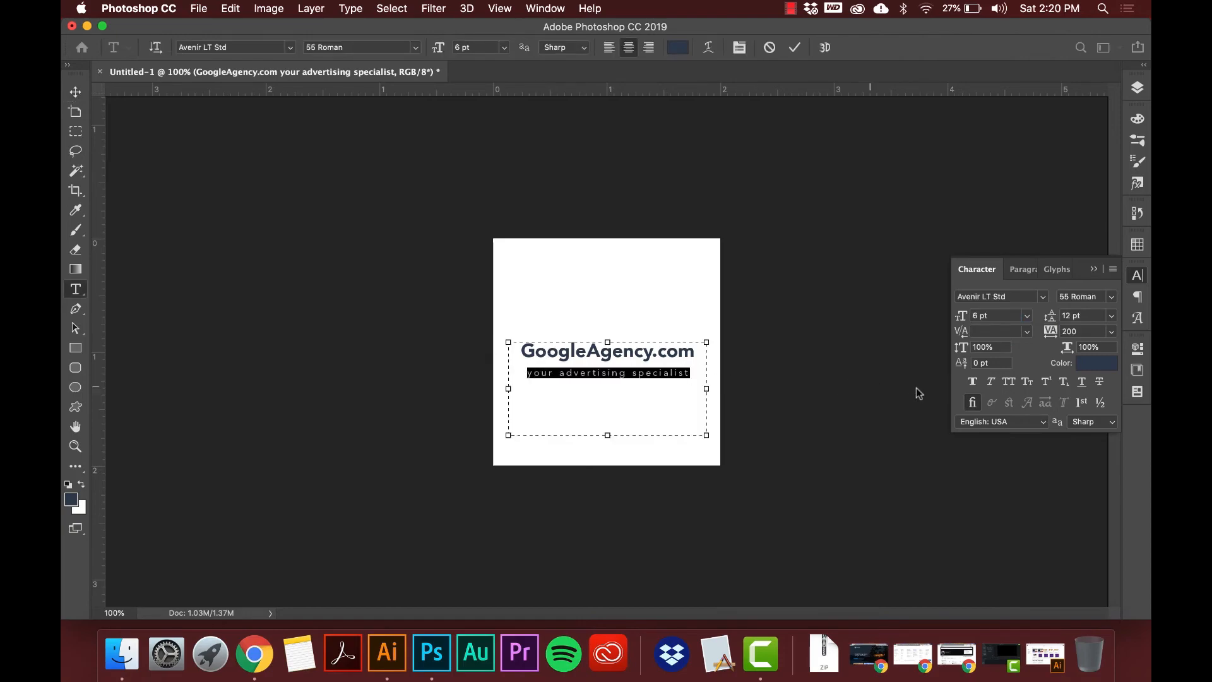
{"action": "left_click", "coordinate": [1011, 387]}
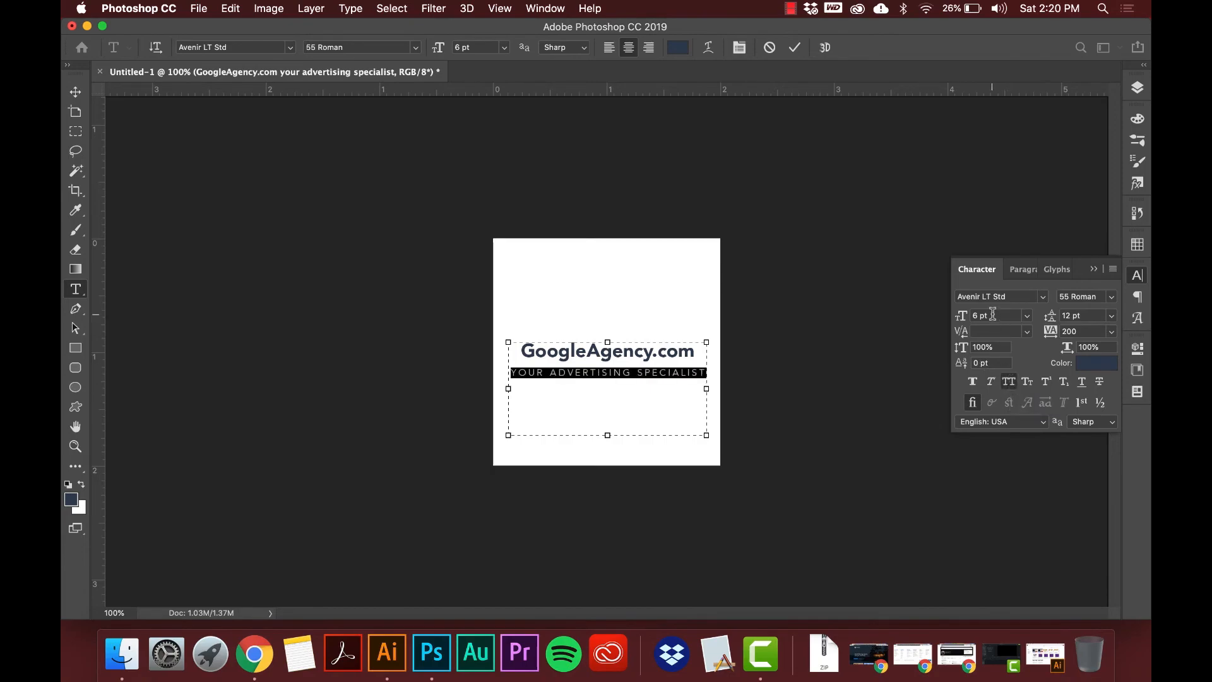
Step: Try tracking values of 150, -50 and 120 on the capitalised tagline
{"action": "left_click", "coordinate": [1112, 332]}
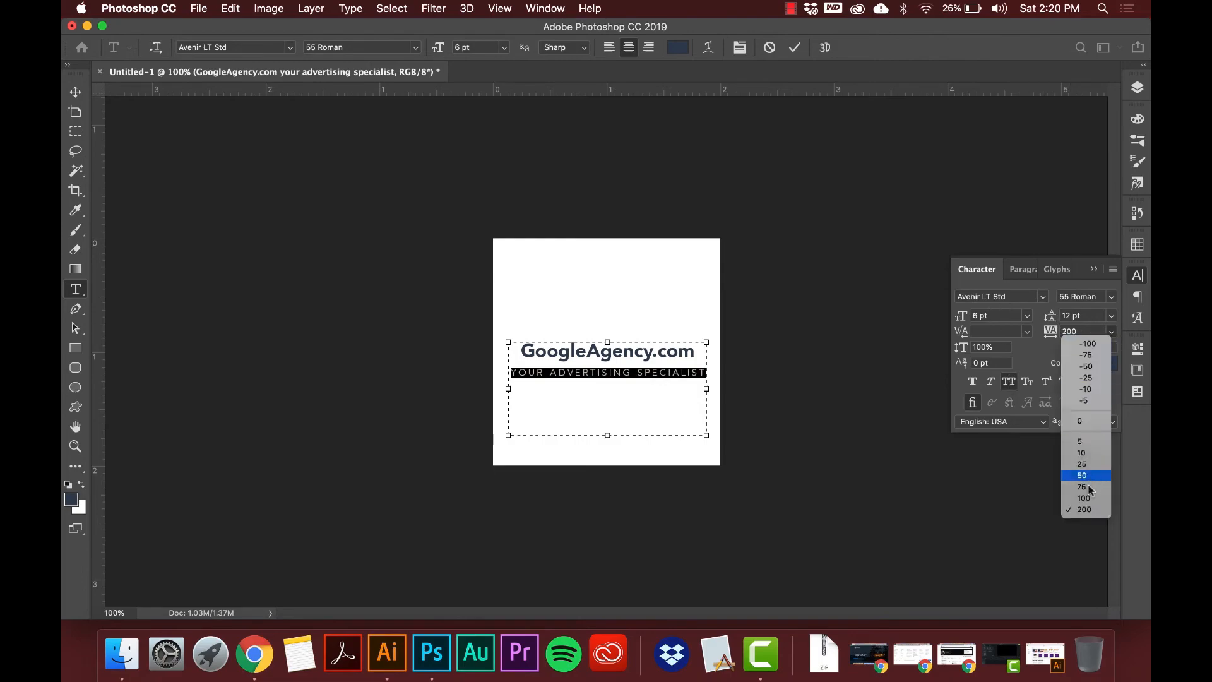
{"action": "left_click", "coordinate": [1060, 488]}
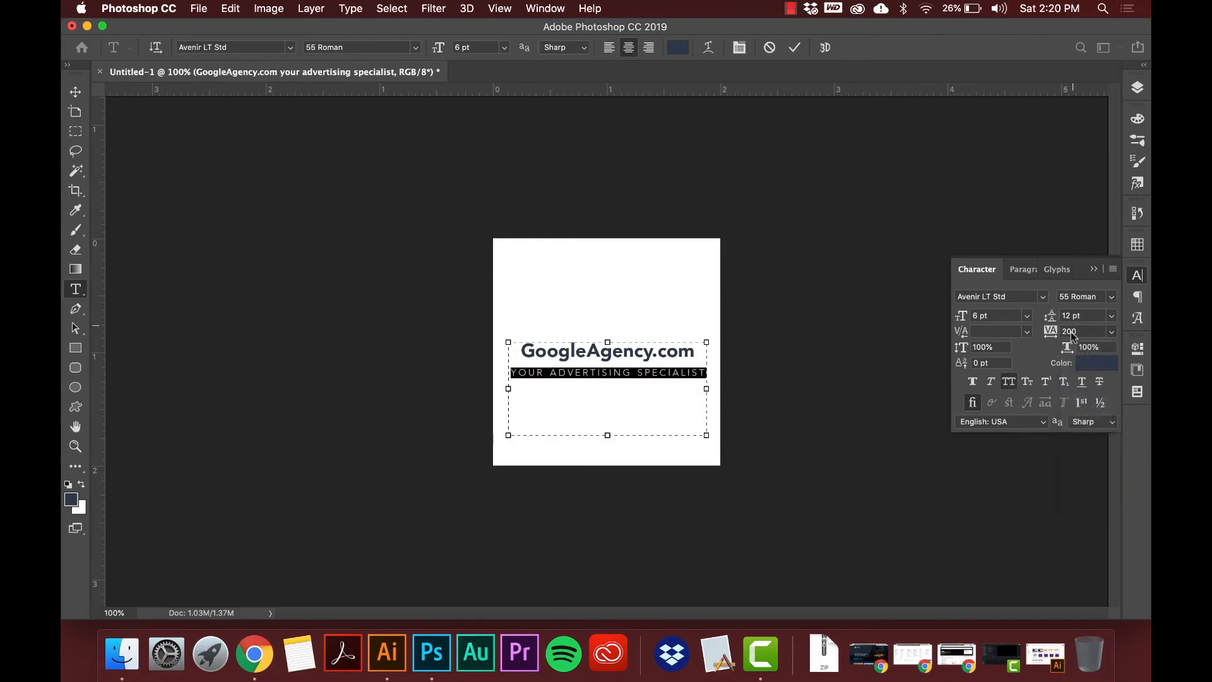
{"action": "double_click", "coordinate": [1069, 331]}
{"action": "type", "text": "10"}
{"action": "key", "text": "Return"}
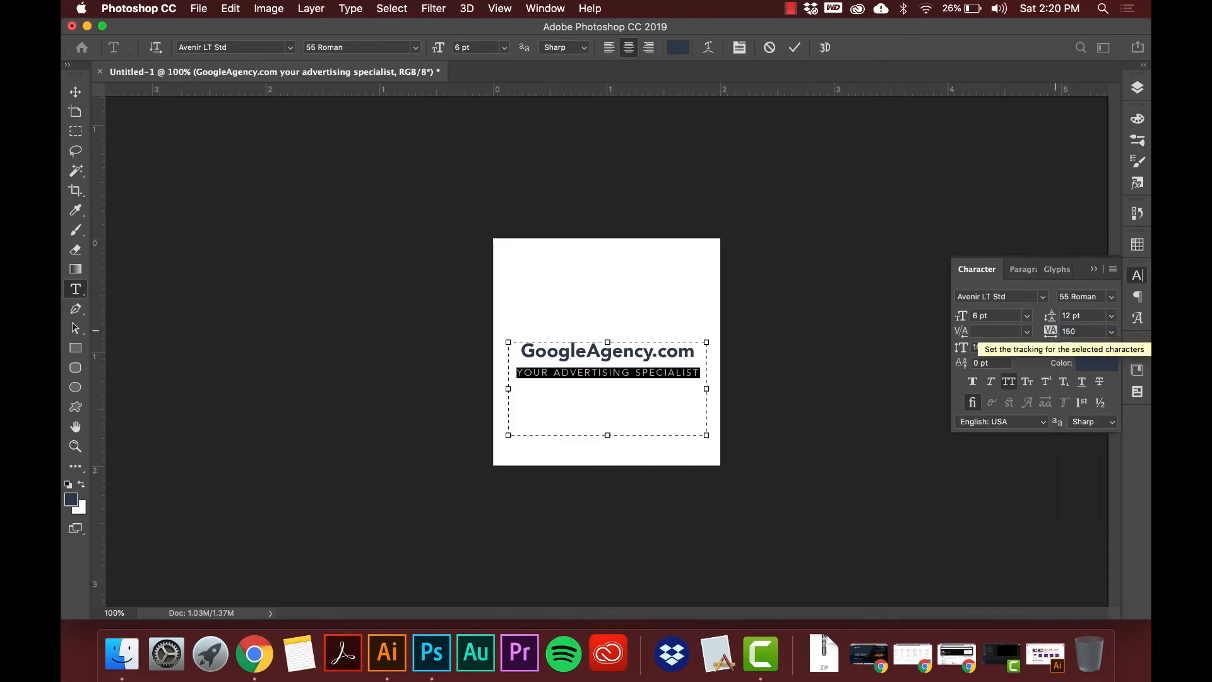
{"action": "left_click", "coordinate": [1055, 331]}
{"action": "type", "text": "-50"}
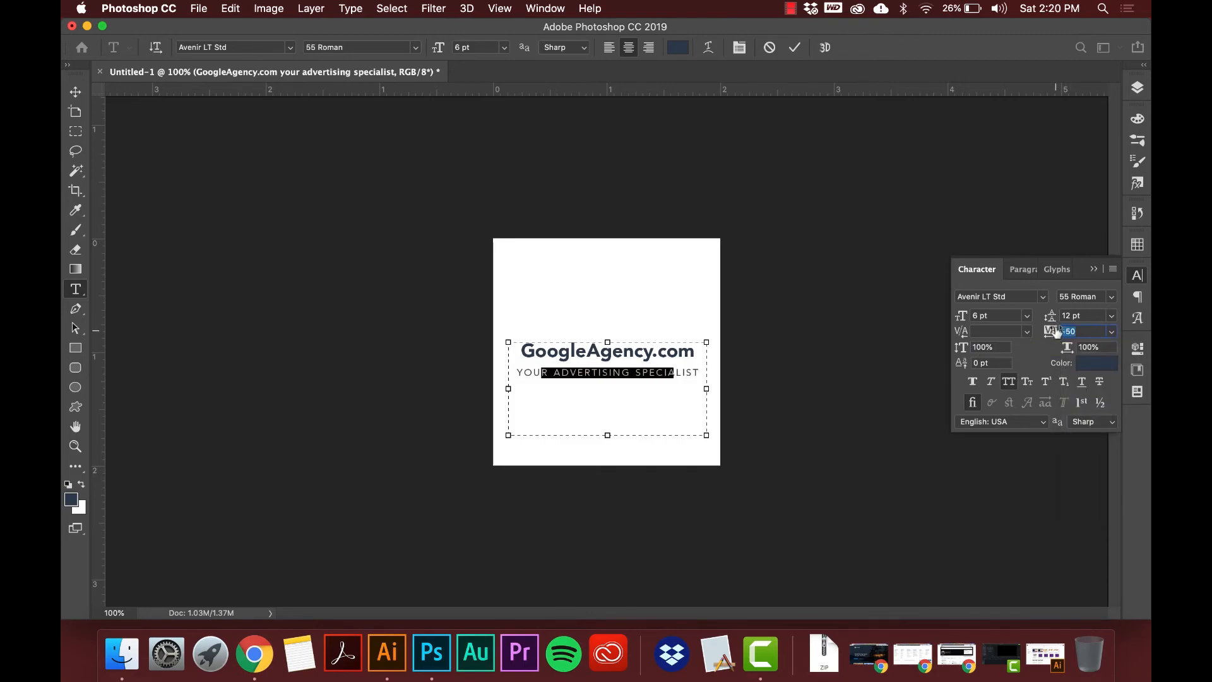
{"action": "key", "text": "super+z"}
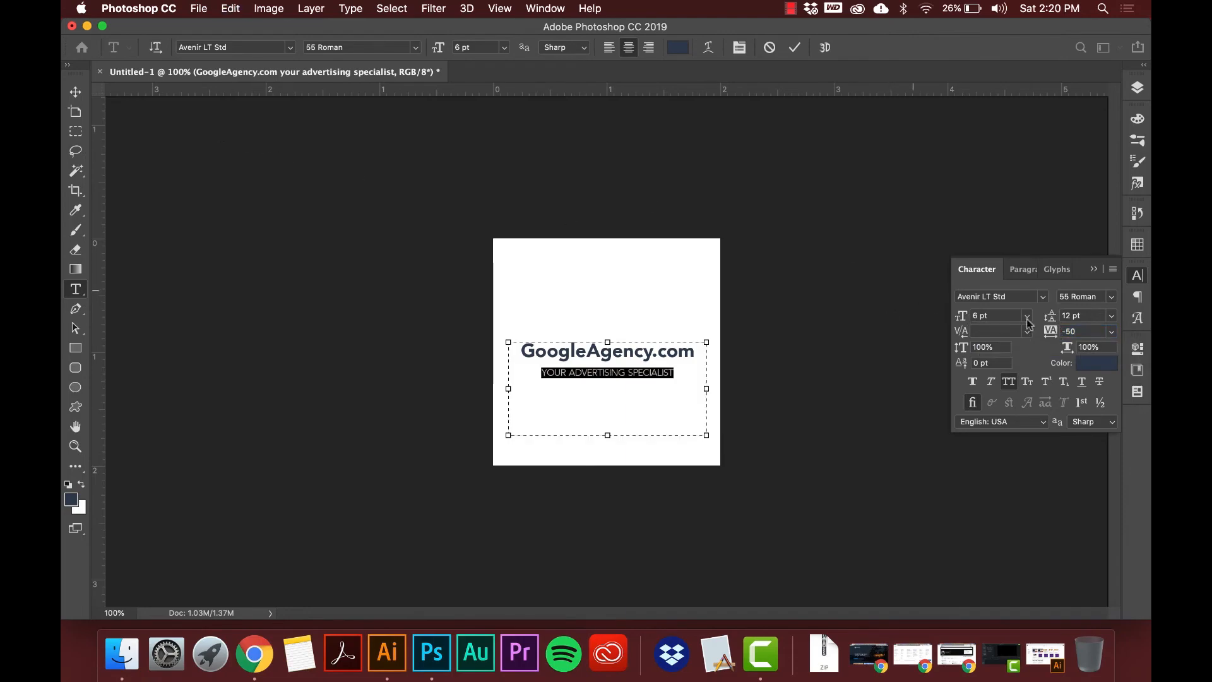
{"action": "type", "text": "120"}
{"action": "key", "text": "Return"}
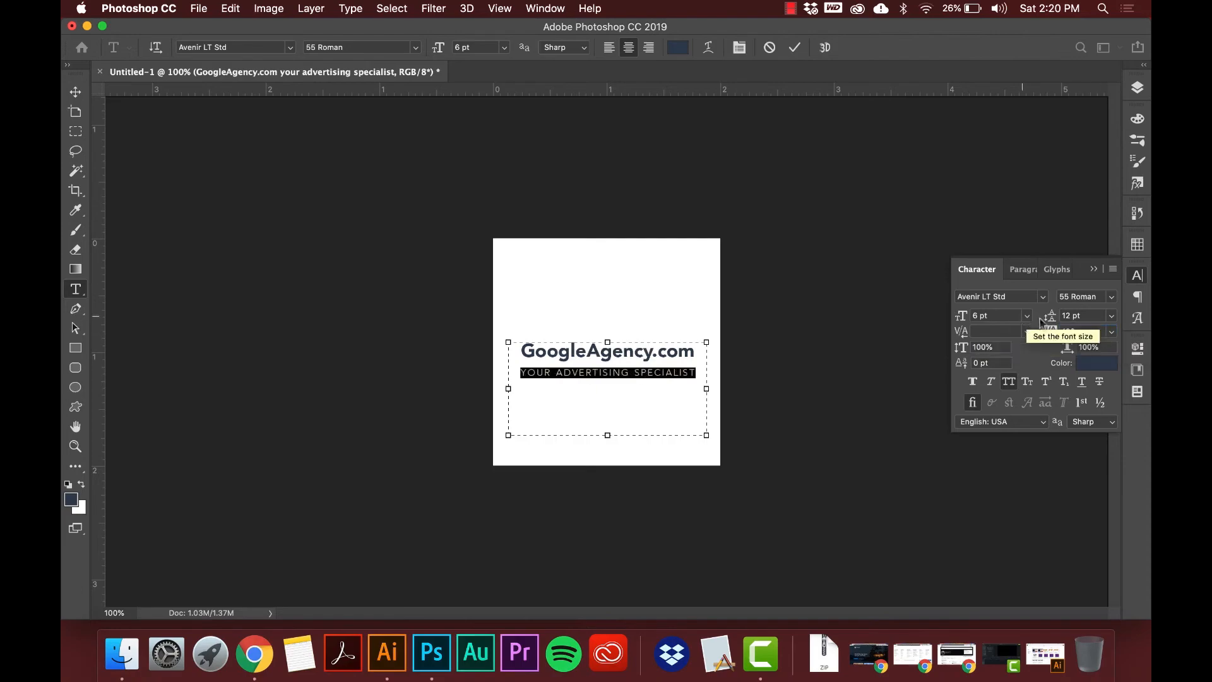
Step: Set the tracking of the tagline to 100
{"action": "left_click", "coordinate": [1070, 329]}
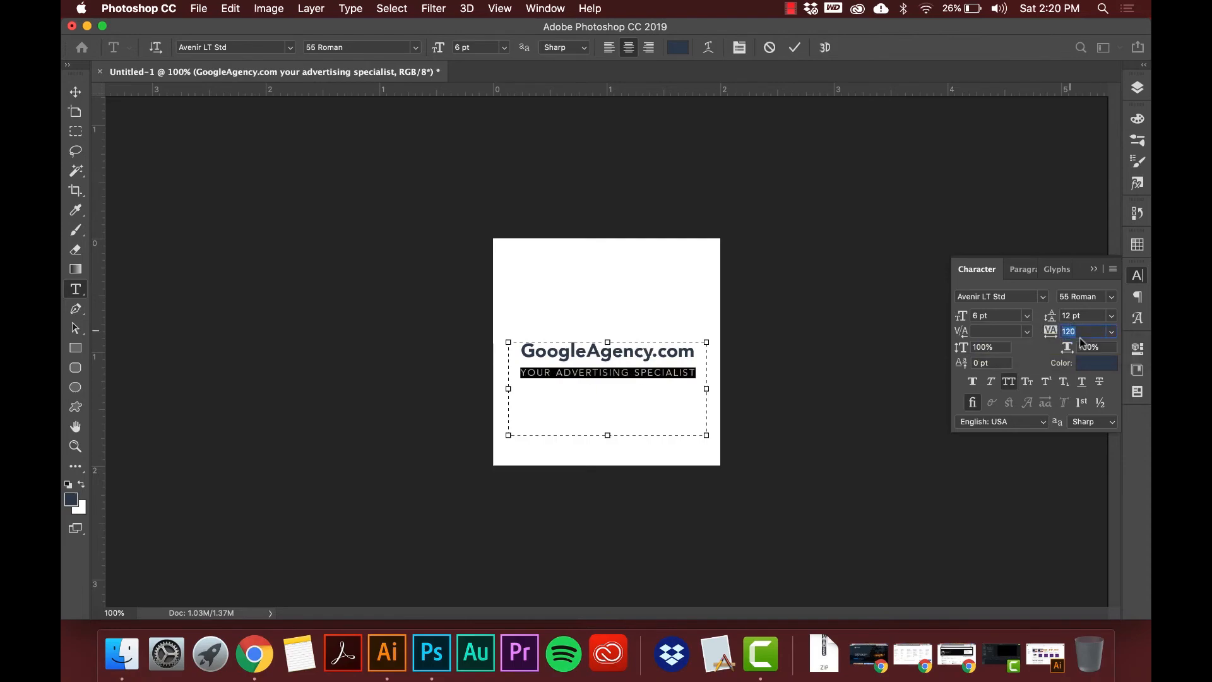
{"action": "left_click", "coordinate": [1112, 331]}
{"action": "left_click", "coordinate": [1082, 498]}
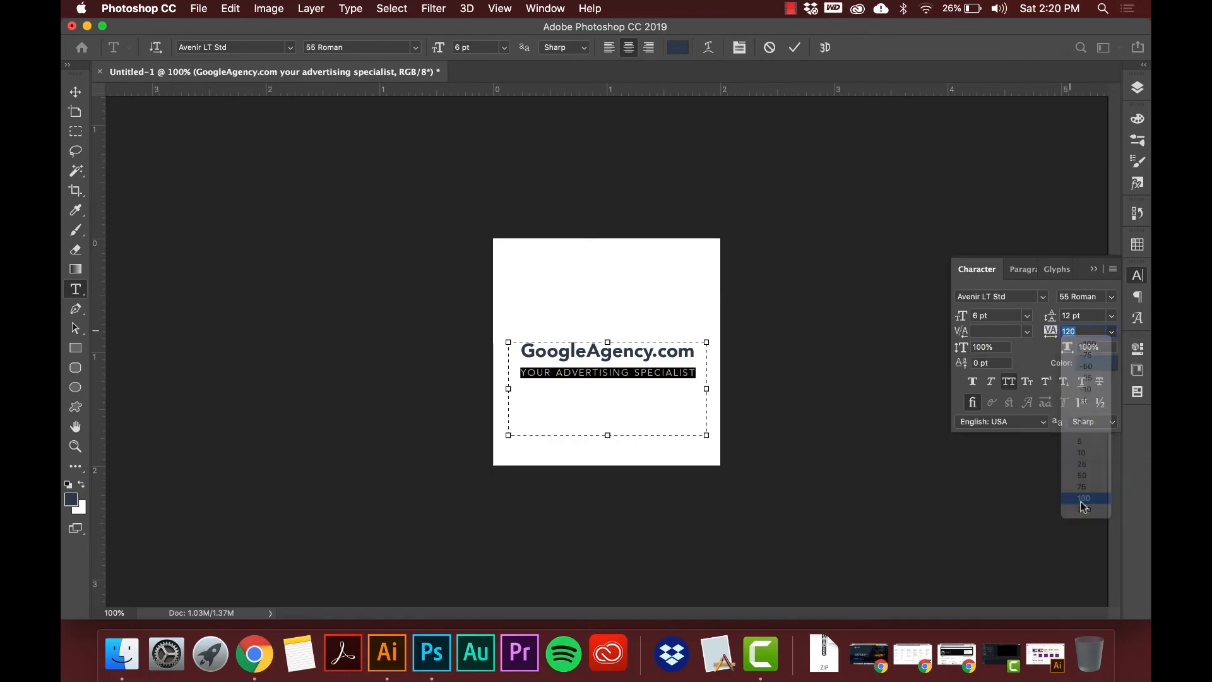
Step: Try Faux Italic and Faux Bold on the tagline, switch both off again and look at the available font styles
{"action": "left_click", "coordinate": [630, 370]}
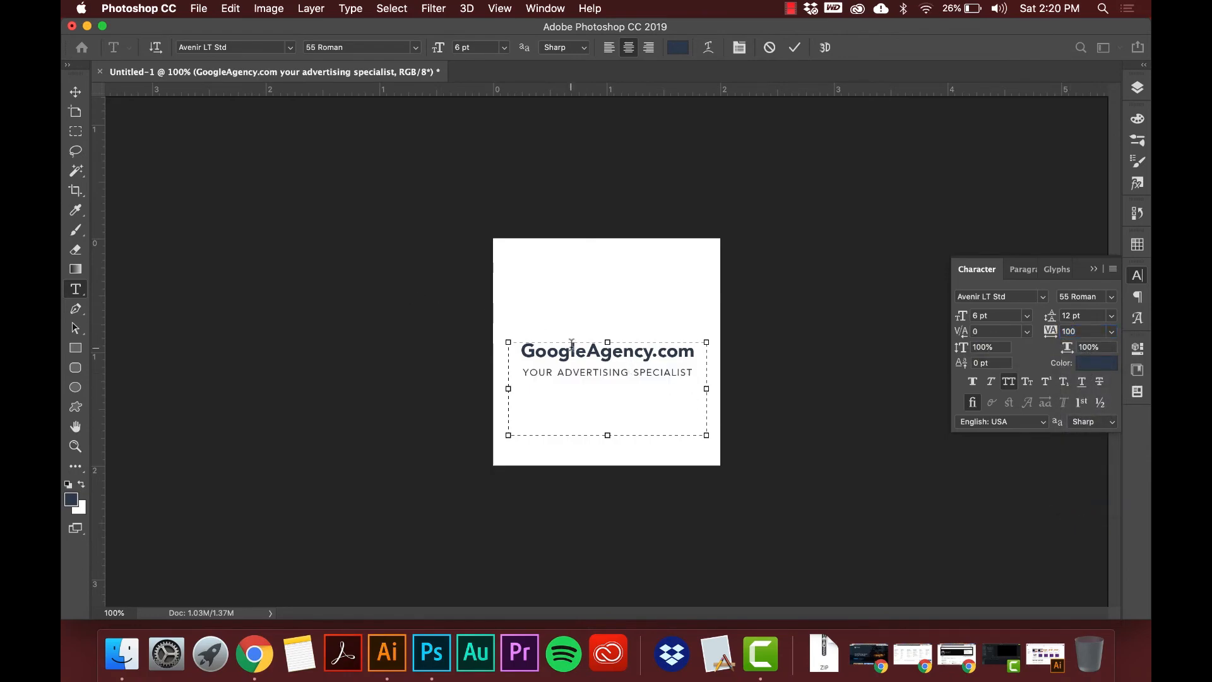
{"action": "key", "text": "shift+Up"}
{"action": "key", "text": "shift+Right"}
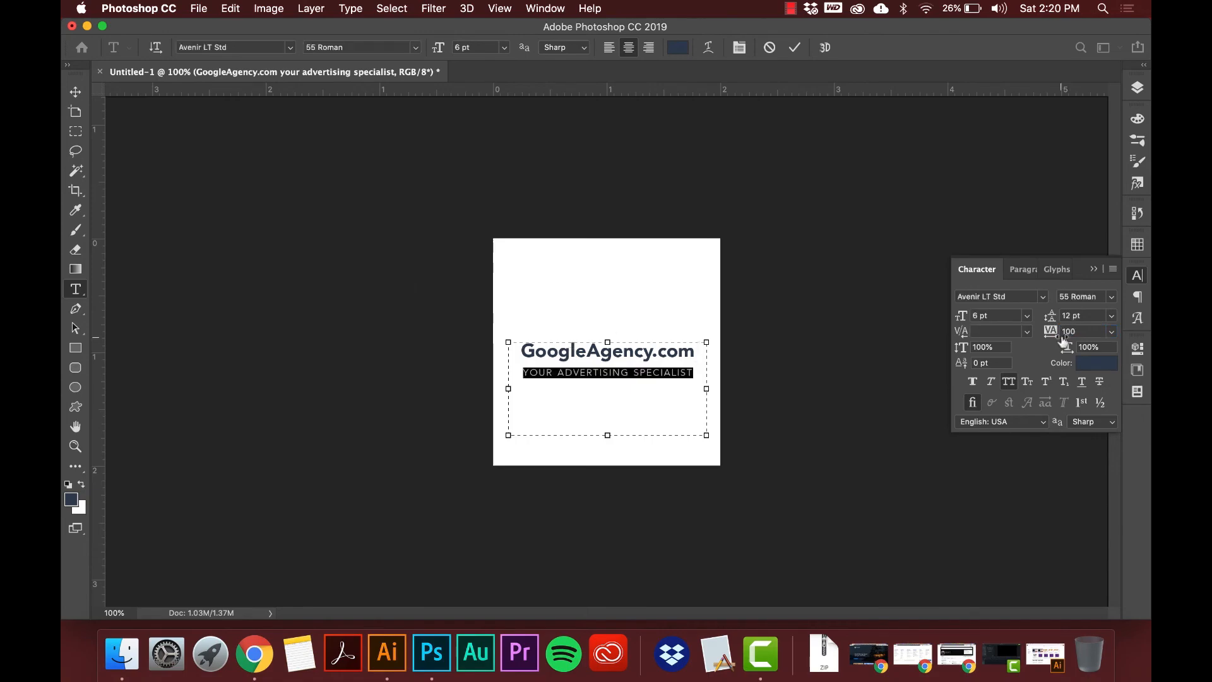
{"action": "left_click", "coordinate": [993, 383]}
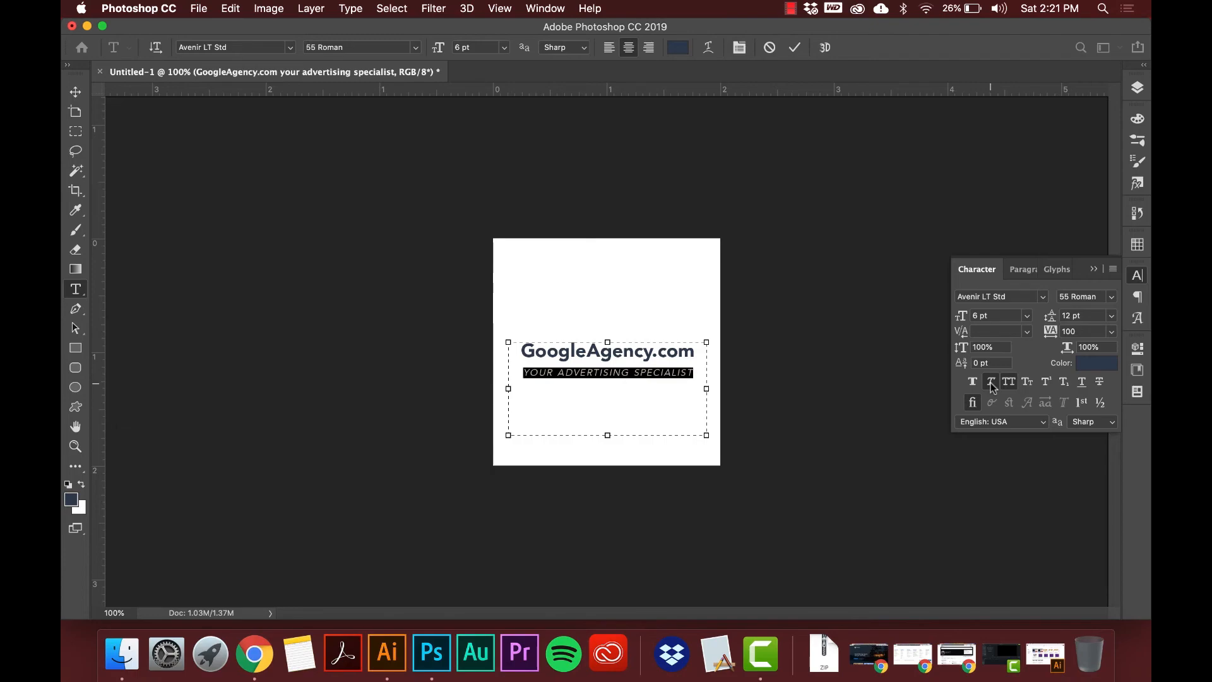
{"action": "left_click", "coordinate": [992, 382]}
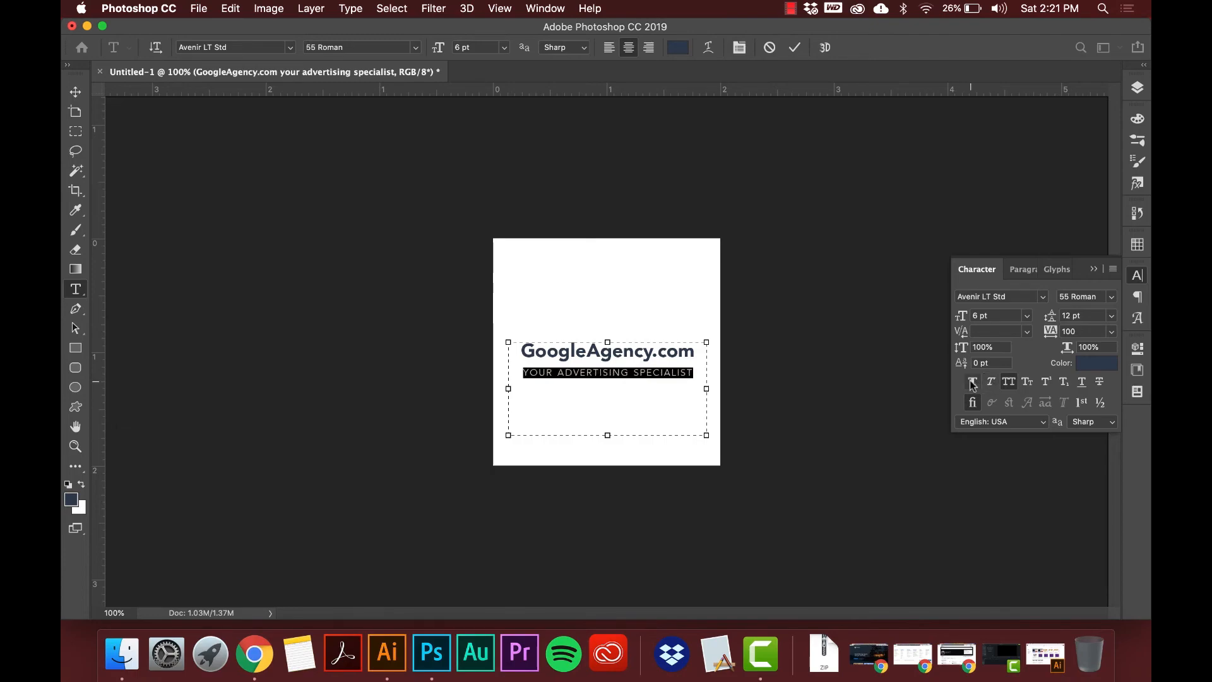
{"action": "left_click", "coordinate": [972, 382]}
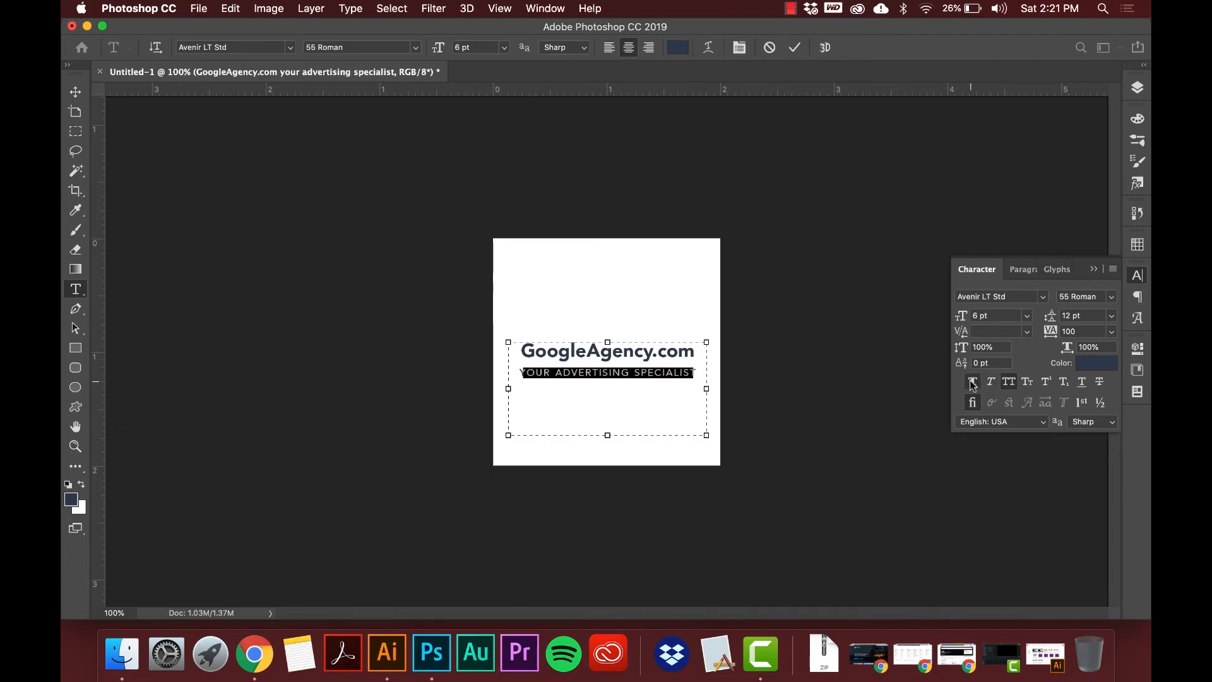
{"action": "left_click", "coordinate": [972, 382]}
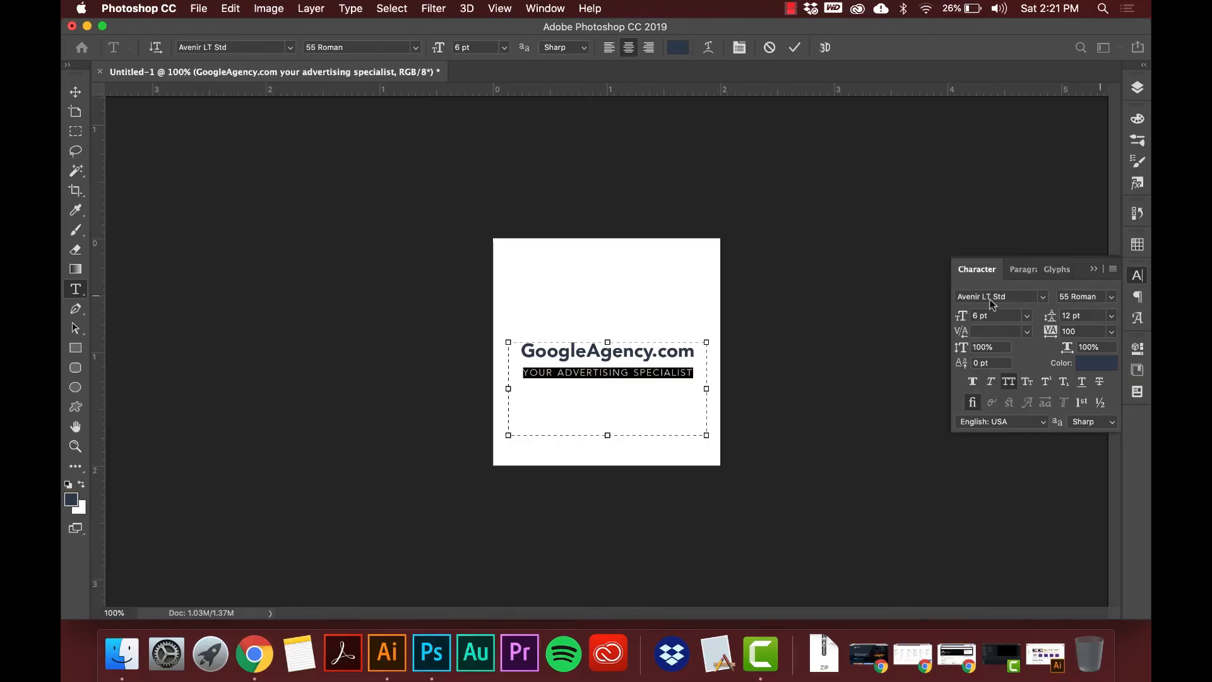
{"action": "left_click", "coordinate": [1115, 298]}
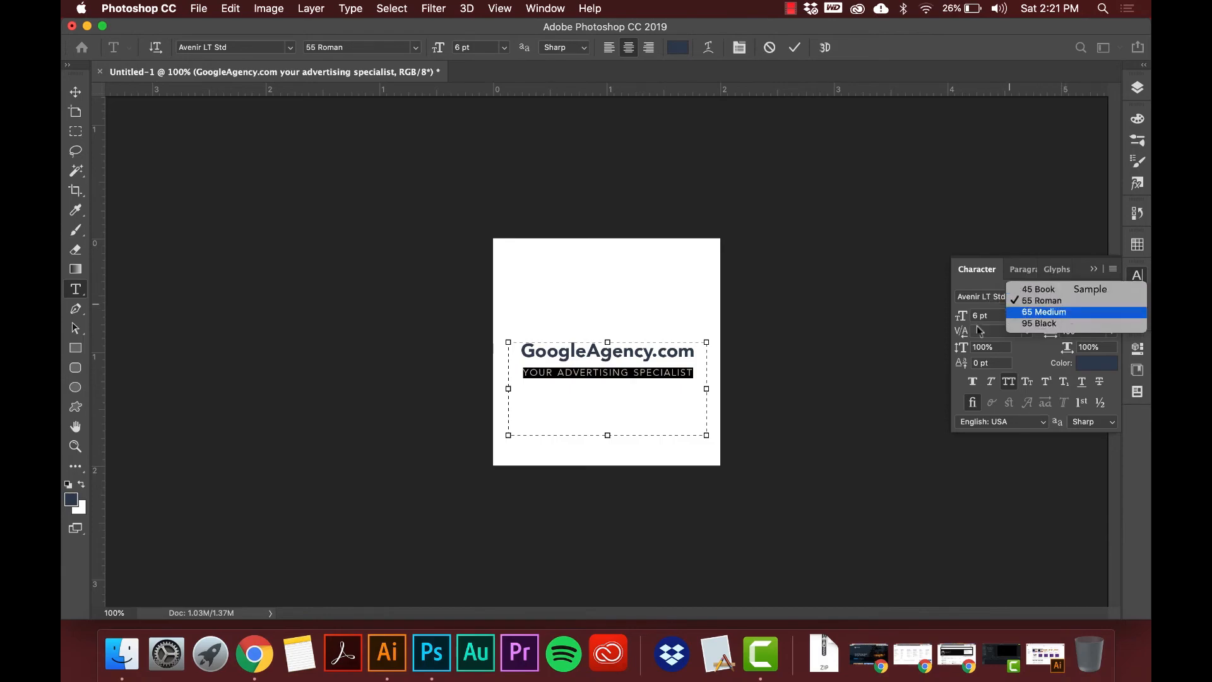
{"action": "left_click", "coordinate": [973, 383]}
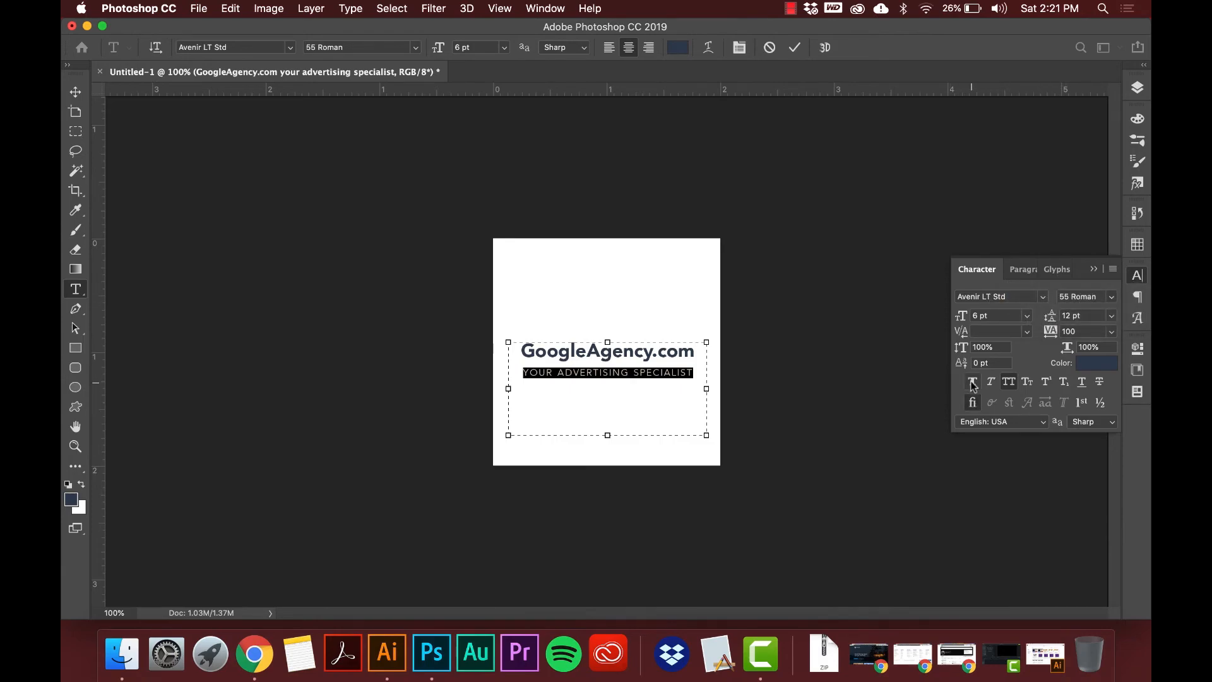
{"action": "left_click", "coordinate": [972, 385]}
Step: Tighten the leading of the whole tagline to 9 pt and commit the text edit
{"action": "left_click", "coordinate": [561, 374]}
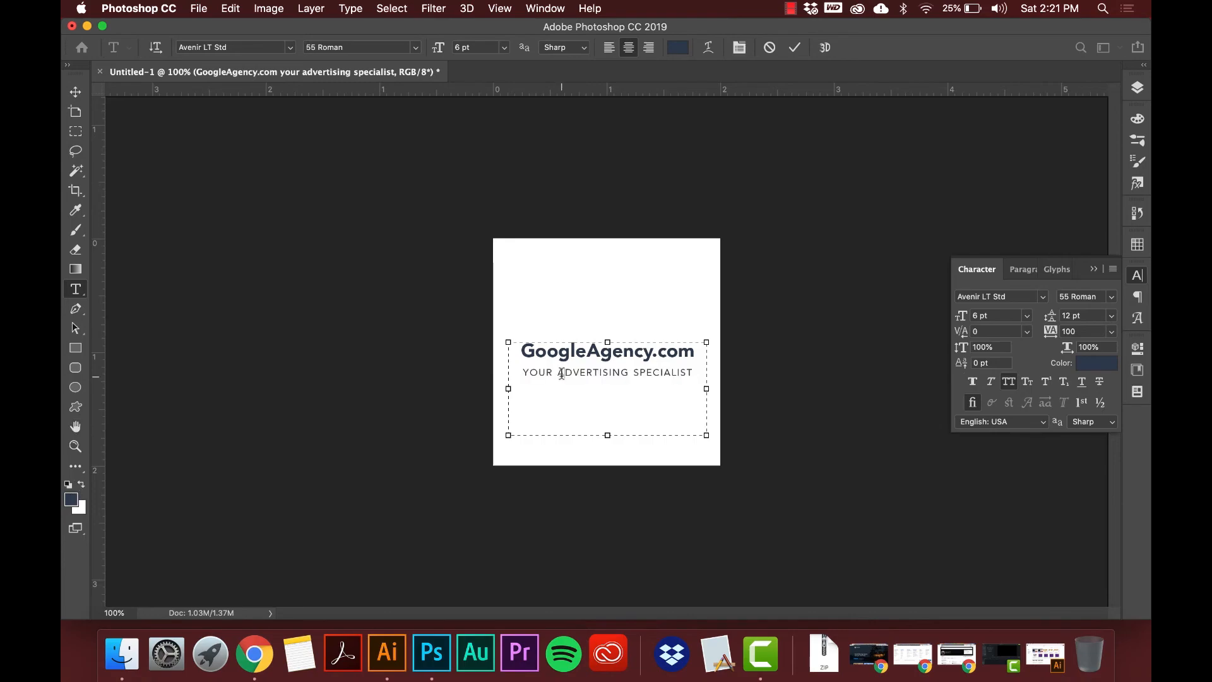
{"action": "left_click_drag", "start_coordinate": [523, 371], "coordinate": [709, 376]}
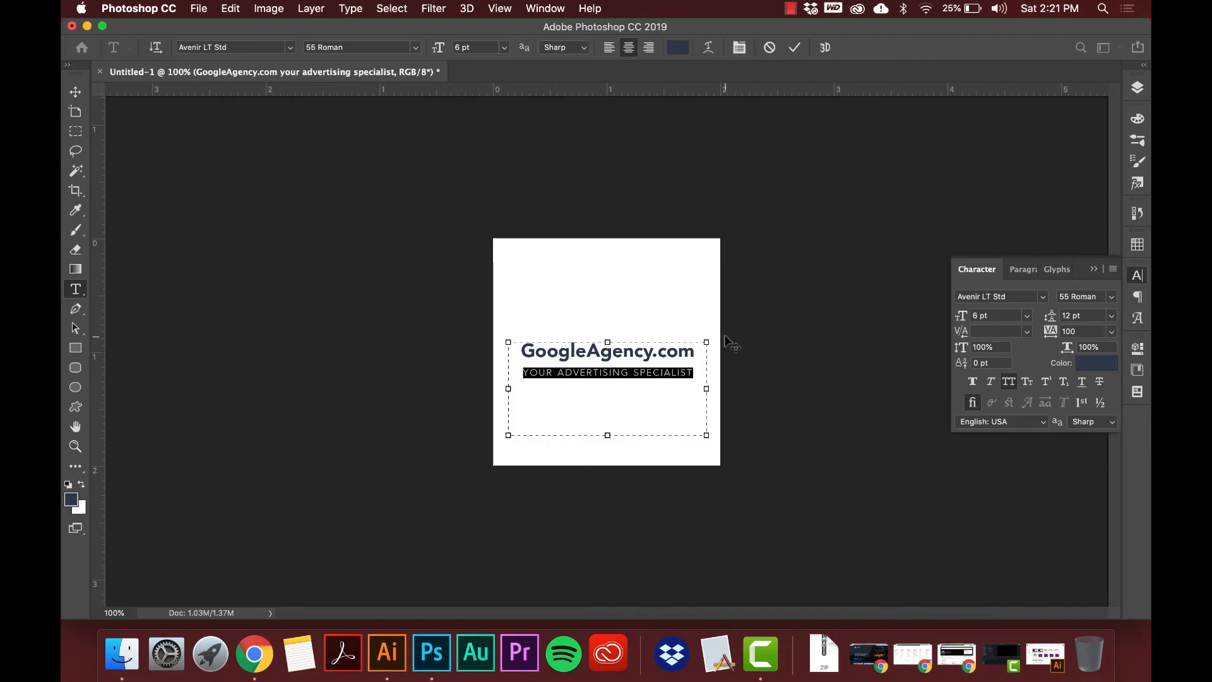
{"action": "key", "text": "alt+Up"}
{"action": "key", "text": "alt+Up"}
{"action": "key", "text": "alt+Up"}
{"action": "key", "text": "alt+Down"}
{"action": "key", "text": "alt+Down"}
{"action": "key", "text": "alt+Up"}
{"action": "key", "text": "alt+Up"}
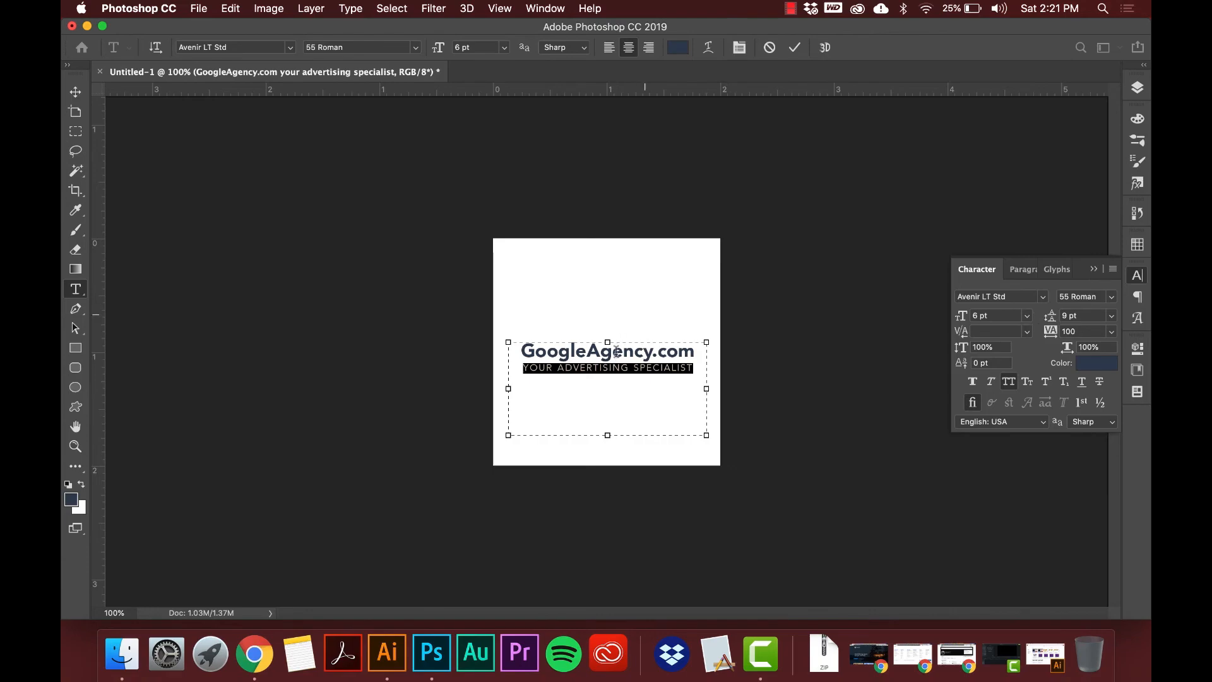
{"action": "left_click", "coordinate": [597, 351]}
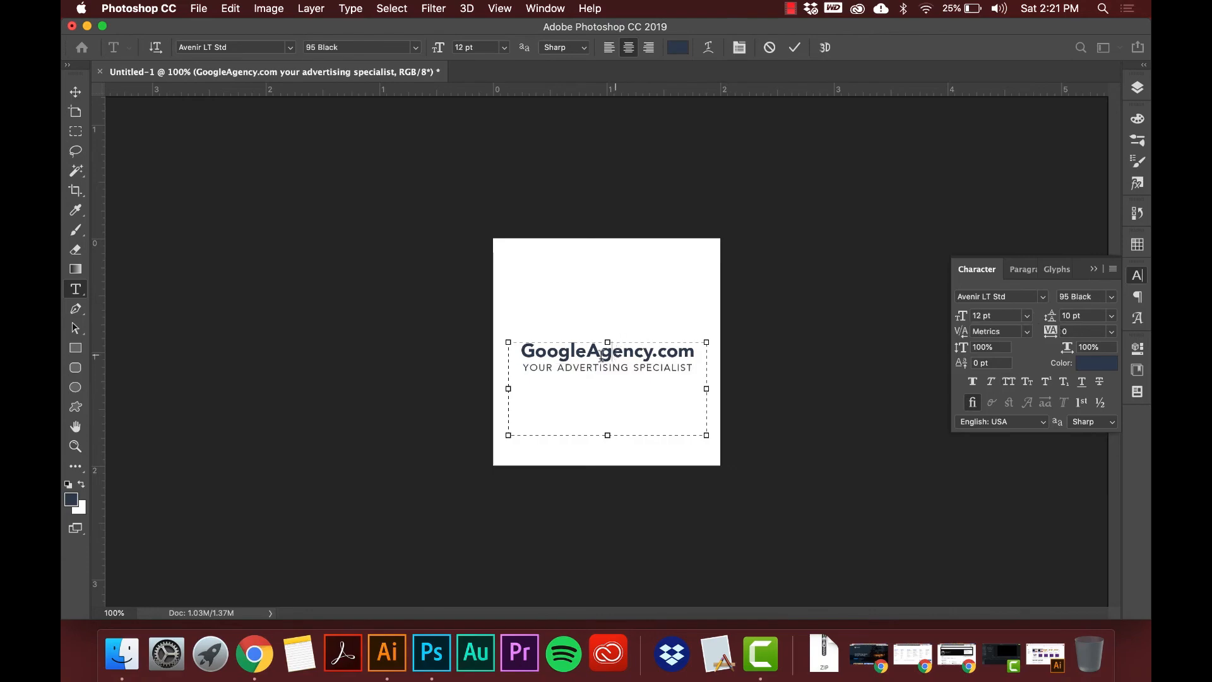
{"action": "left_click", "coordinate": [75, 93]}
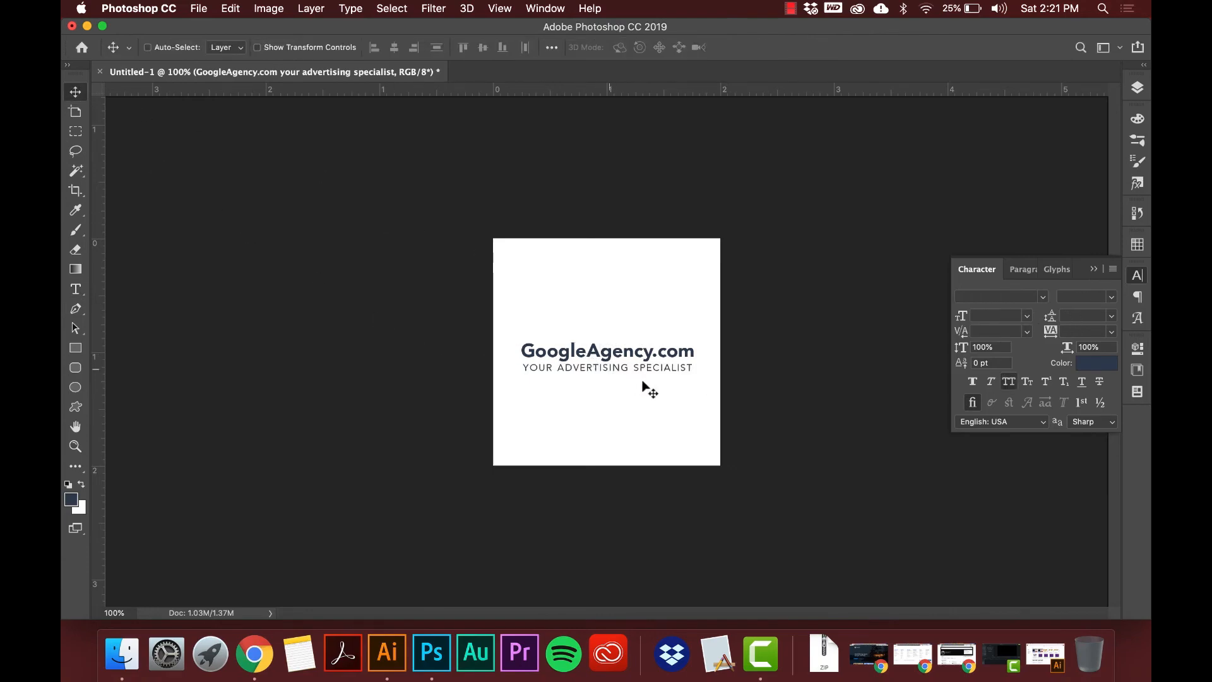
Step: Add an "s" to the end of the tagline, set the line's horizontal scale to 97% and commit the edit
{"action": "double_click", "coordinate": [688, 367]}
{"action": "type", "text": "s"}
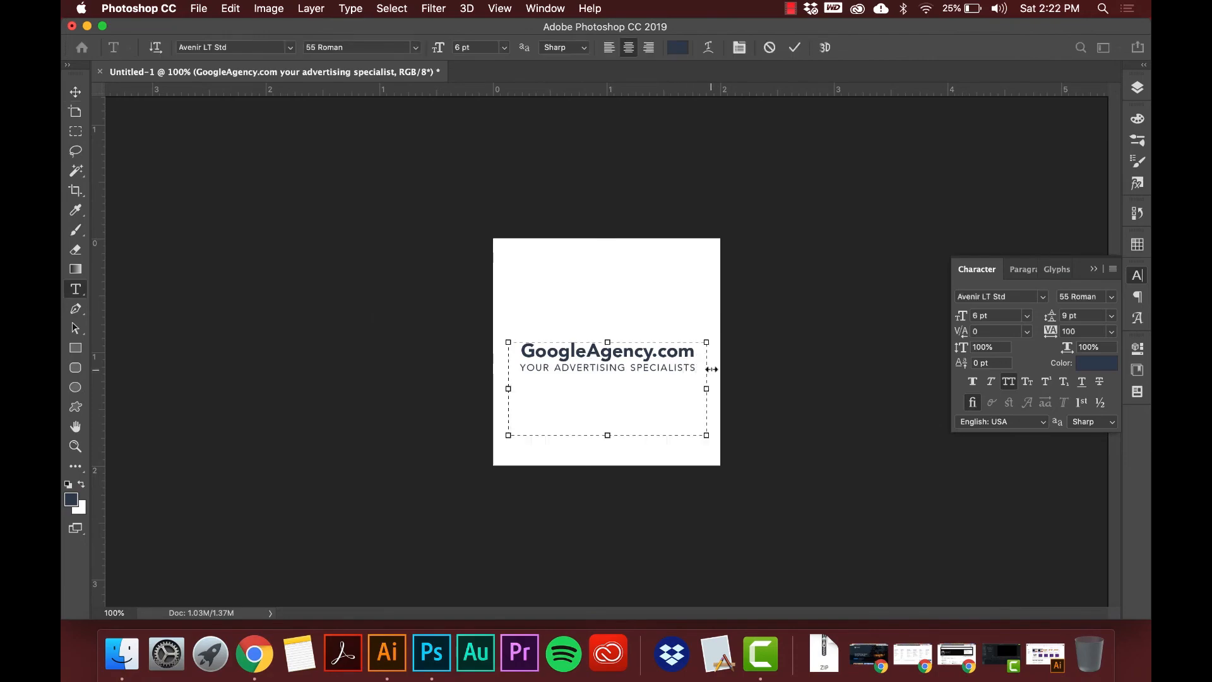
{"action": "key", "text": "shift+Up"}
{"action": "key", "text": "shift+Right"}
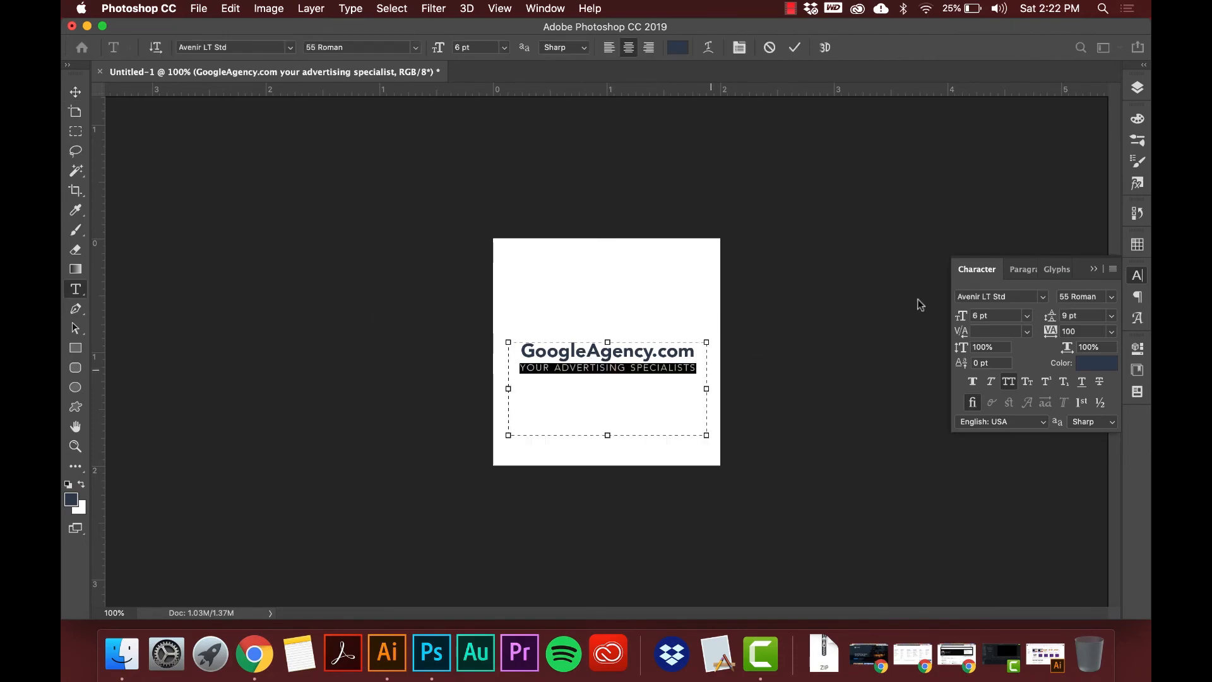
{"action": "left_click", "coordinate": [1086, 347]}
{"action": "key", "text": "Down"}
{"action": "key", "text": "Down"}
{"action": "key", "text": "Down"}
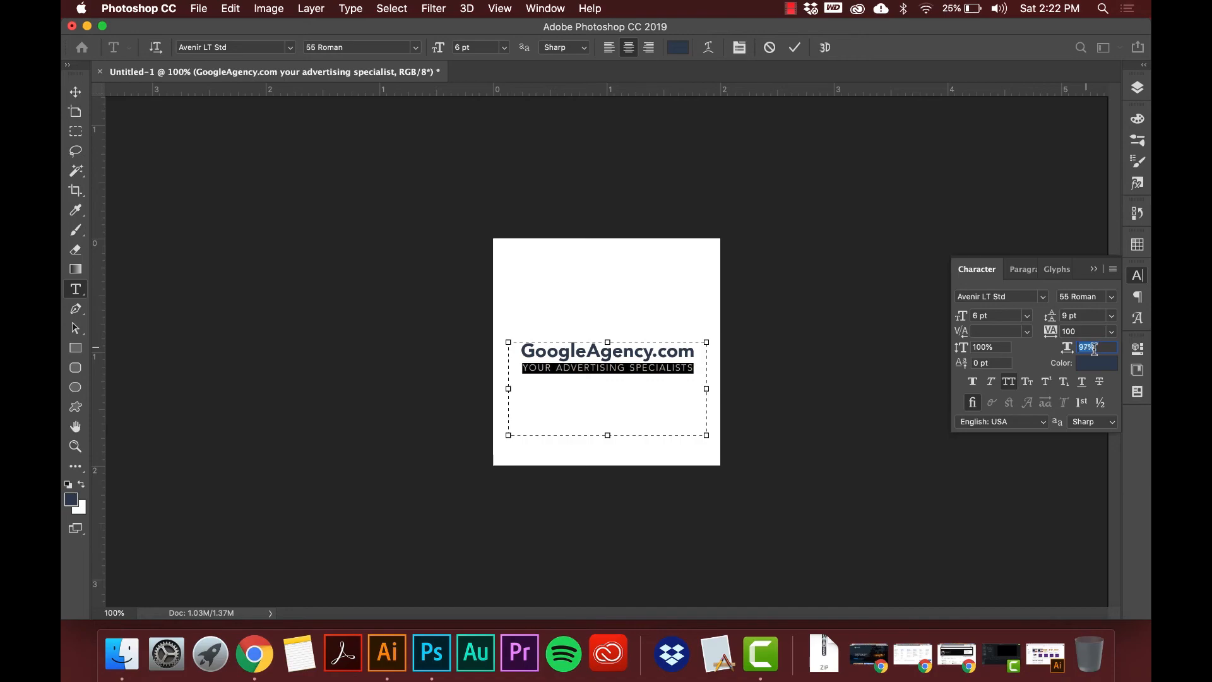
{"action": "left_click", "coordinate": [668, 368]}
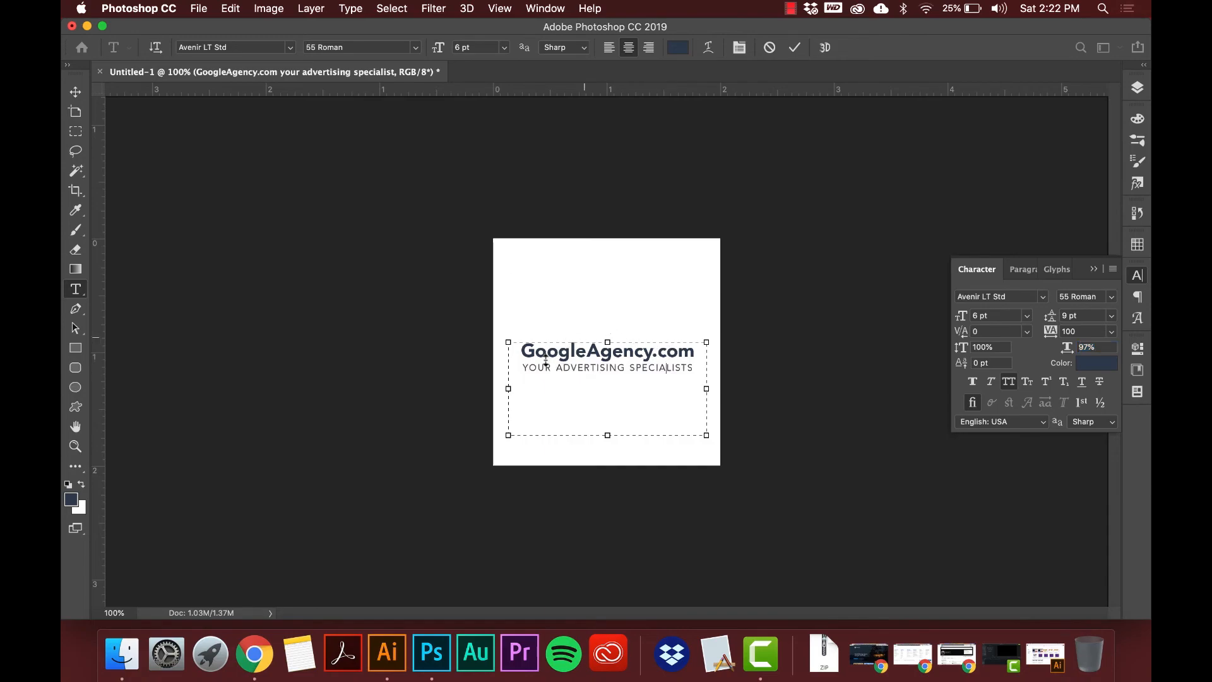
{"action": "left_click_drag", "start_coordinate": [520, 367], "coordinate": [698, 352]}
{"action": "left_click", "coordinate": [75, 92]}
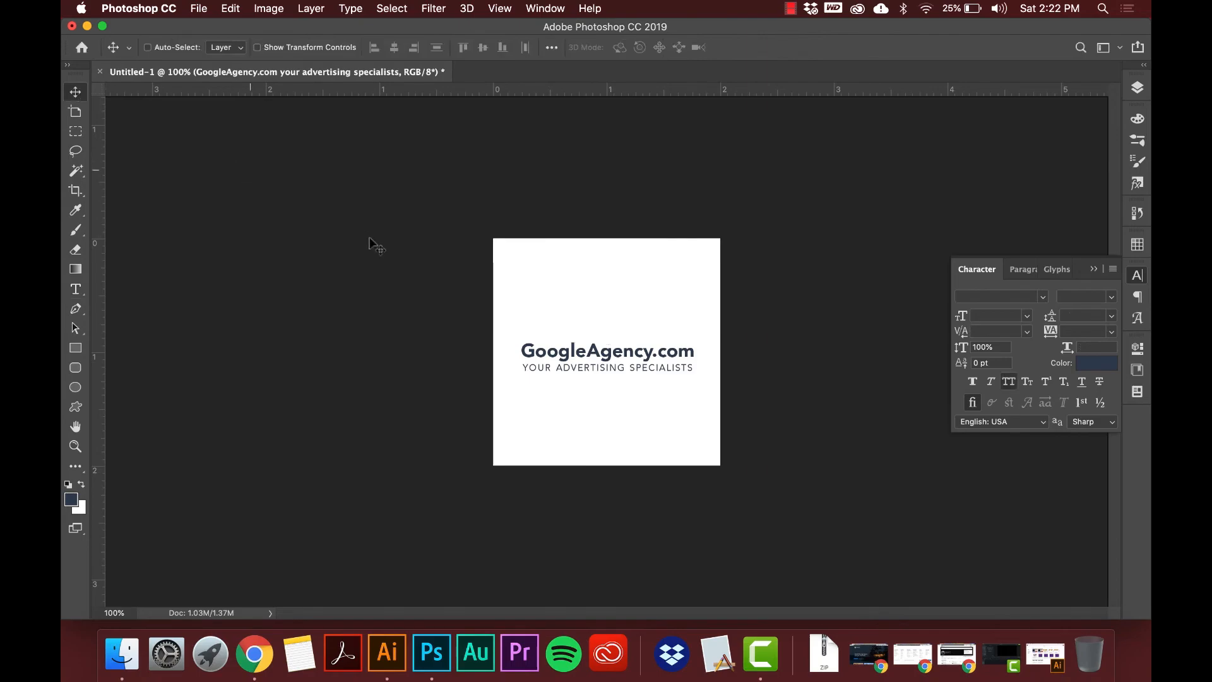
Step: Recolor the word "Google" in the heading to red e30000
{"action": "key", "text": "t"}
{"action": "left_click", "coordinate": [527, 359]}
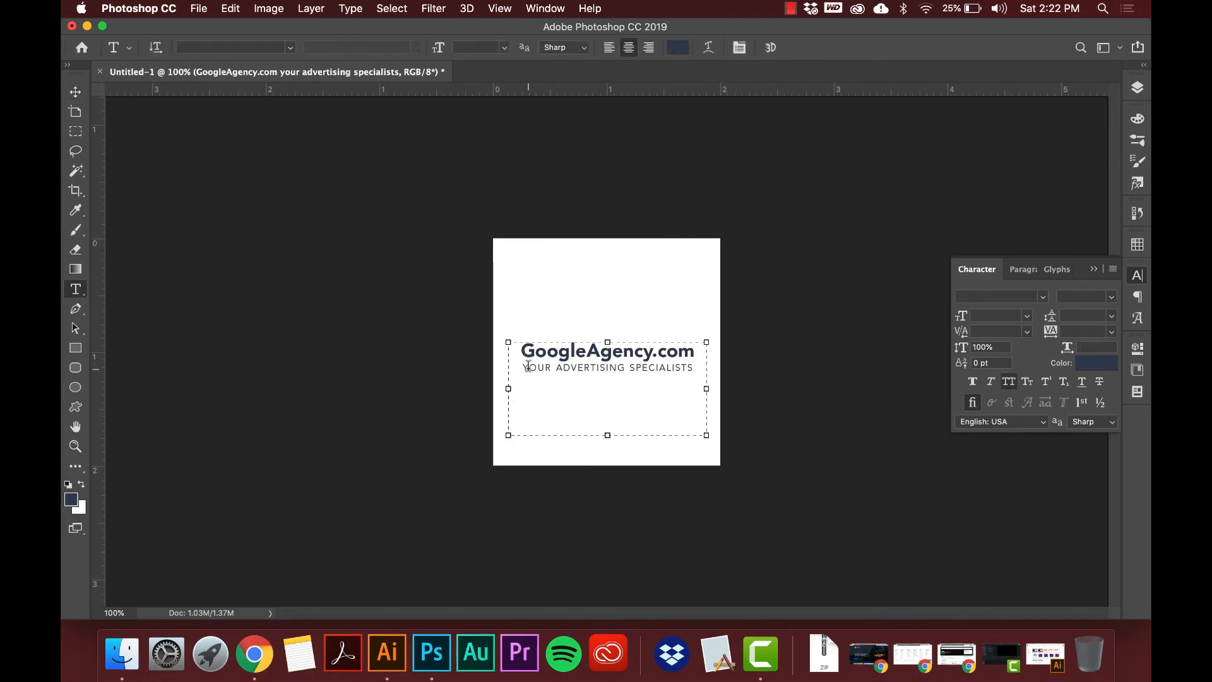
{"action": "left_click_drag", "start_coordinate": [521, 351], "coordinate": [587, 351]}
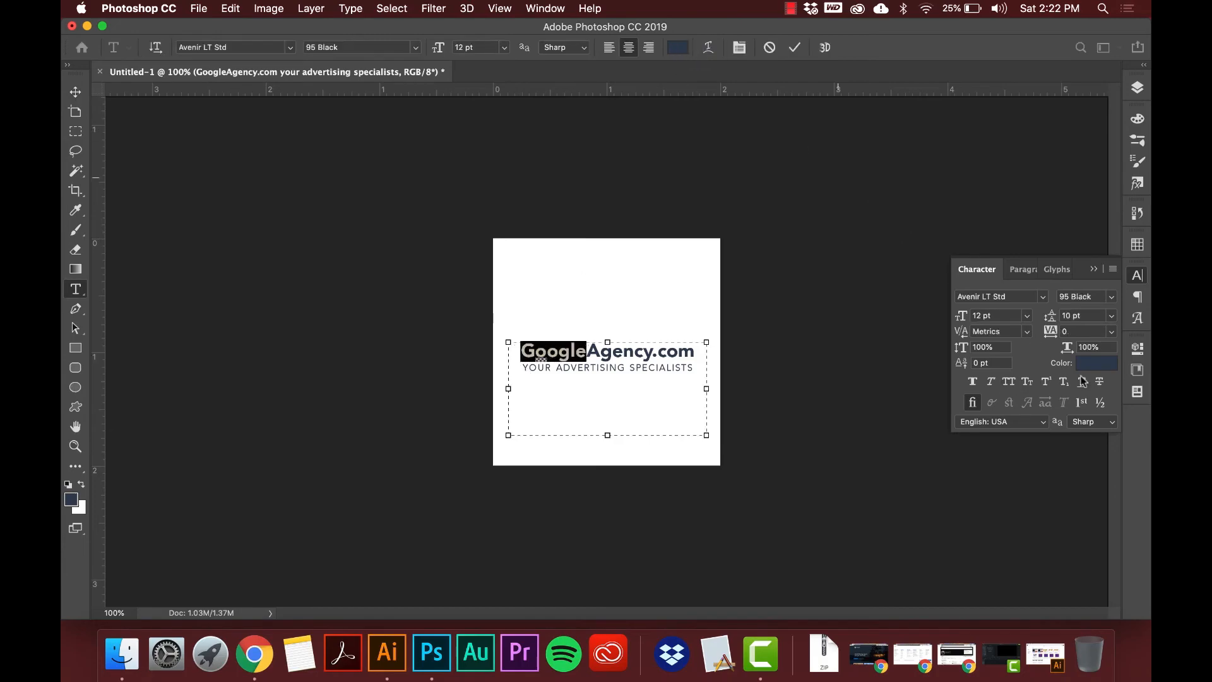
{"action": "left_click", "coordinate": [1097, 363]}
{"action": "left_click_drag", "start_coordinate": [923, 256], "coordinate": [923, 232]}
{"action": "mouse_move", "coordinate": [905, 280]}
{"action": "left_mouse_down"}
{"action": "mouse_move", "coordinate": [899, 293]}
{"action": "mouse_move", "coordinate": [912, 292]}
{"action": "mouse_move", "coordinate": [916, 266]}
{"action": "mouse_move", "coordinate": [943, 264]}
{"action": "left_mouse_up"}
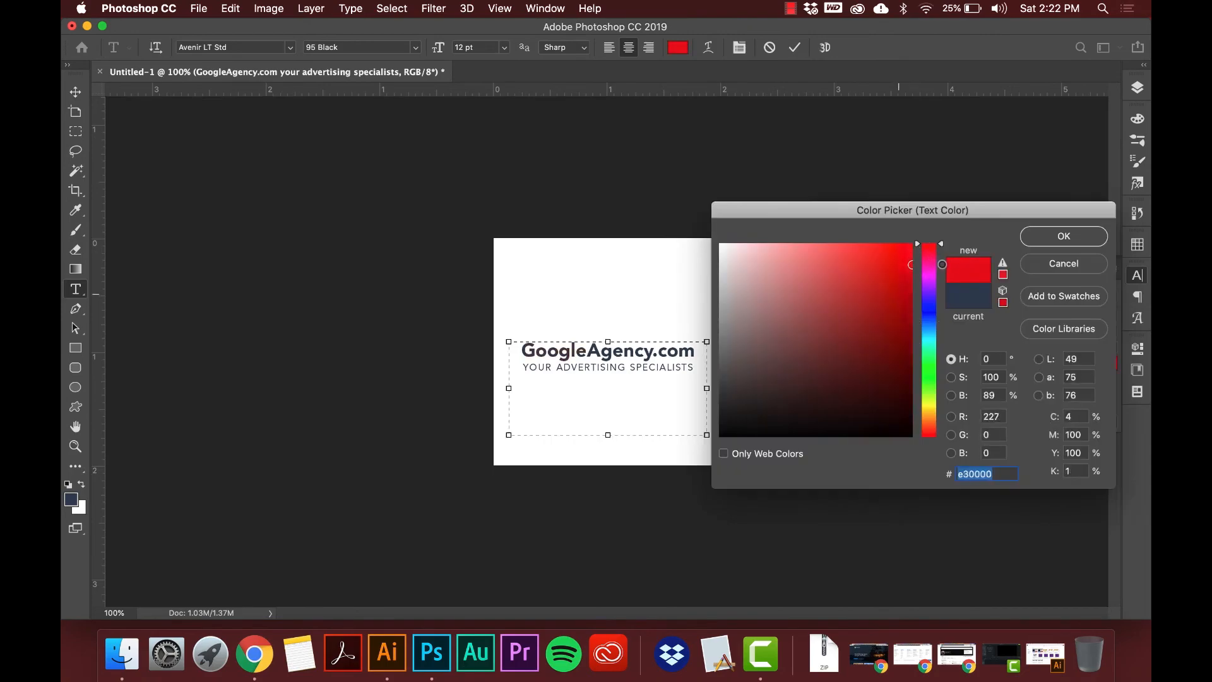
{"action": "left_click", "coordinate": [1082, 243]}
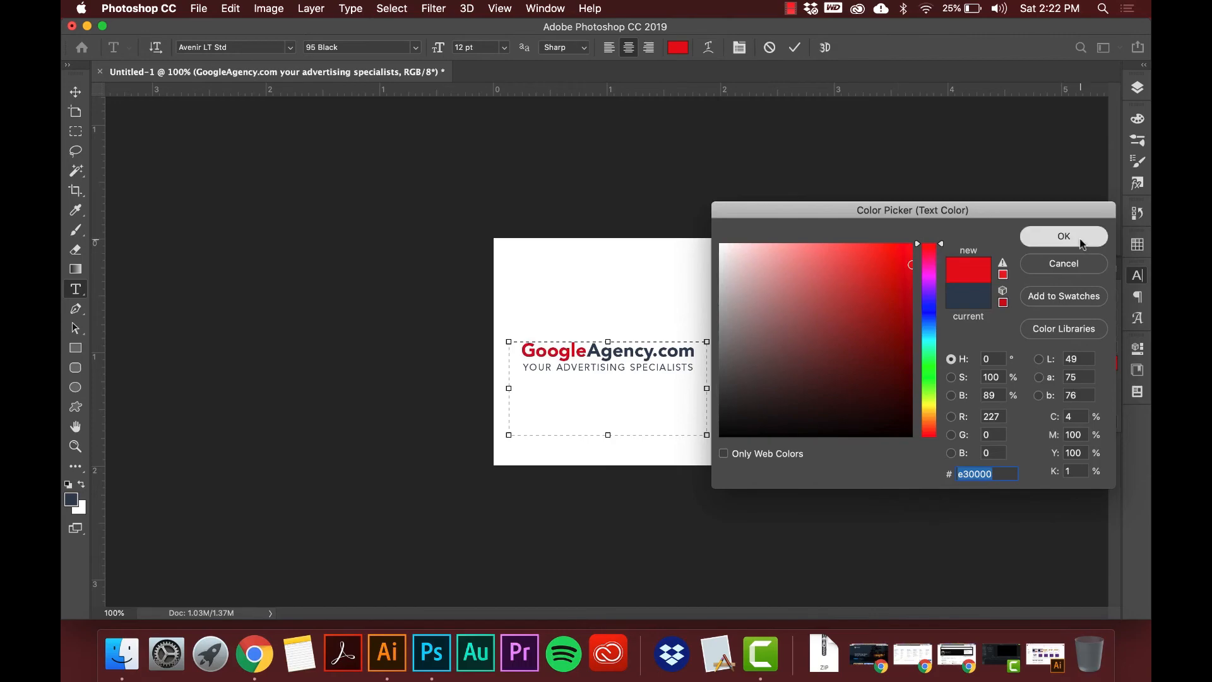
{"action": "double_click", "coordinate": [586, 350]}
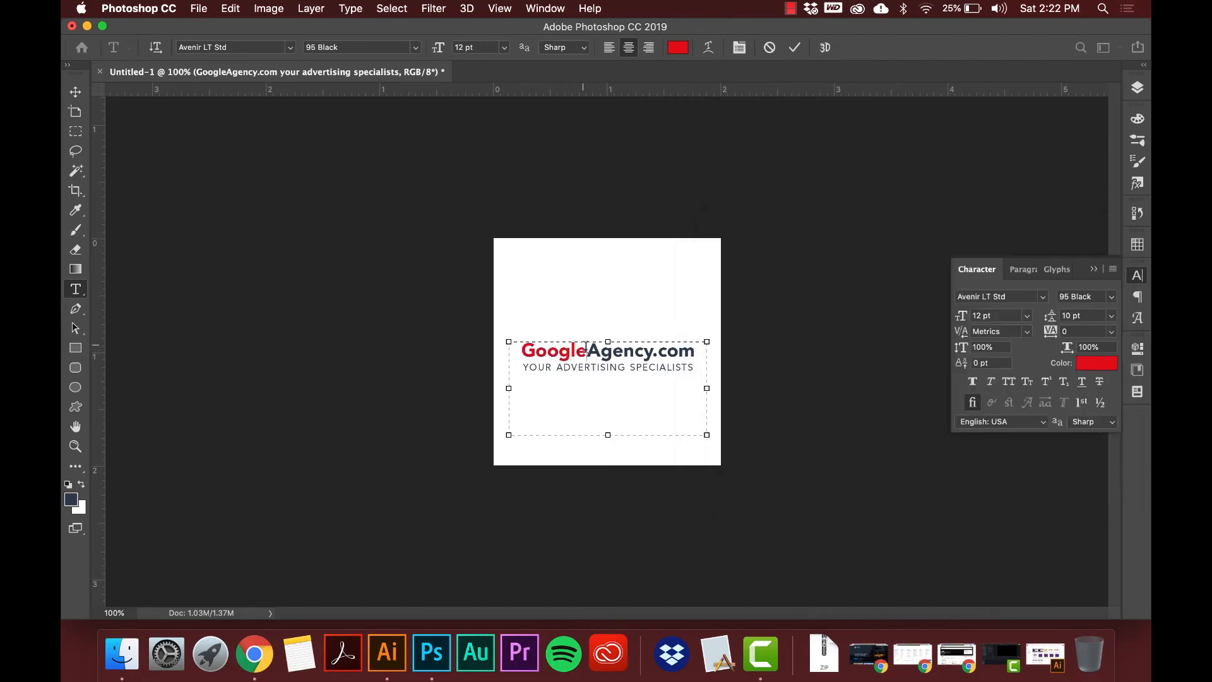
Step: Apply Superscript to ".com" in the heading and commit the text edit
{"action": "left_click", "coordinate": [657, 349]}
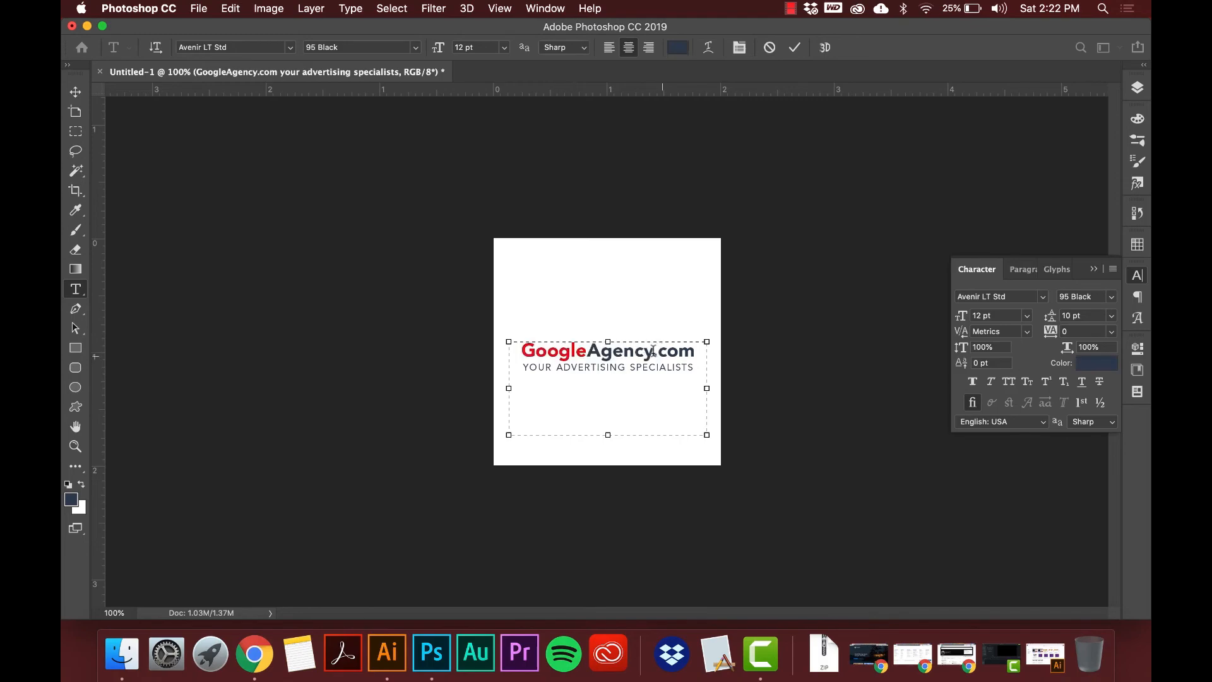
{"action": "left_click_drag", "start_coordinate": [654, 351], "coordinate": [698, 352]}
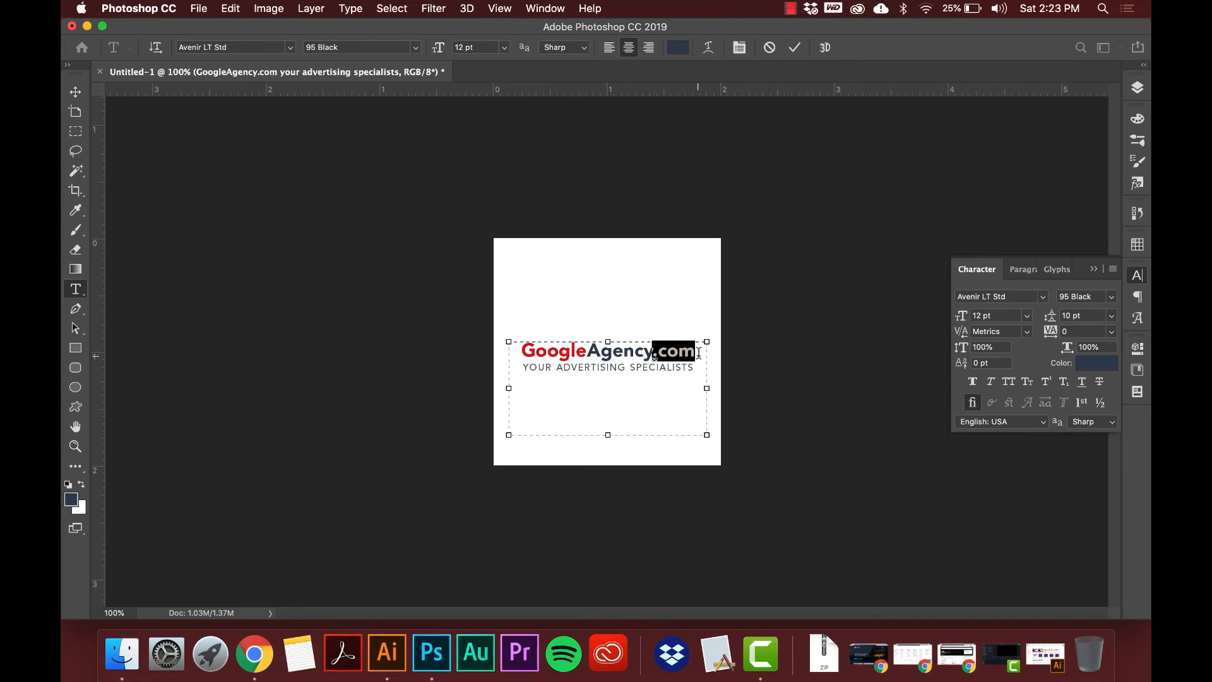
{"action": "left_click", "coordinate": [1047, 382]}
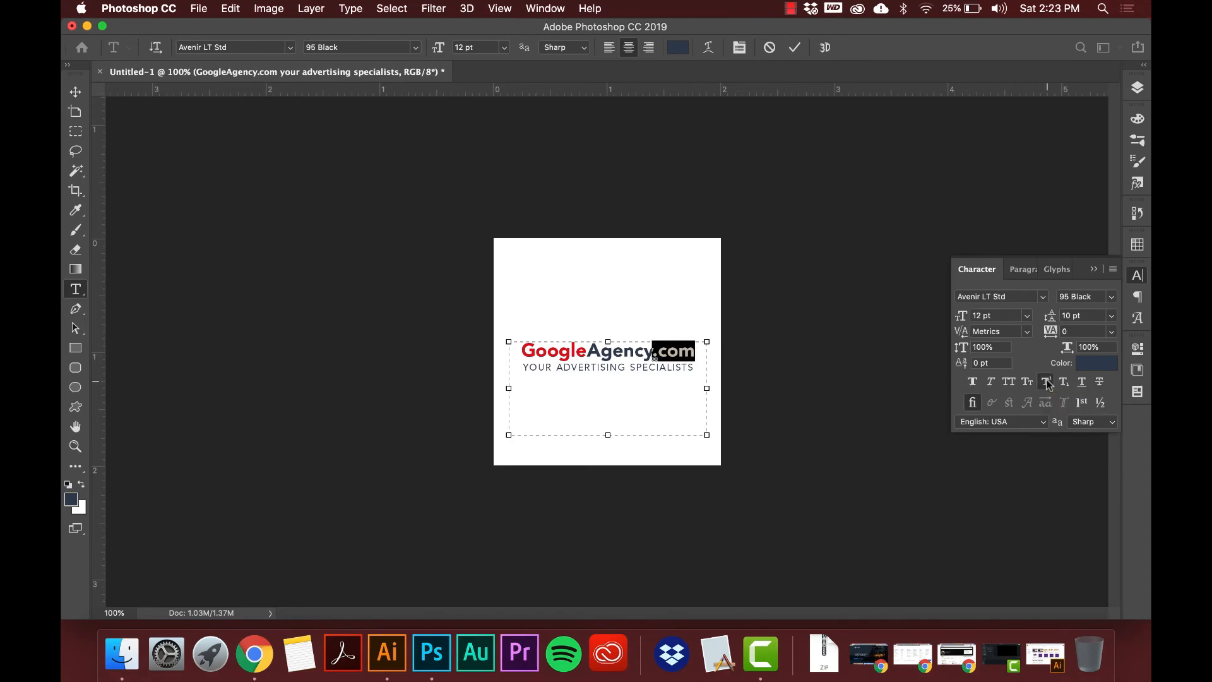
{"action": "left_click", "coordinate": [686, 347]}
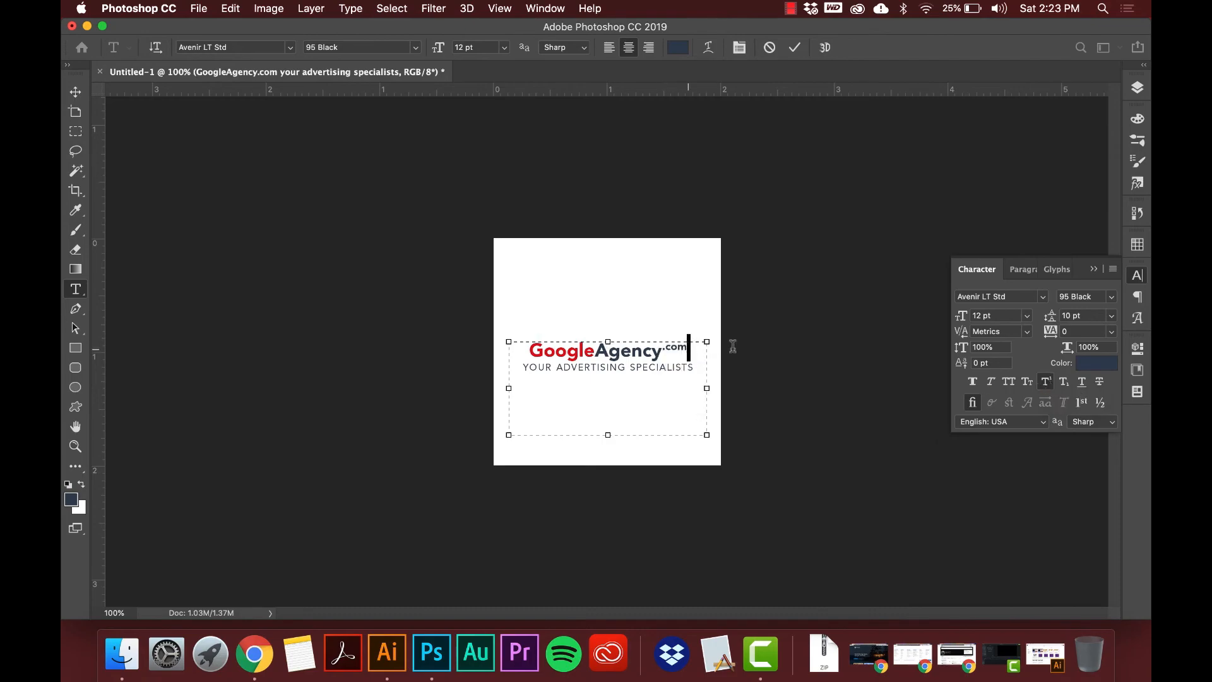
{"action": "left_click", "coordinate": [76, 93]}
Step: Undo and redo the last text edit, then switch off Superscript for ".com"
{"action": "key", "text": "super+z"}
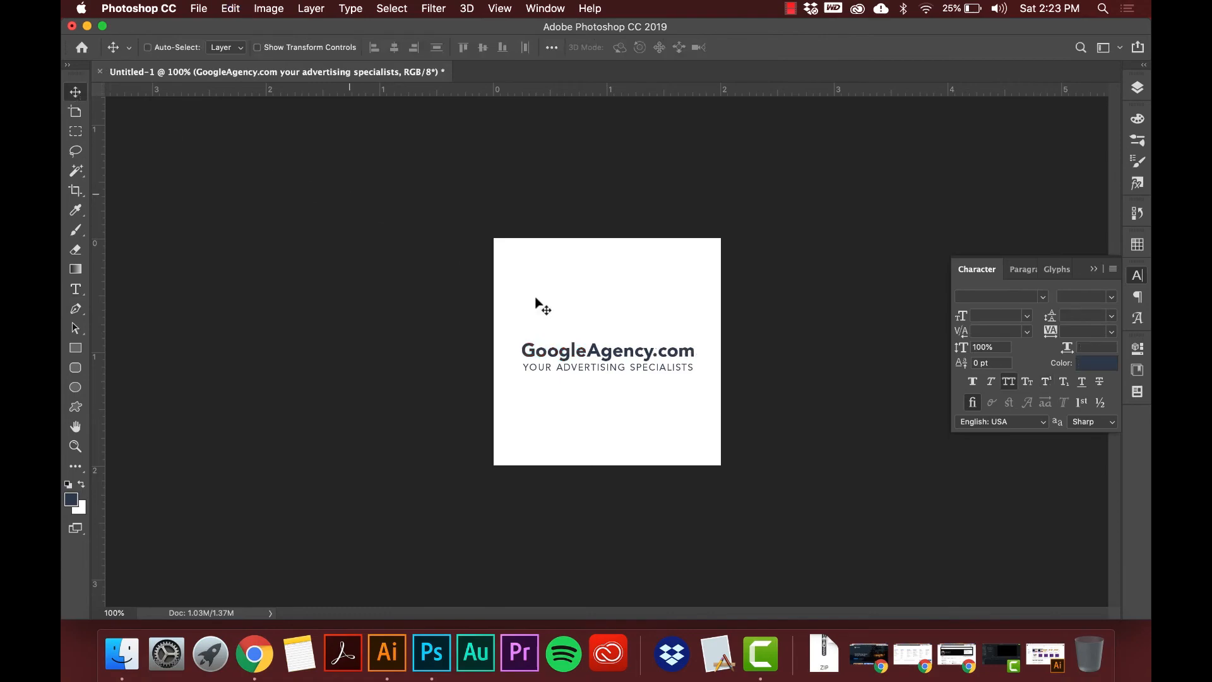
{"action": "key", "text": "shift+super+z"}
{"action": "key", "text": "t"}
{"action": "left_click_drag", "start_coordinate": [663, 351], "coordinate": [689, 348]}
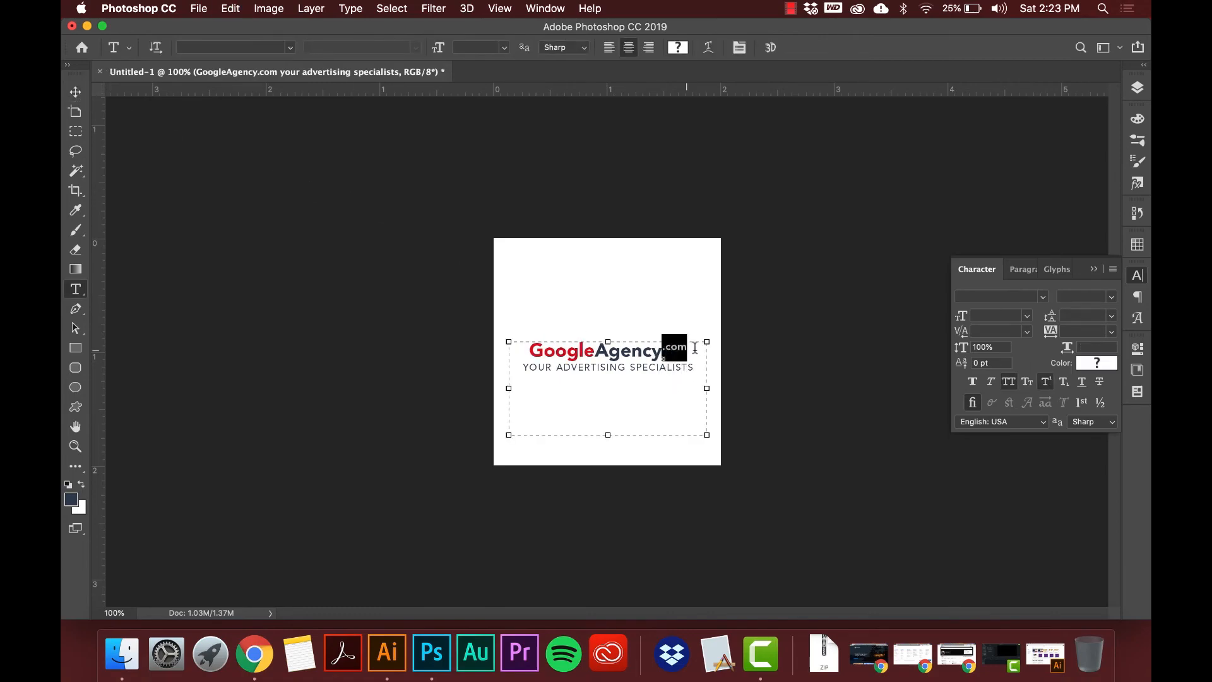
{"action": "left_click", "coordinate": [1047, 383]}
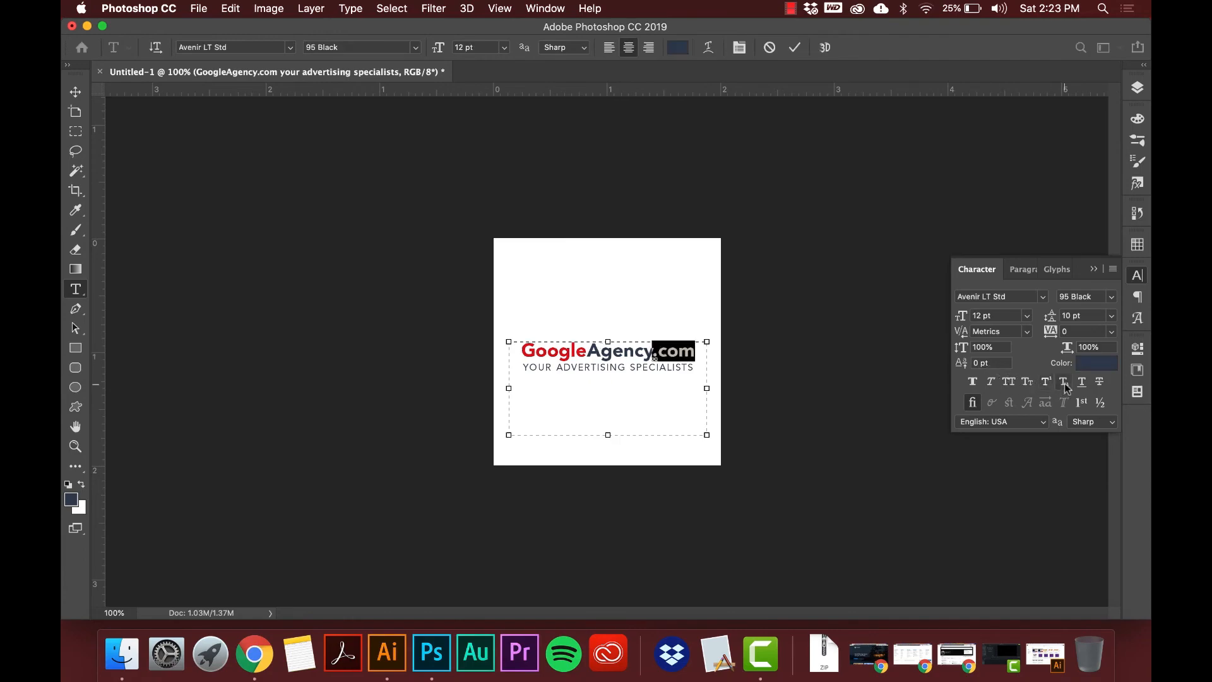
Step: Apply Subscript to ".com" and set its baseline shift to 2 pt
{"action": "left_click", "coordinate": [1065, 384]}
{"action": "left_click", "coordinate": [996, 363]}
{"action": "key", "text": "Up"}
{"action": "key", "text": "Up"}
{"action": "key", "text": "Up"}
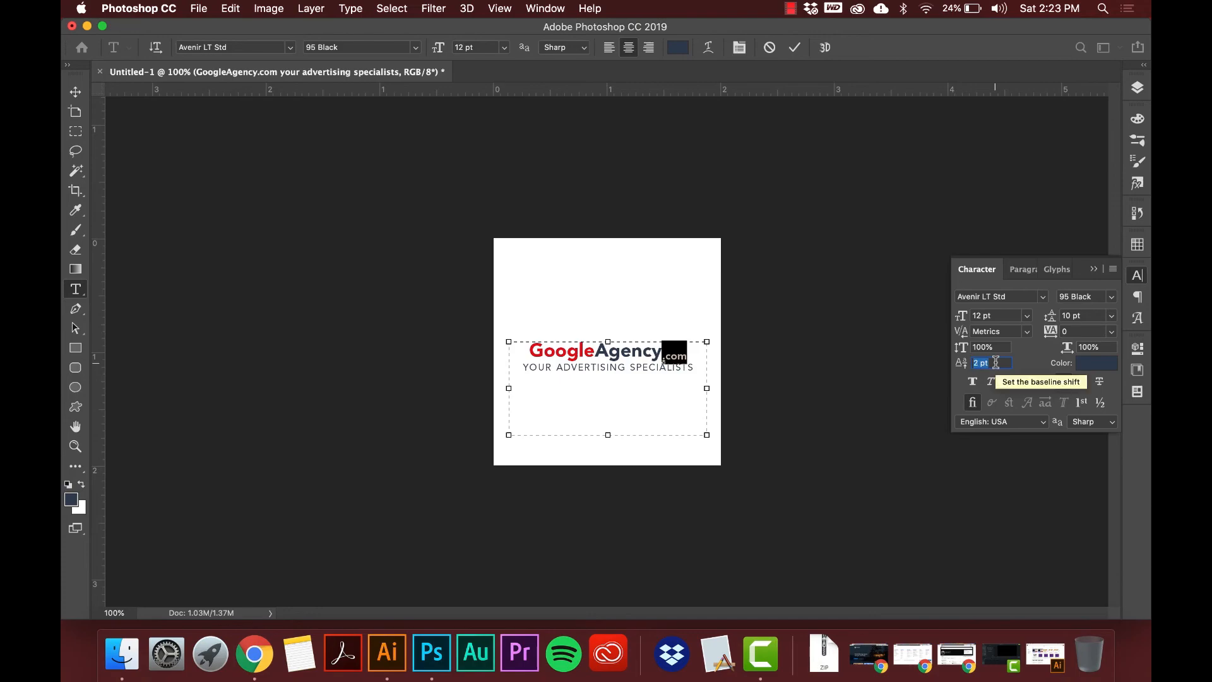
{"action": "key", "text": "Down"}
{"action": "key", "text": "Up"}
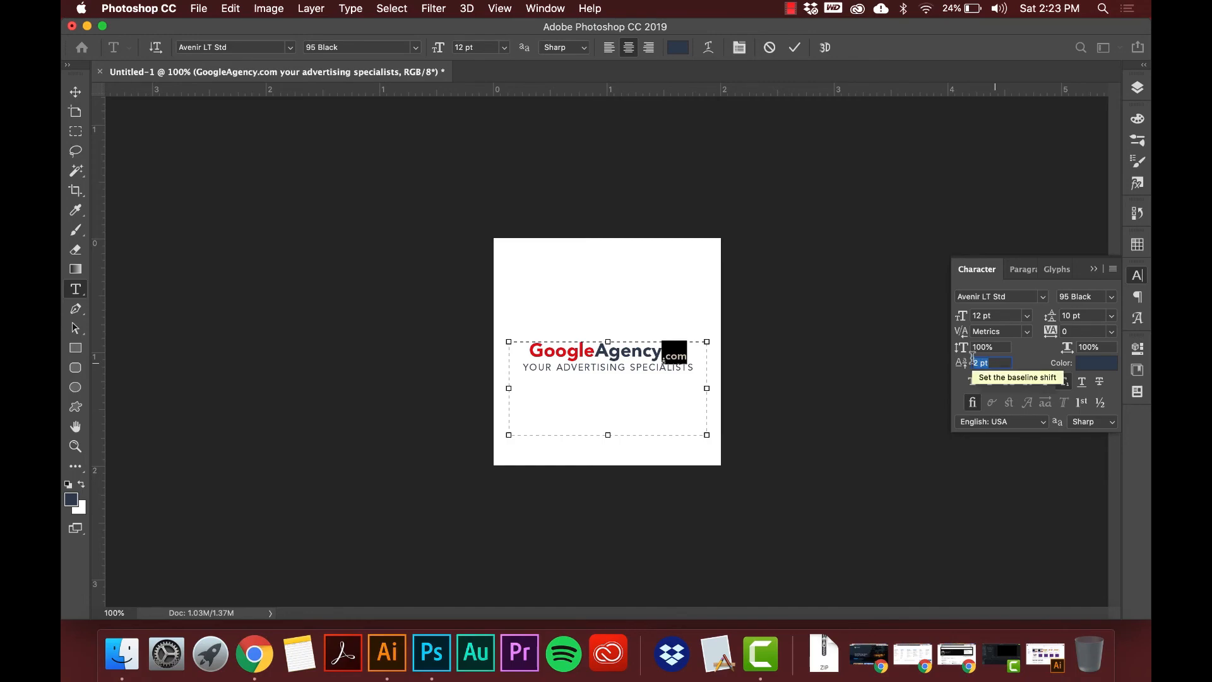
Step: Switch off Subscript for ".com" and set its baseline shift to 0 pt
{"action": "left_click", "coordinate": [1064, 382]}
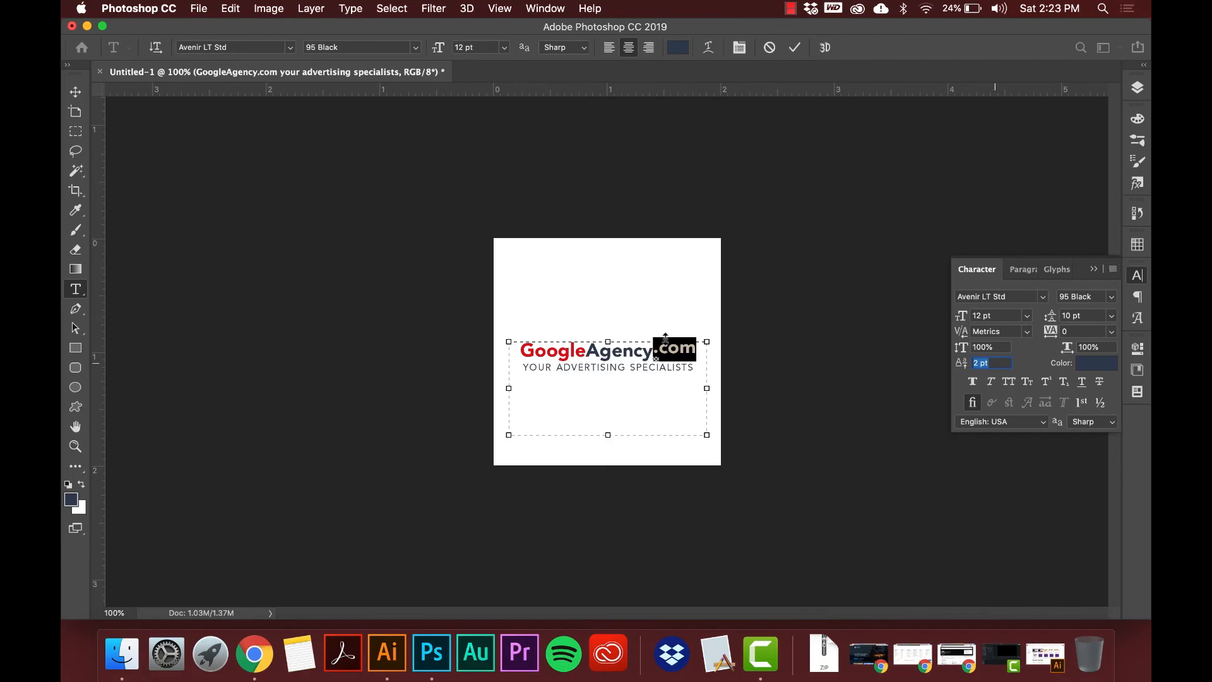
{"action": "key", "text": "Down"}
{"action": "key", "text": "Down"}
{"action": "key", "text": "Return"}
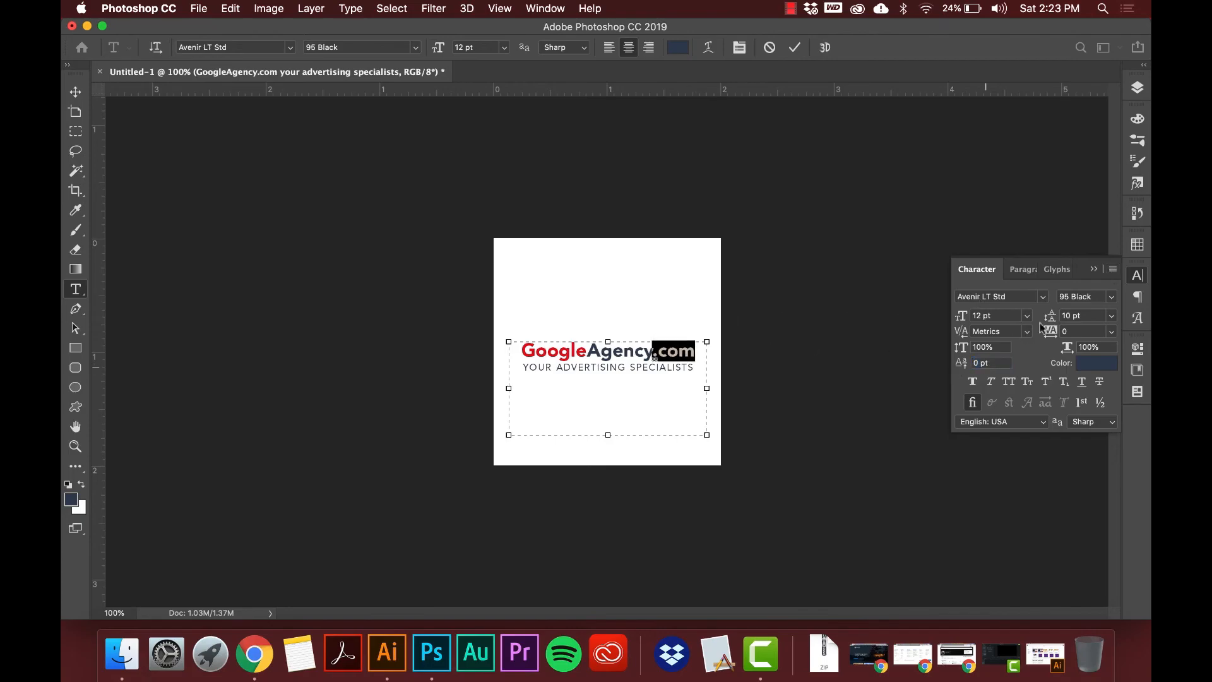
Step: Reset the character formatting of the whole "GoogleAgency.com" line to the defaults
{"action": "left_click", "coordinate": [1113, 271]}
{"action": "left_click", "coordinate": [622, 353]}
{"action": "left_click", "coordinate": [564, 347]}
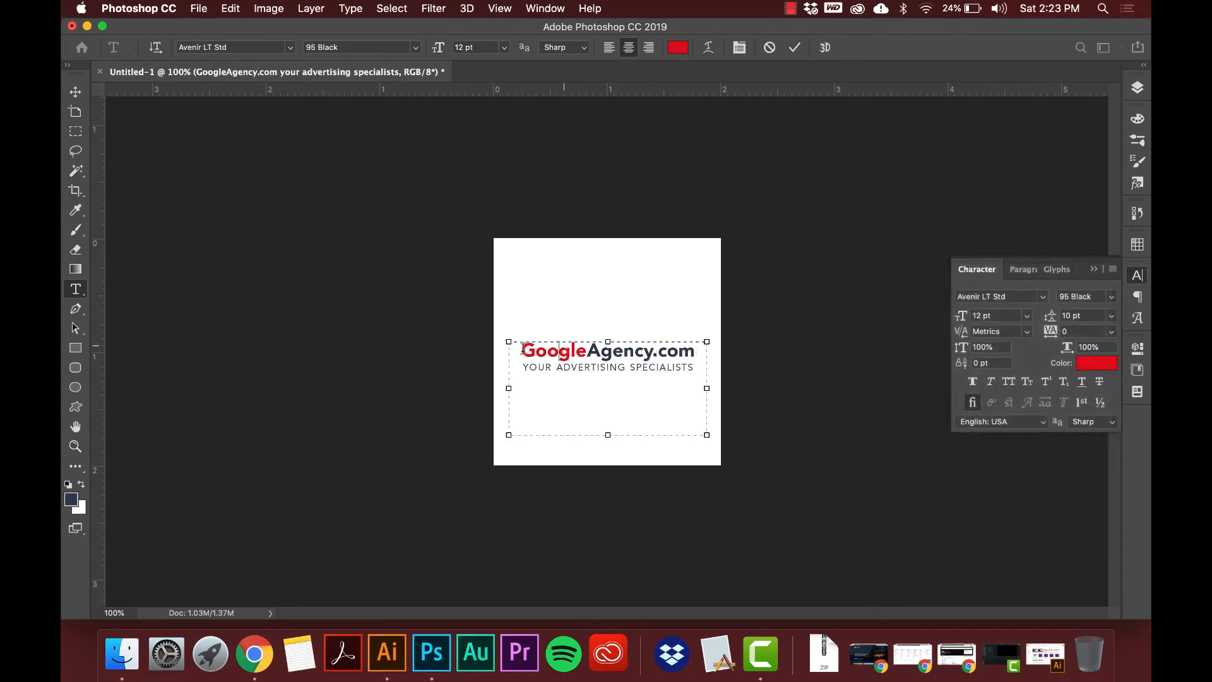
{"action": "left_click_drag", "start_coordinate": [521, 348], "coordinate": [707, 357]}
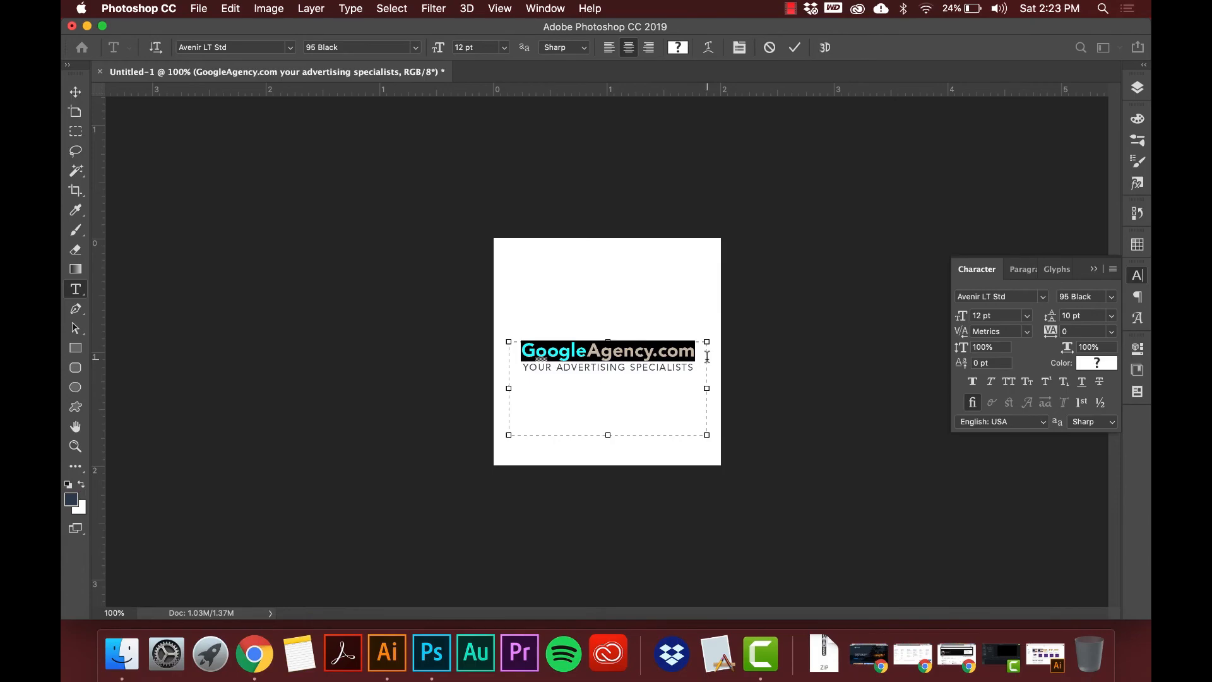
{"action": "left_click", "coordinate": [1113, 270]}
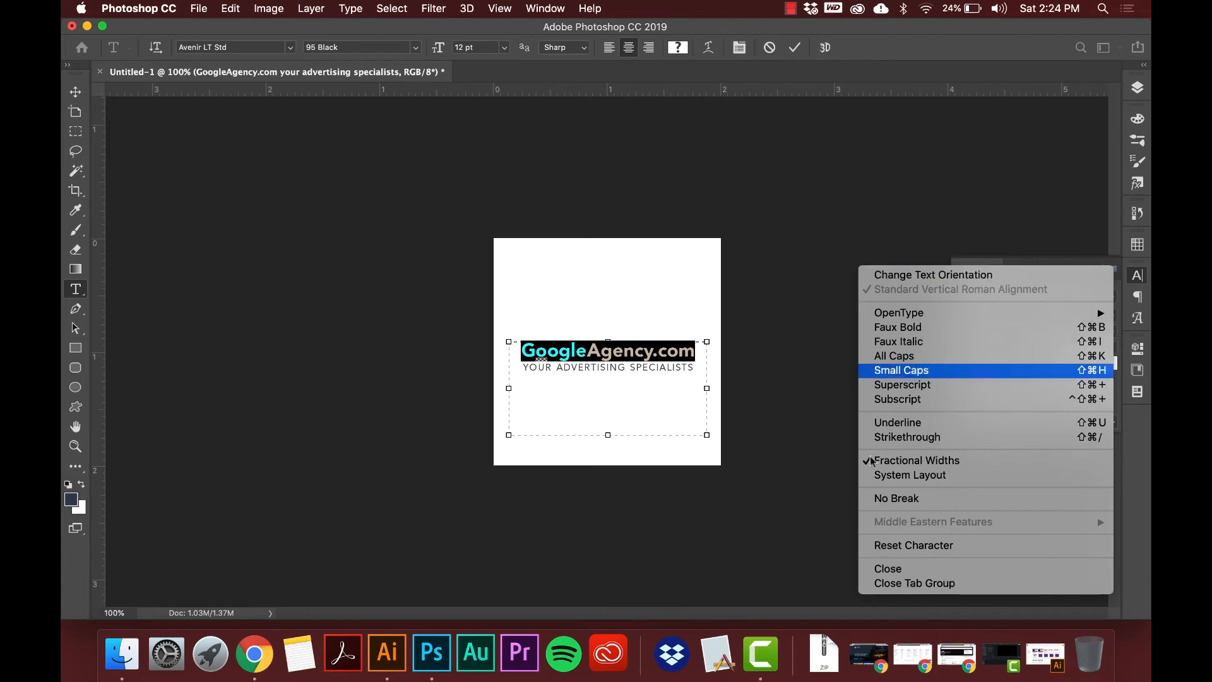
{"action": "left_click", "coordinate": [882, 546]}
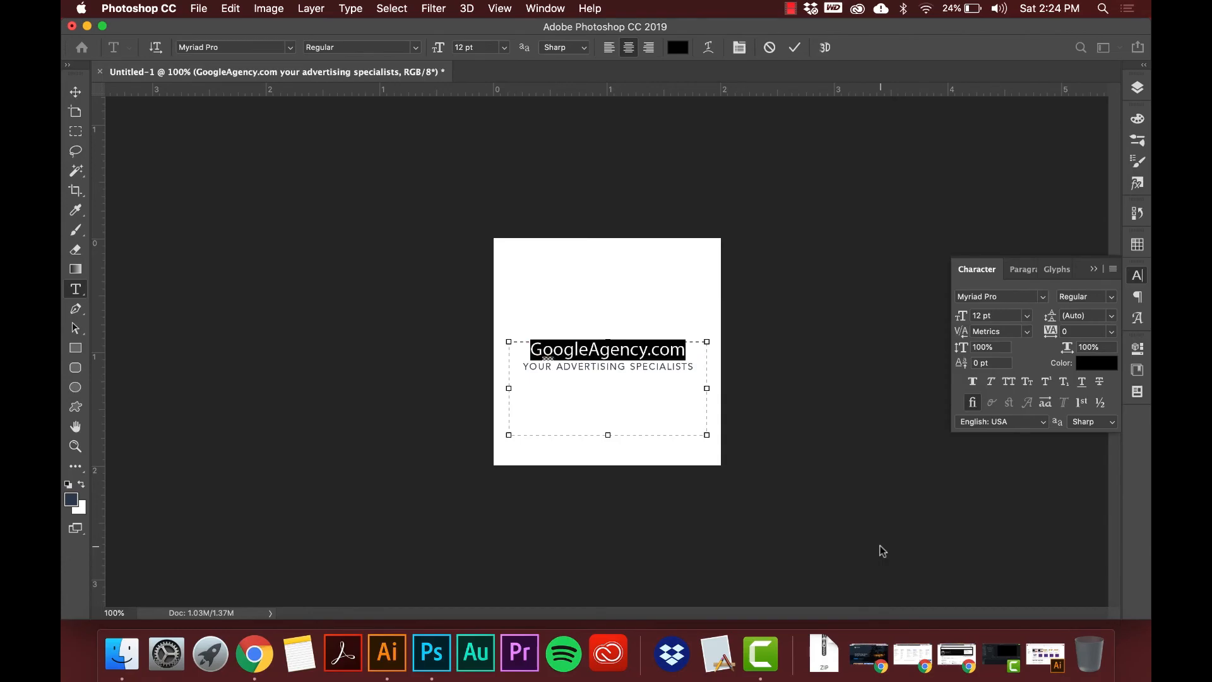
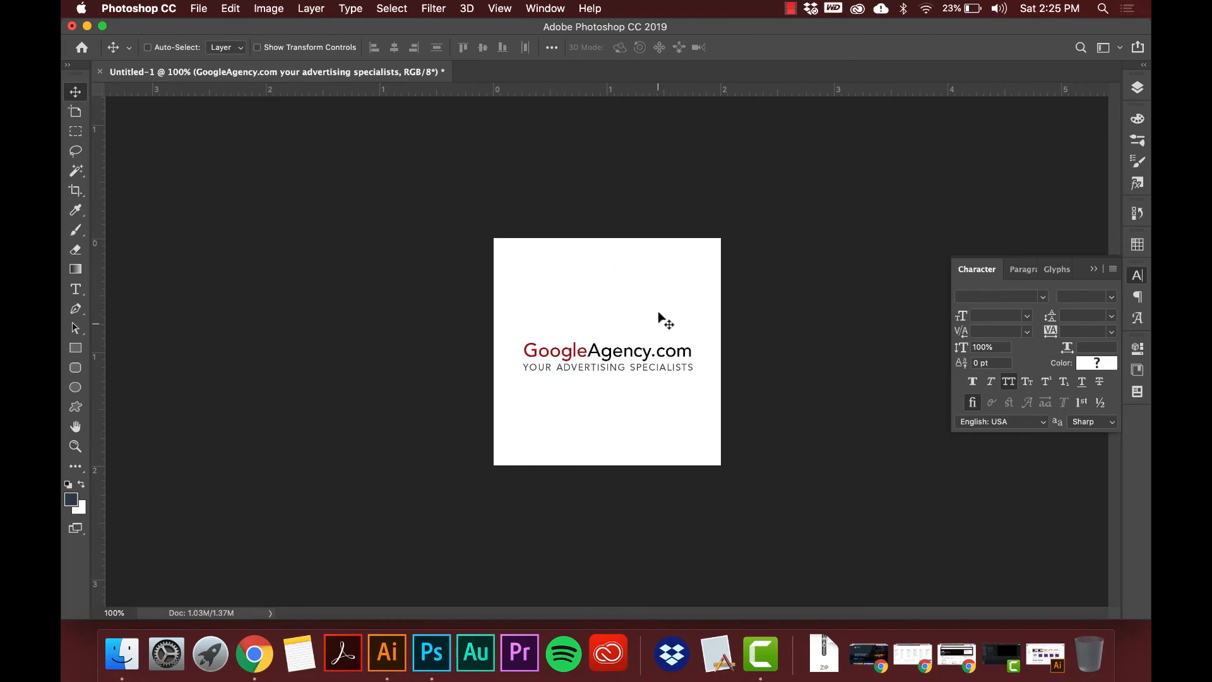
Step: Examine the additional character formatting options and the available anti-aliasing methods
{"action": "left_click", "coordinate": [1113, 269]}
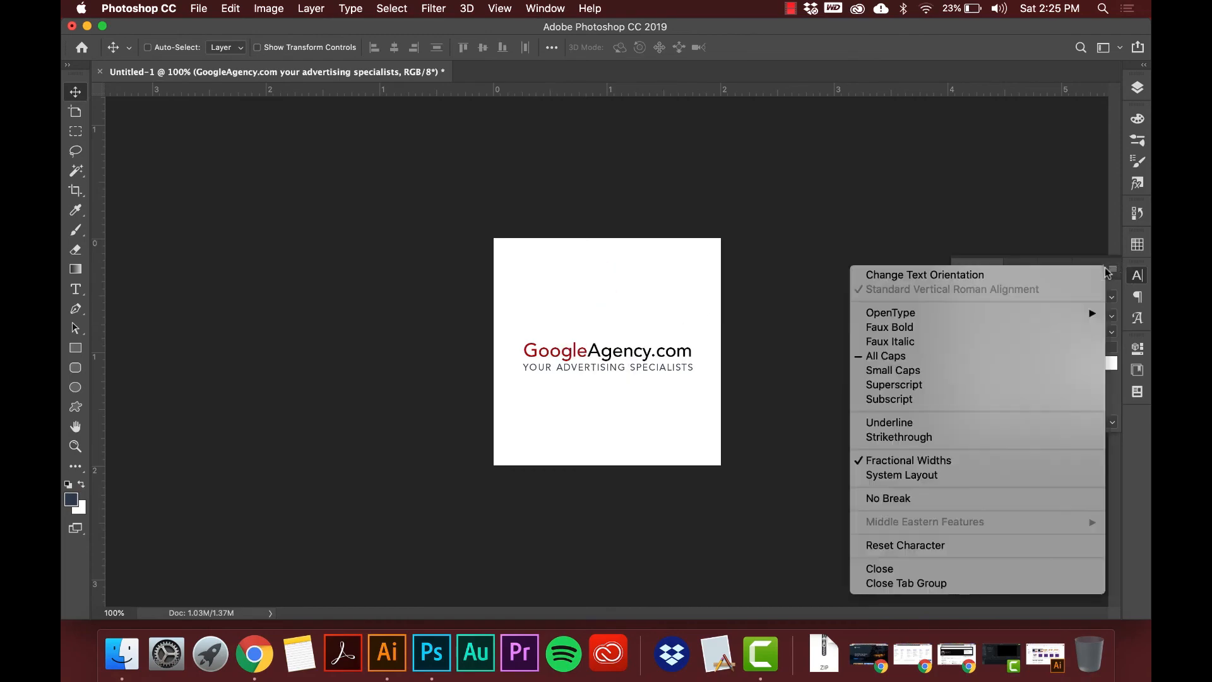
{"action": "mouse_move", "coordinate": [884, 314]}
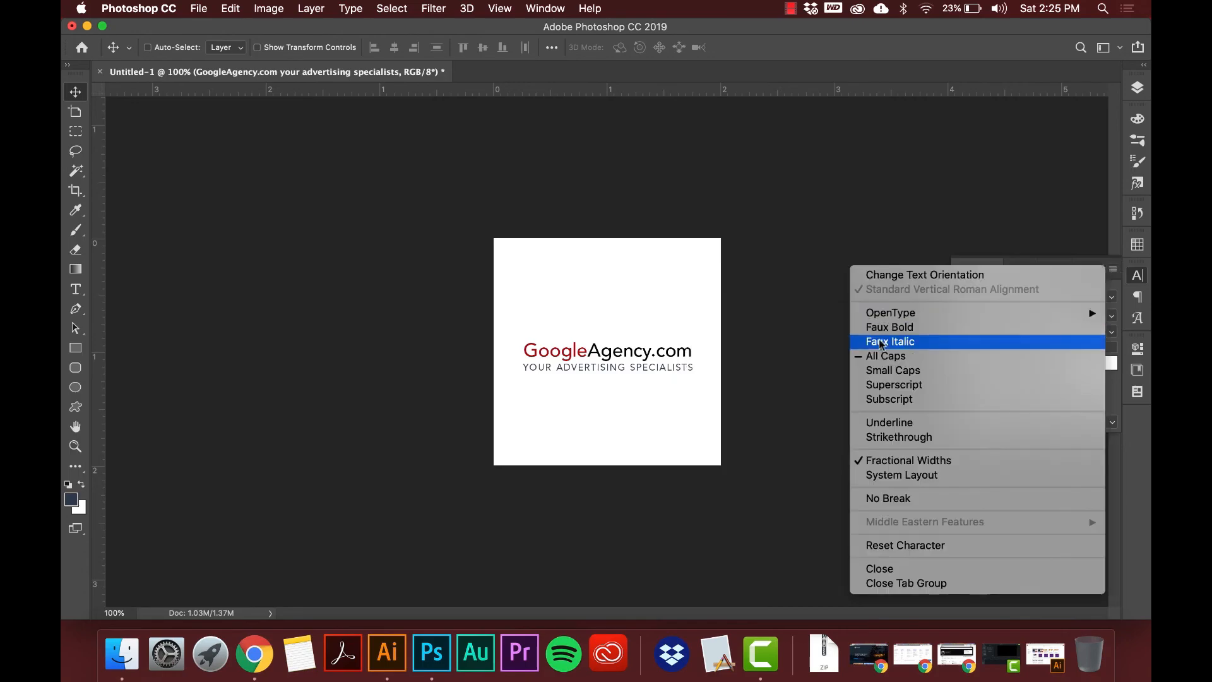
{"action": "left_click", "coordinate": [1115, 287]}
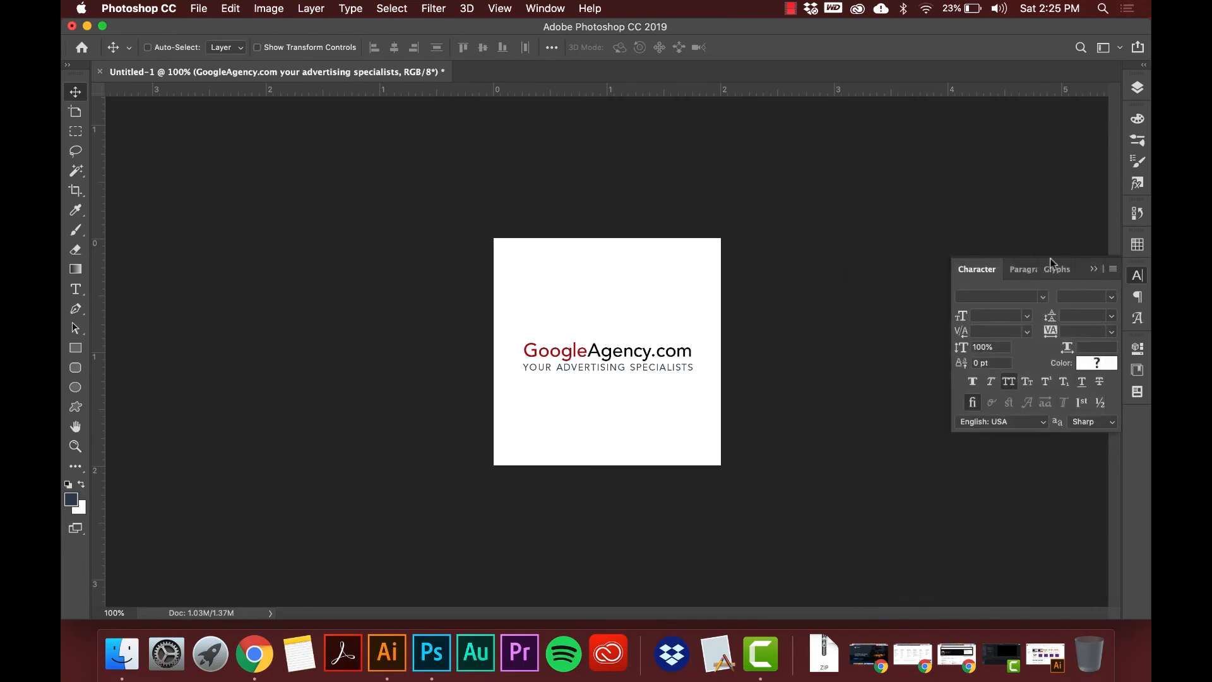
{"action": "left_click", "coordinate": [1113, 269]}
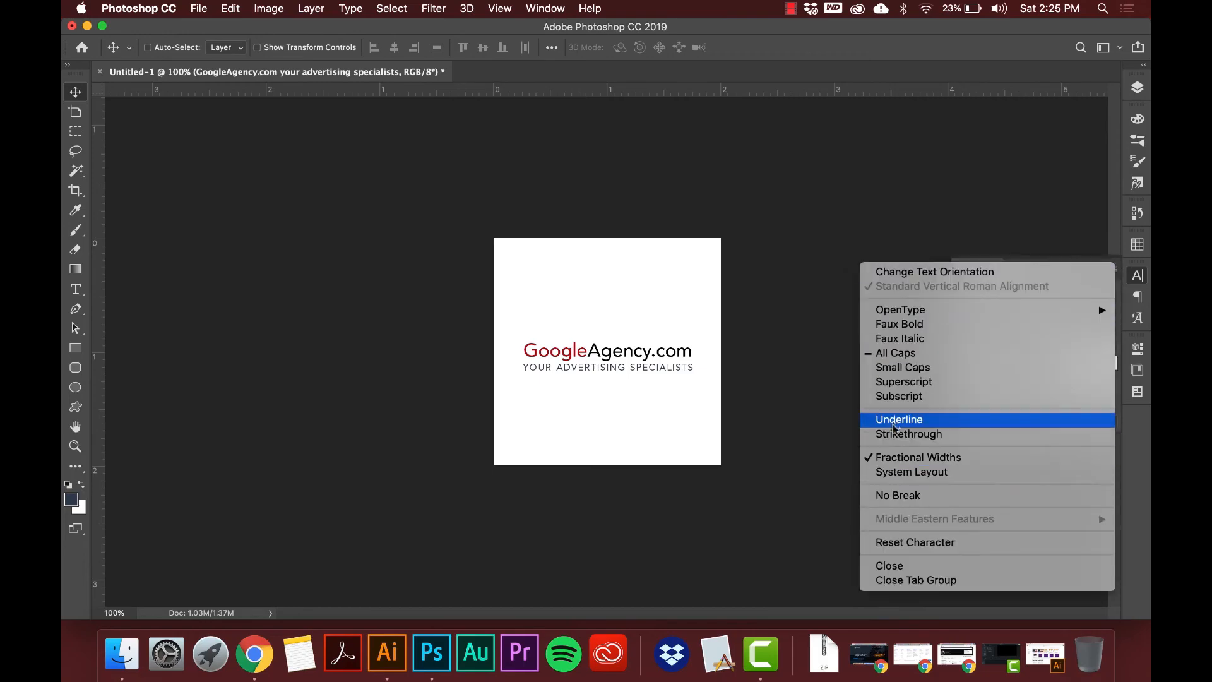
{"action": "left_click", "coordinate": [1118, 405]}
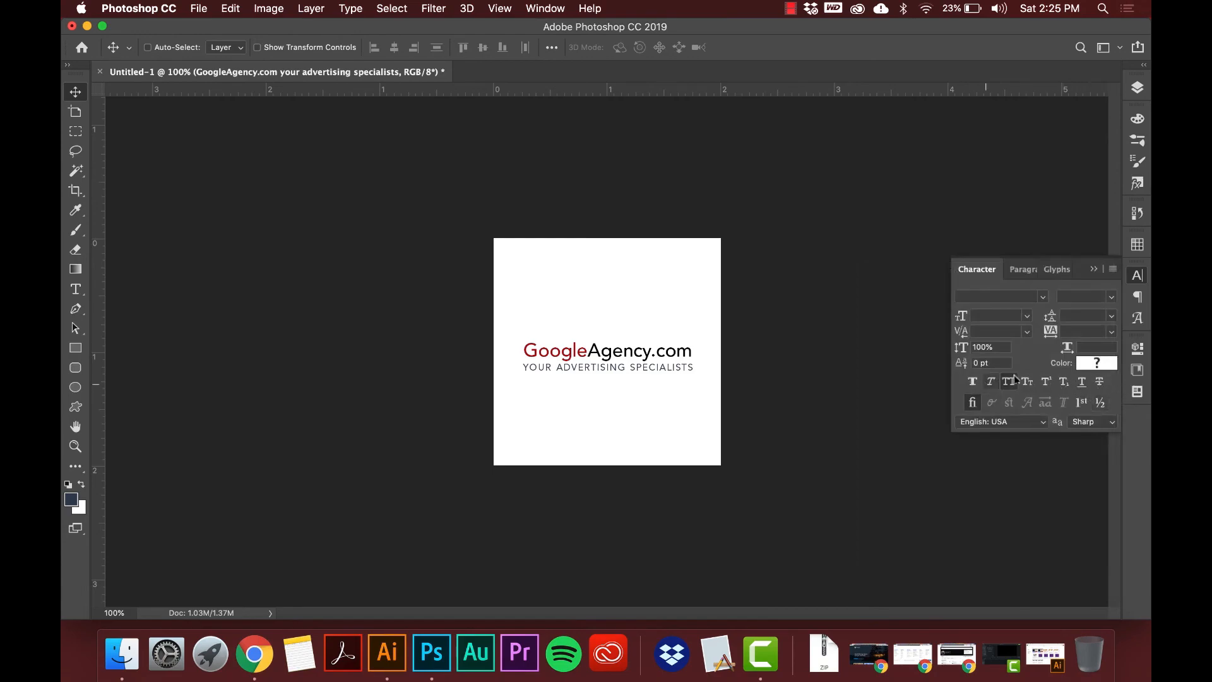
{"action": "left_click", "coordinate": [1105, 422]}
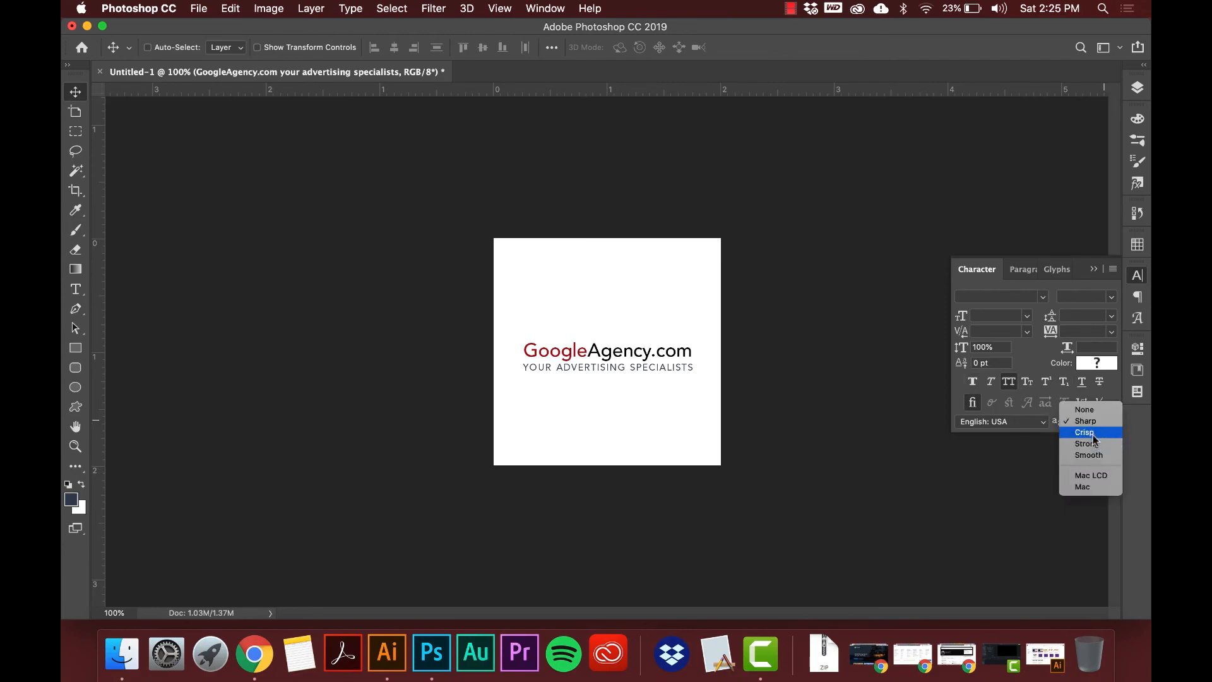
{"action": "left_click", "coordinate": [1114, 393]}
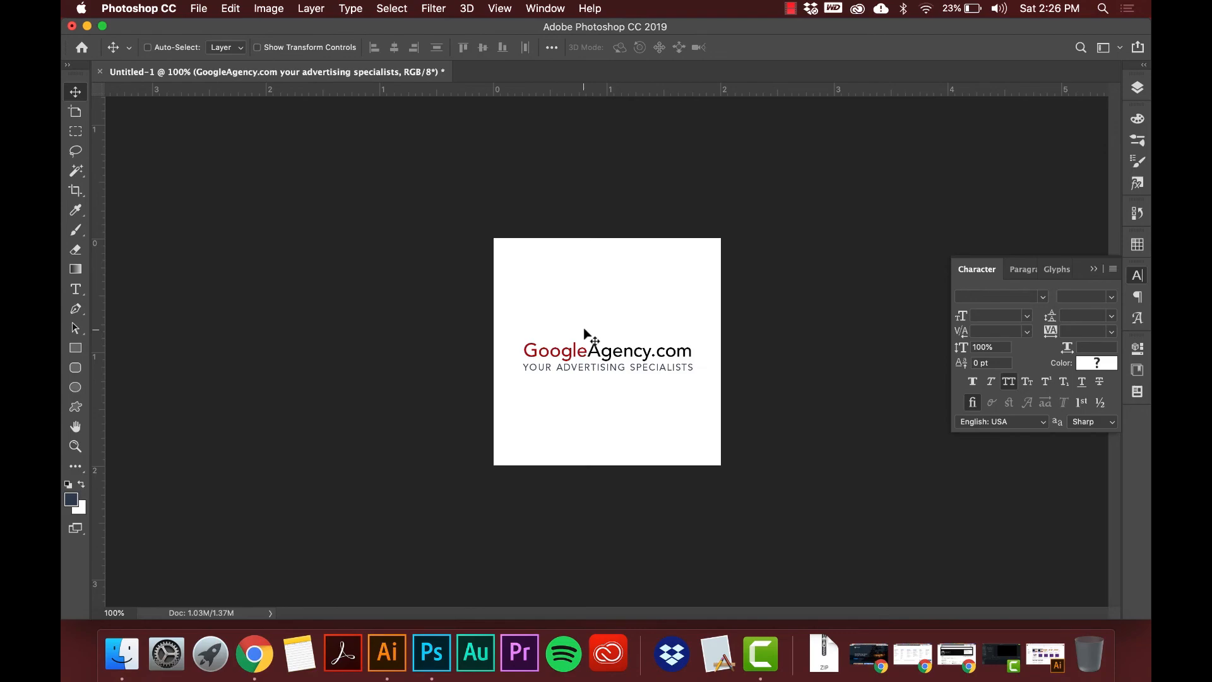
Step: Try a horizontal Arc warp with a +10% bend on the "GoogleAgency.com" text block
{"action": "key", "text": "t"}
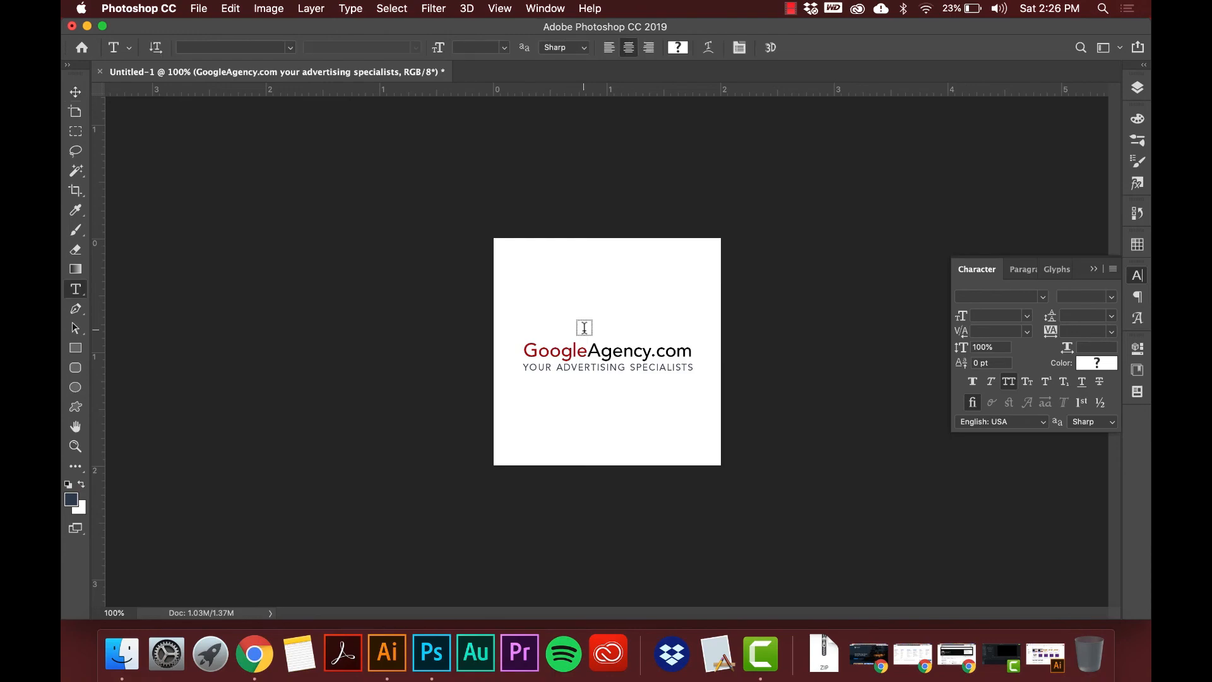
{"action": "left_click", "coordinate": [575, 351]}
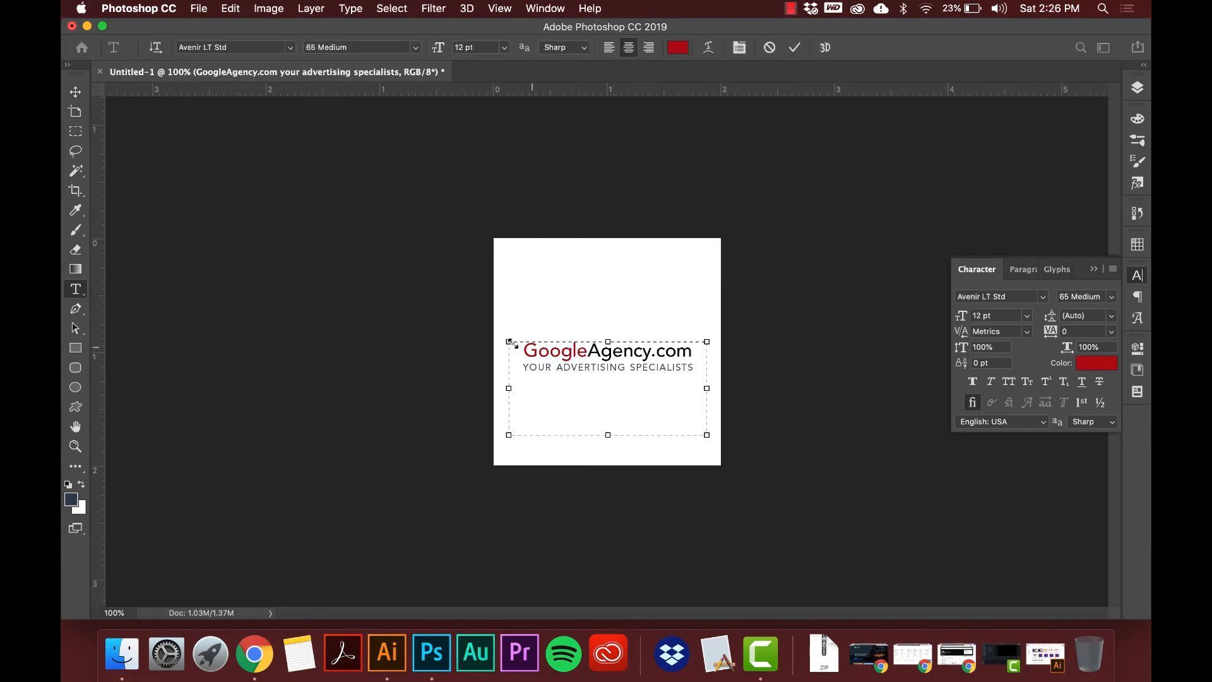
{"action": "left_click_drag", "start_coordinate": [514, 349], "coordinate": [695, 346]}
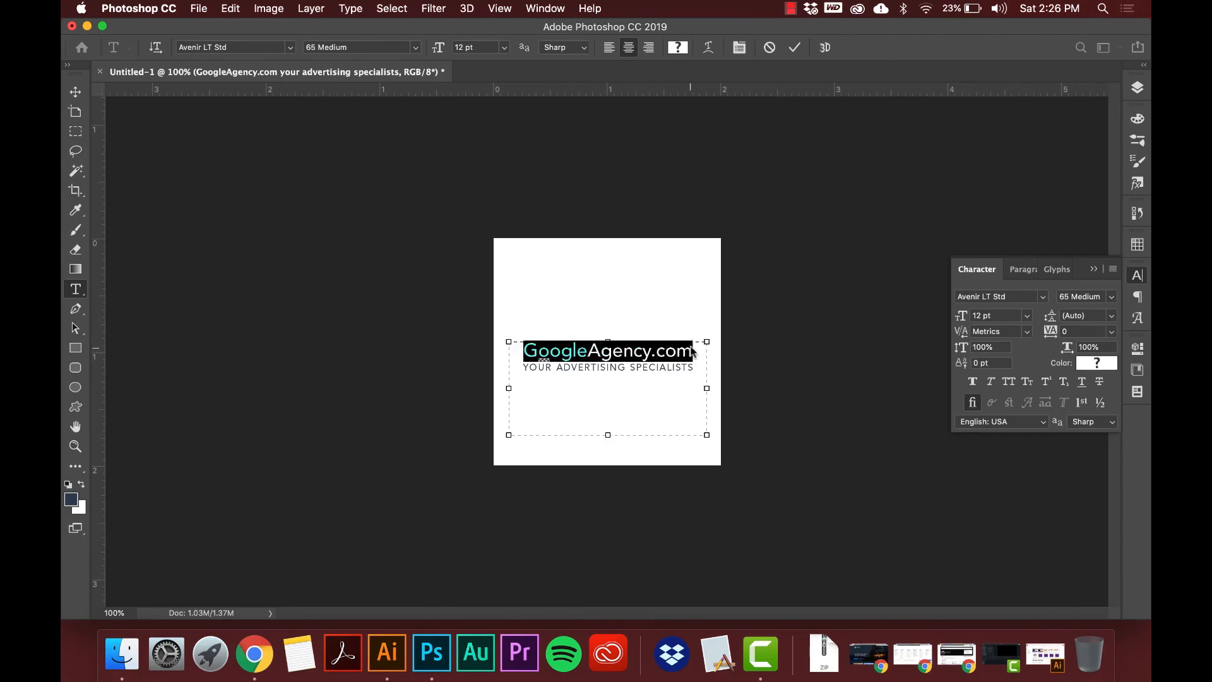
{"action": "left_click", "coordinate": [710, 48]}
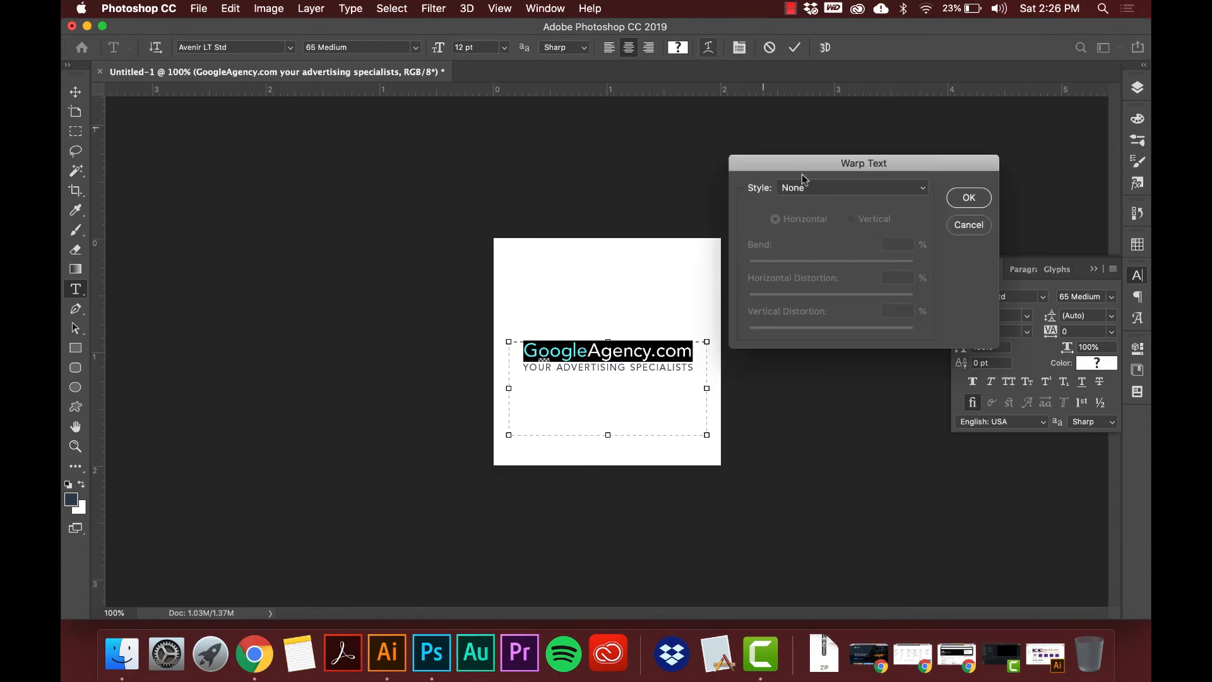
{"action": "left_click", "coordinate": [806, 188]}
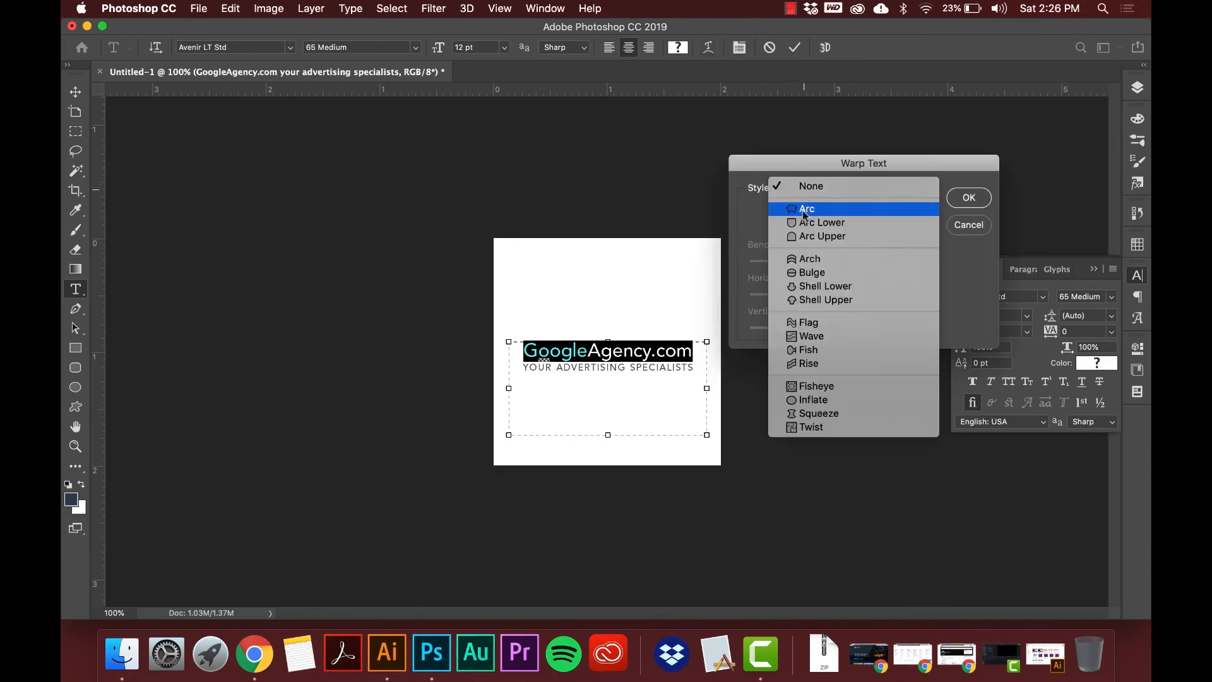
{"action": "left_click", "coordinate": [802, 210]}
{"action": "left_click_drag", "start_coordinate": [873, 263], "coordinate": [838, 265]}
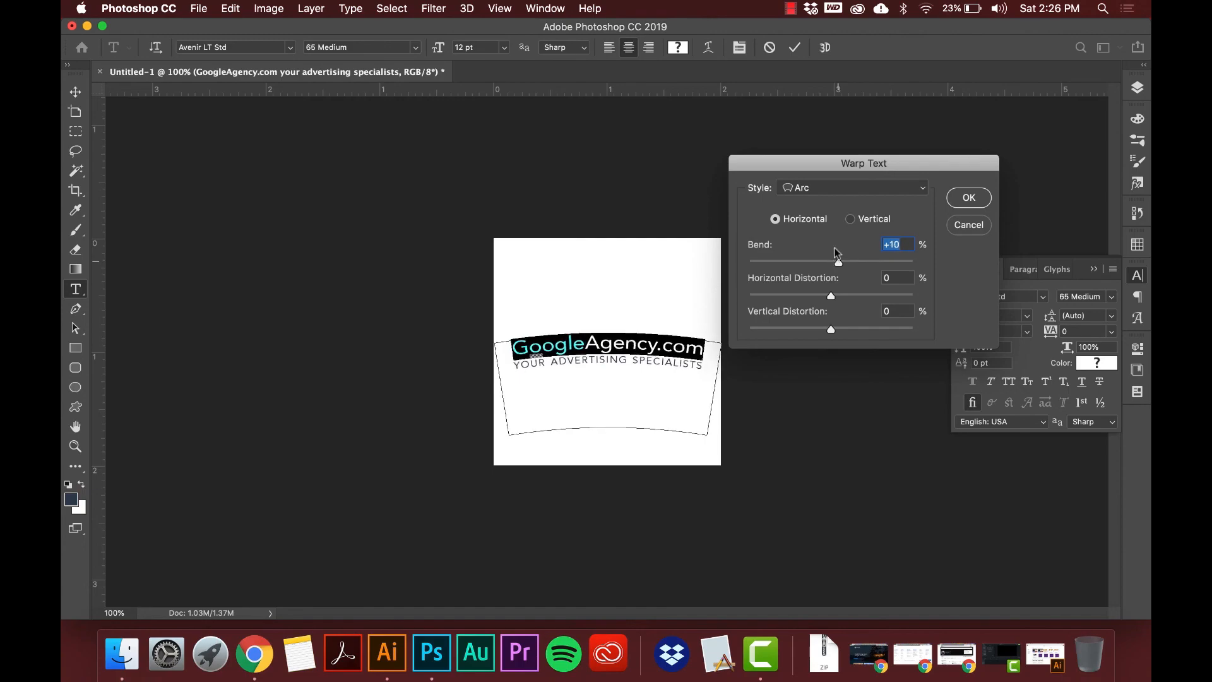
Step: Try the Arc Lower style on the text block, switch back to Arc, and cancel the warp
{"action": "left_click", "coordinate": [846, 188]}
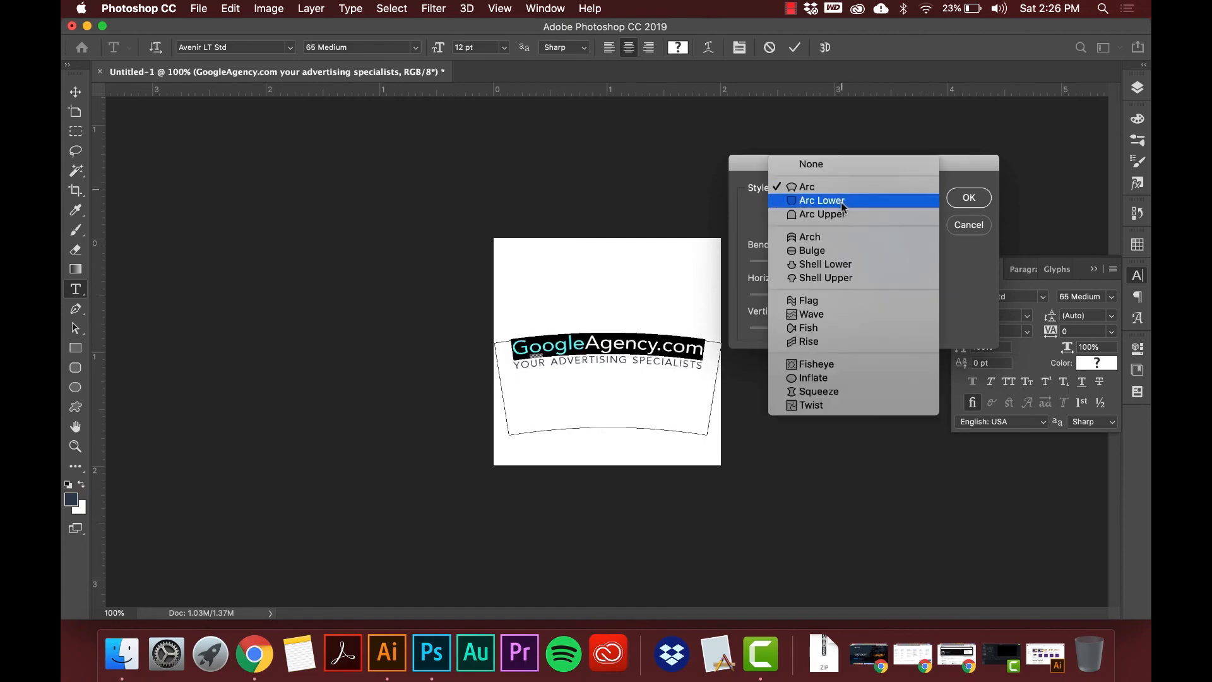
{"action": "left_click", "coordinate": [842, 204]}
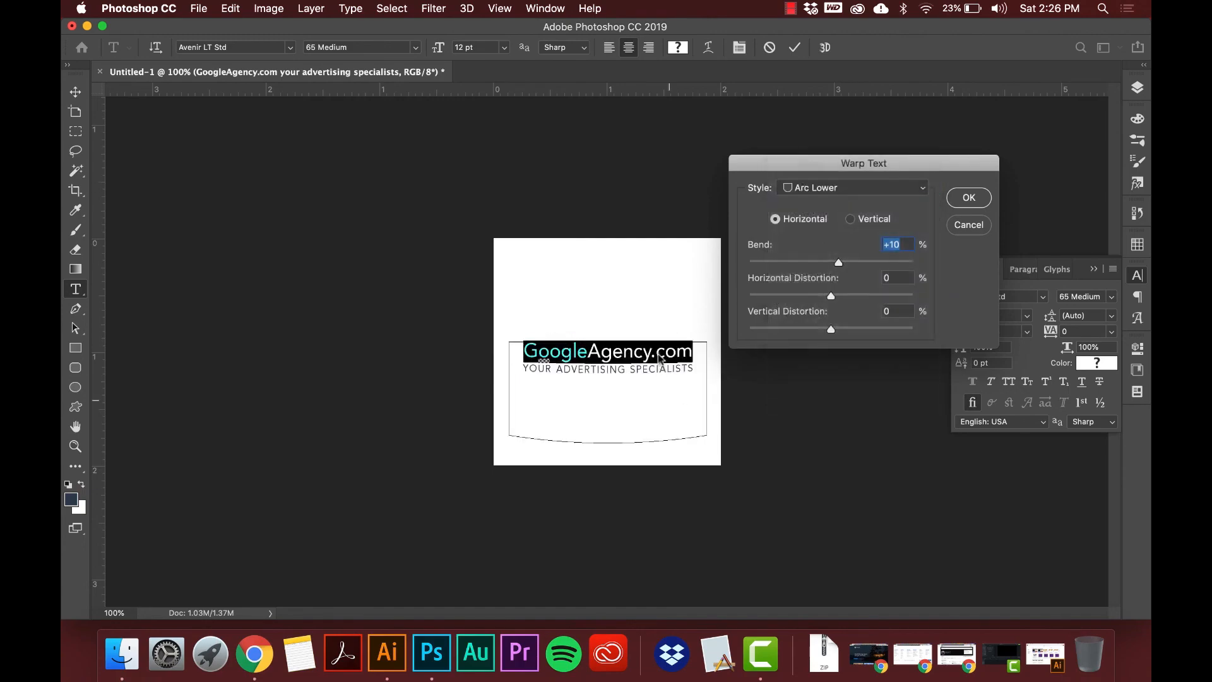
{"action": "left_click", "coordinate": [830, 190]}
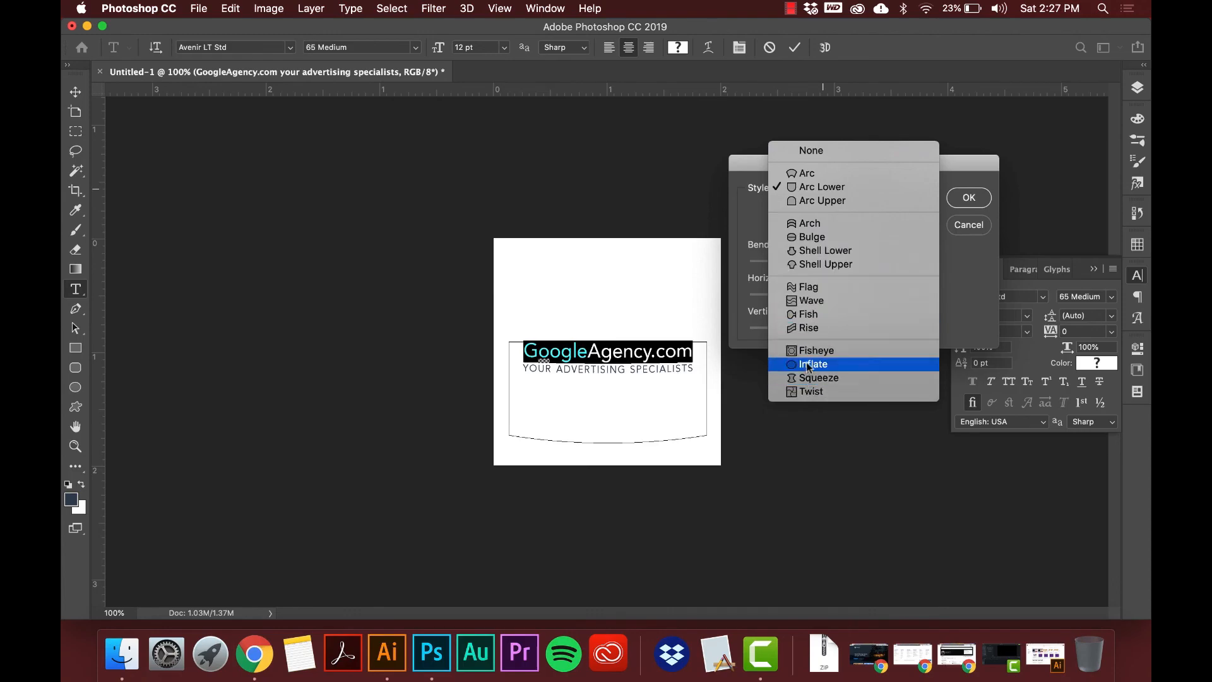
{"action": "left_click", "coordinate": [803, 172]}
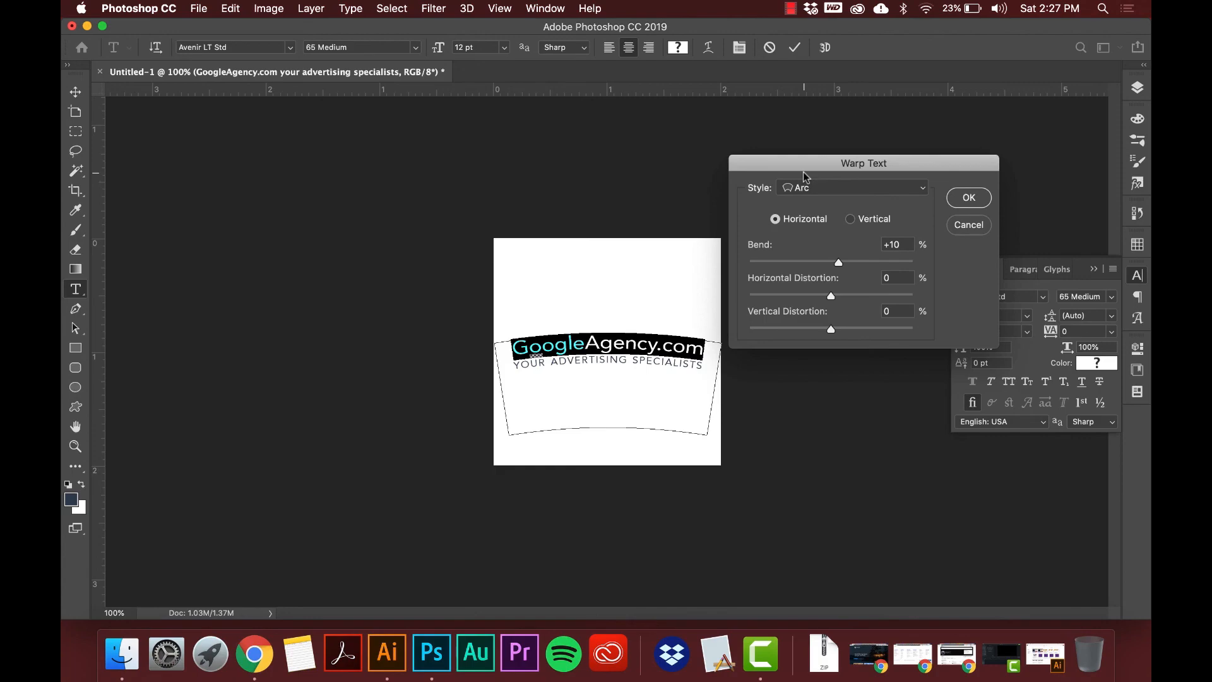
{"action": "left_click", "coordinate": [970, 229]}
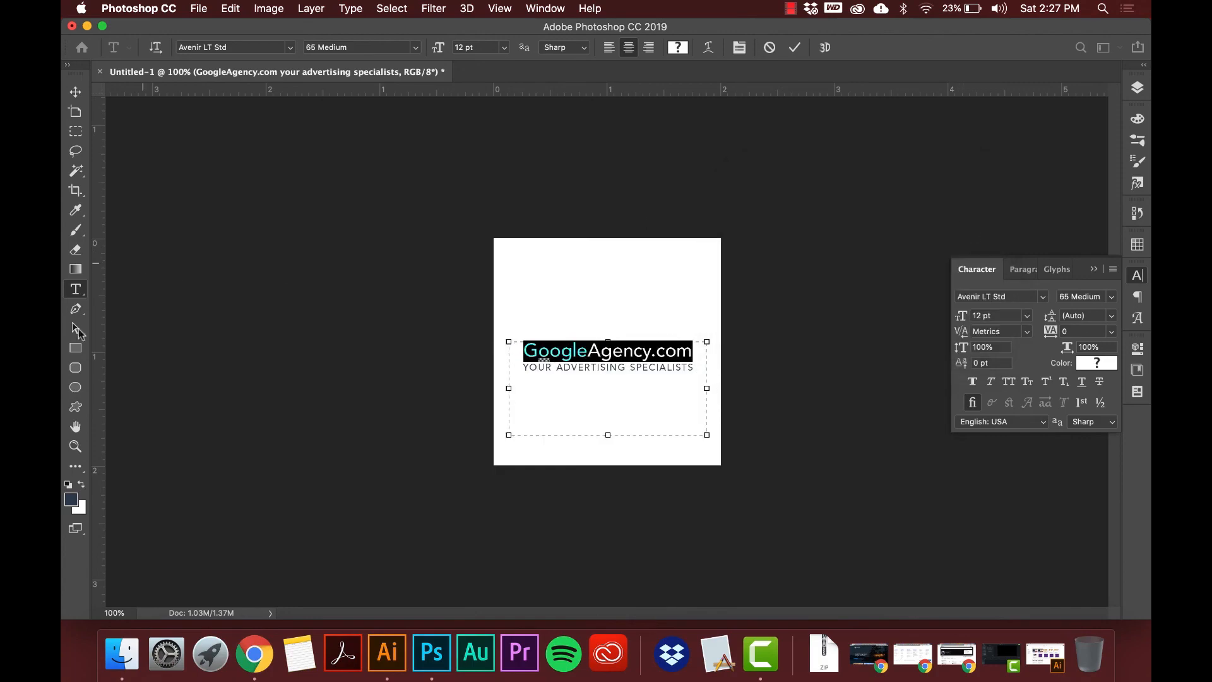
Step: Draw a circular path about 457 px in diameter around the logo text with the Ellipse tool in Path mode
{"action": "left_click", "coordinate": [79, 387]}
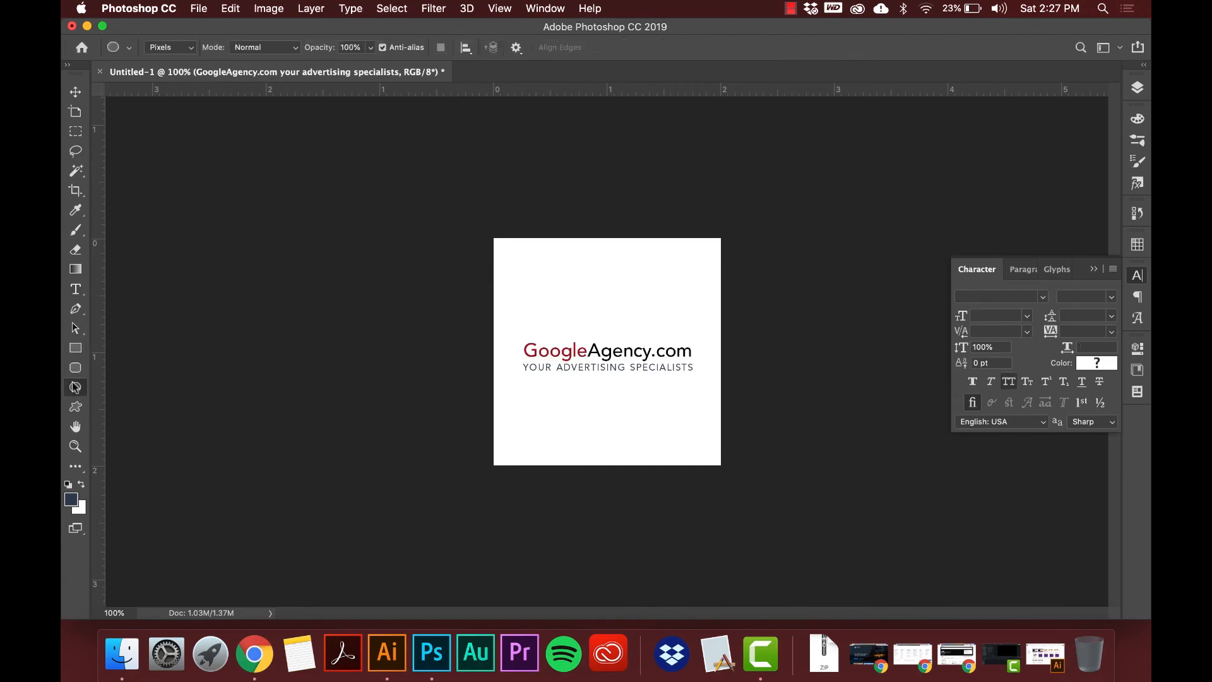
{"action": "left_click", "coordinate": [170, 48]}
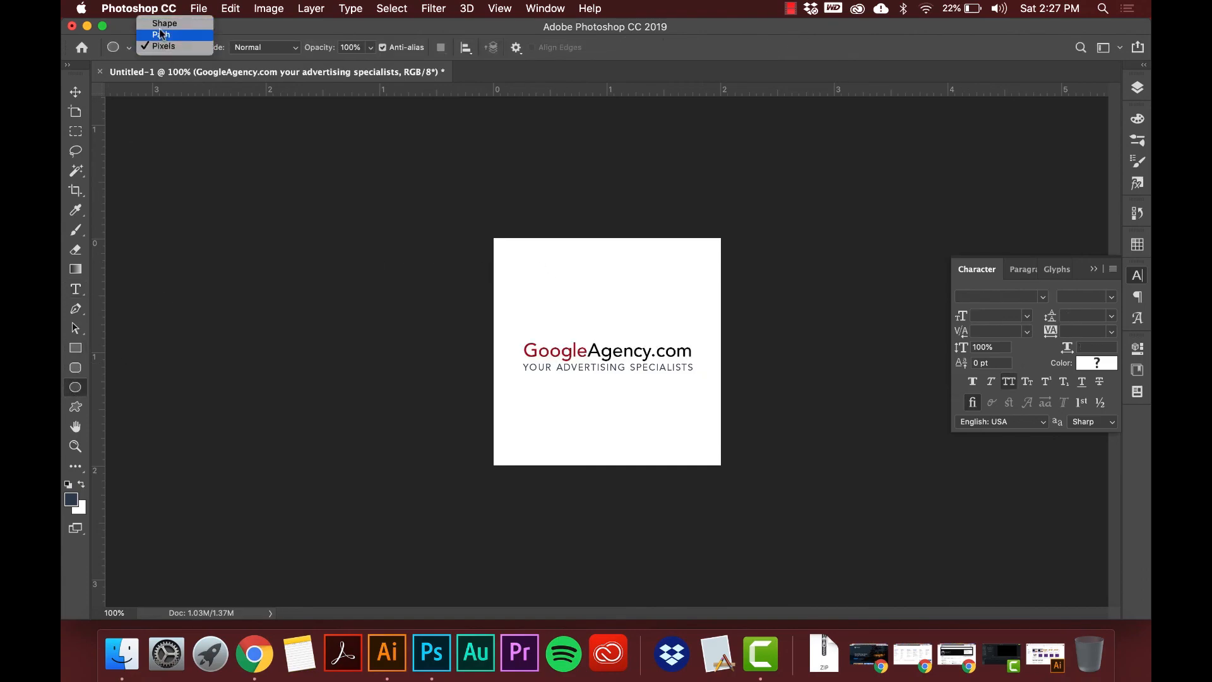
{"action": "key", "text": "Return"}
{"action": "left_click_drag", "start_coordinate": [520, 283], "coordinate": [693, 471]}
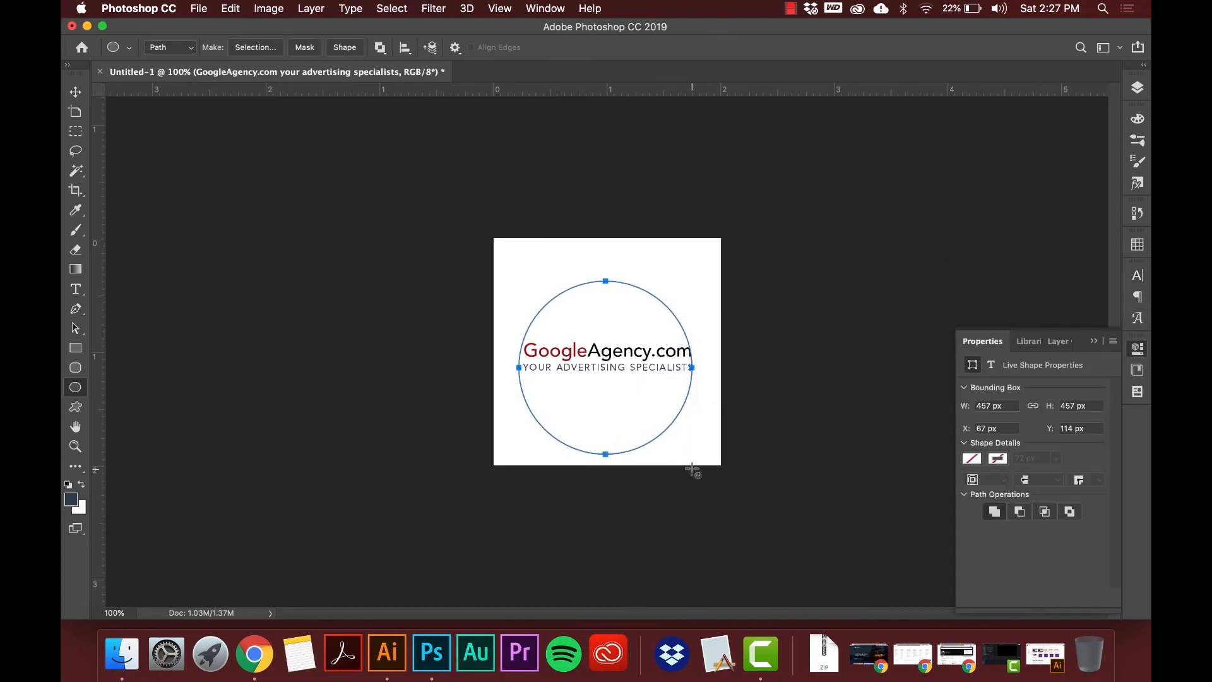
Step: Add a new layer above the logo text and shift the circular path slightly upward to center it around the text
{"action": "key", "text": "v"}
{"action": "left_click", "coordinate": [1138, 87]}
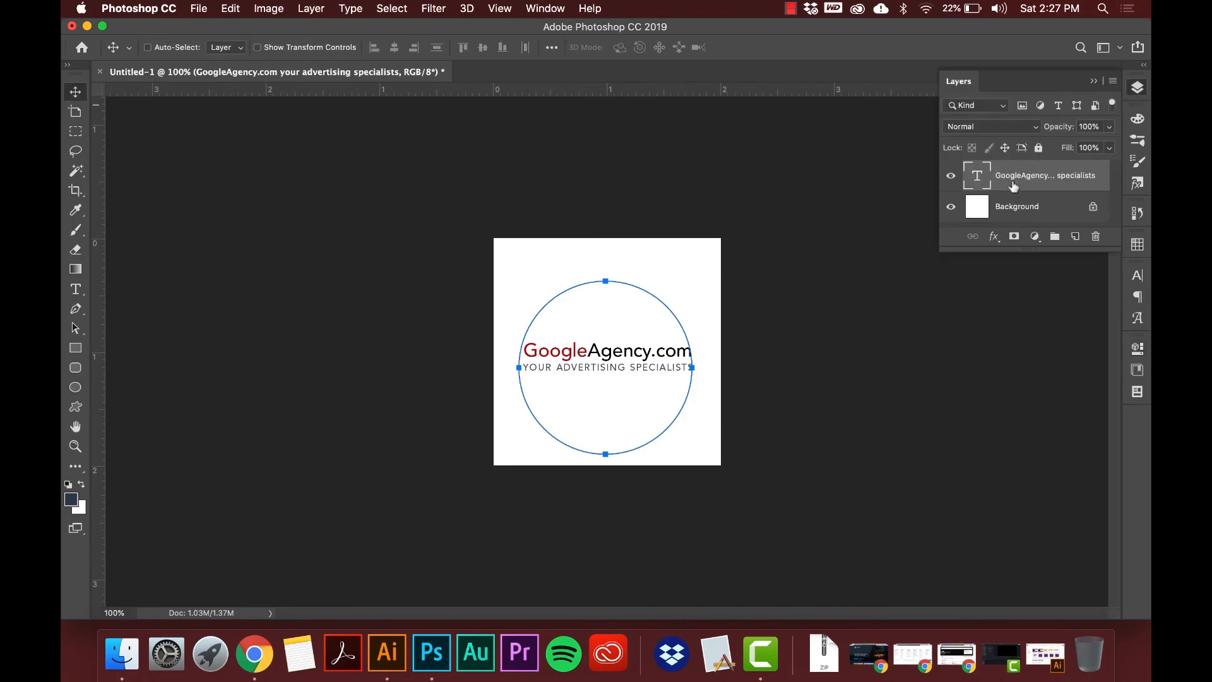
{"action": "left_click", "coordinate": [1075, 236]}
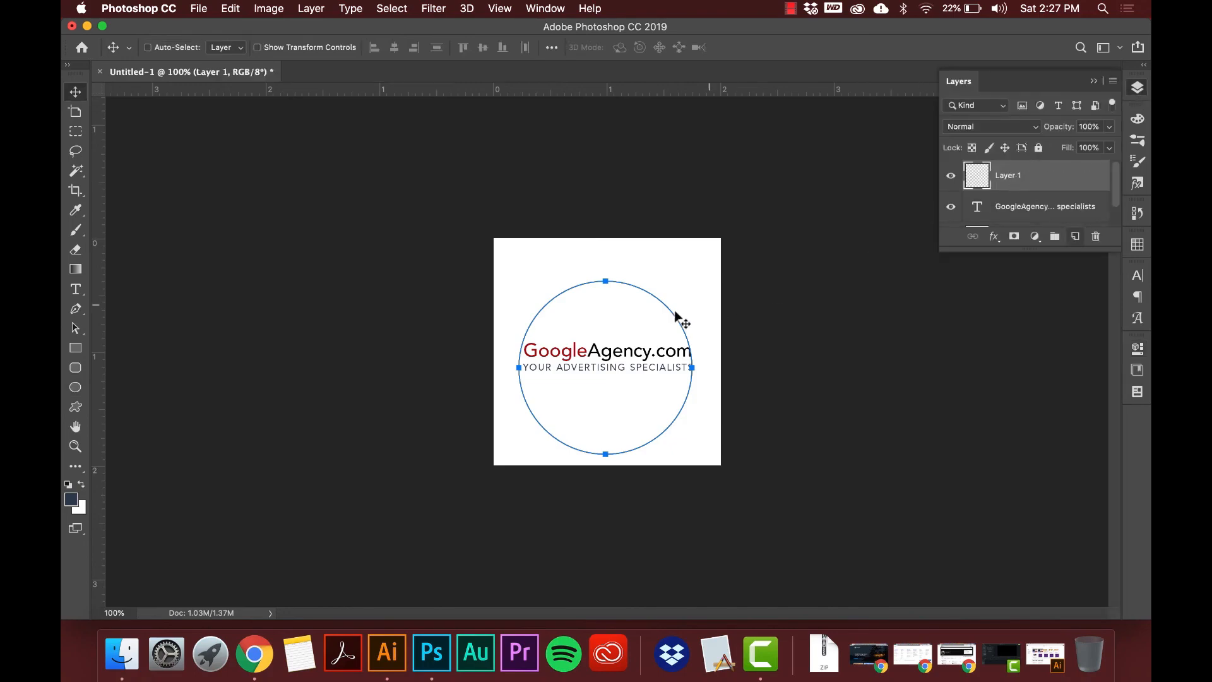
{"action": "left_click", "coordinate": [75, 388]}
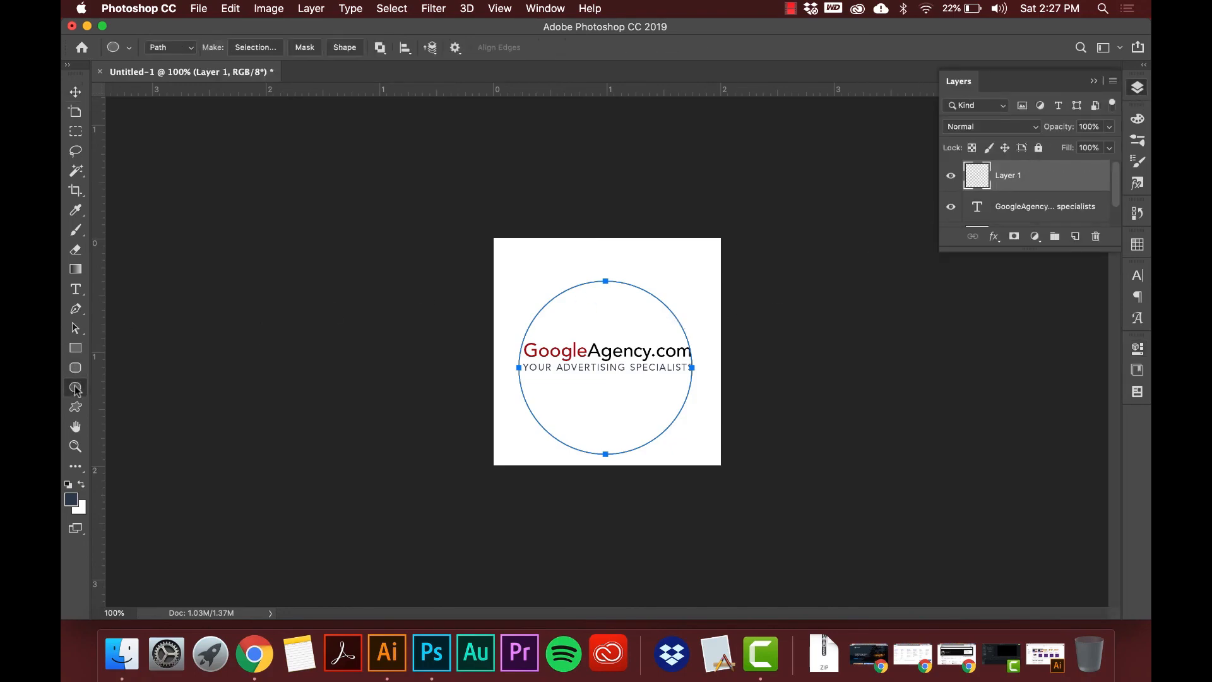
{"action": "left_click_drag", "start_coordinate": [566, 301], "coordinate": [568, 284]}
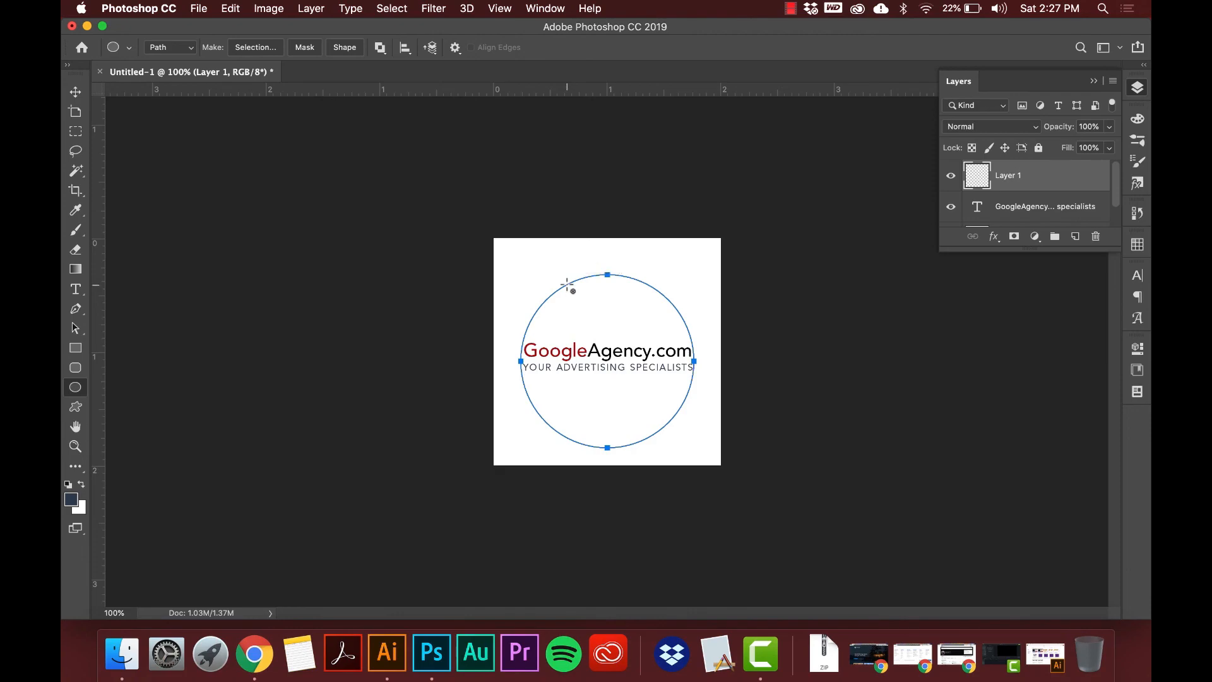
Step: Add the text "google advertising certified partner" along the circular path, starting from its top
{"action": "key", "text": "t"}
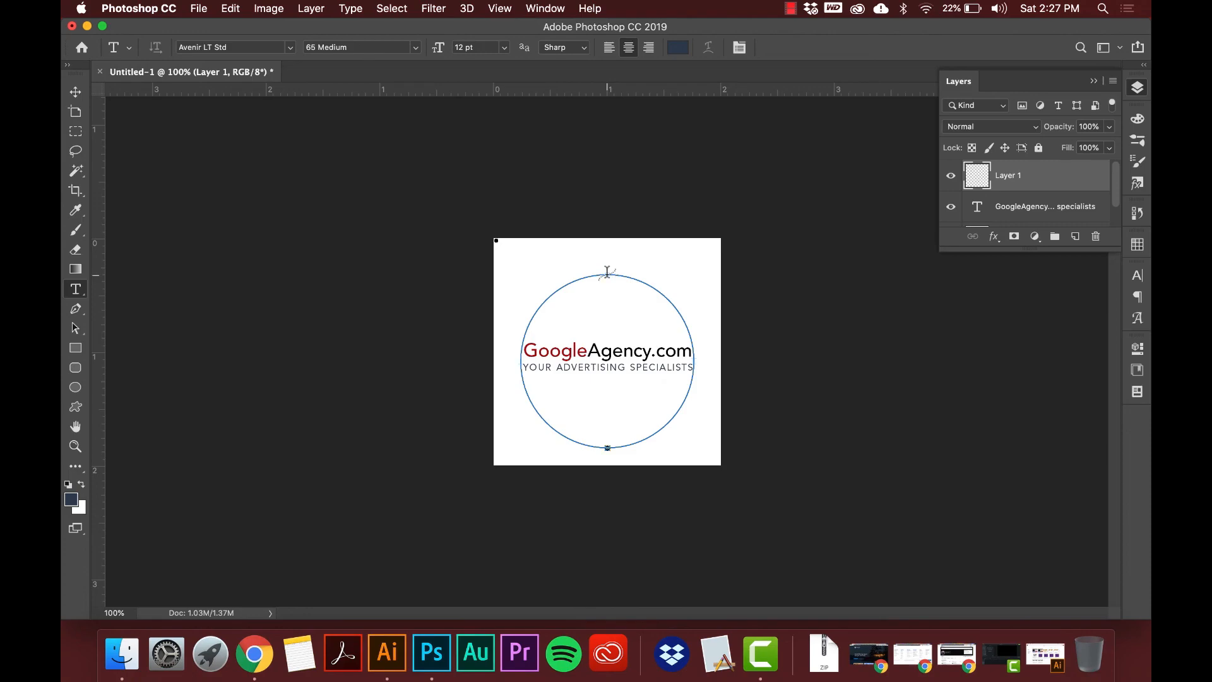
{"action": "left_click", "coordinate": [607, 272]}
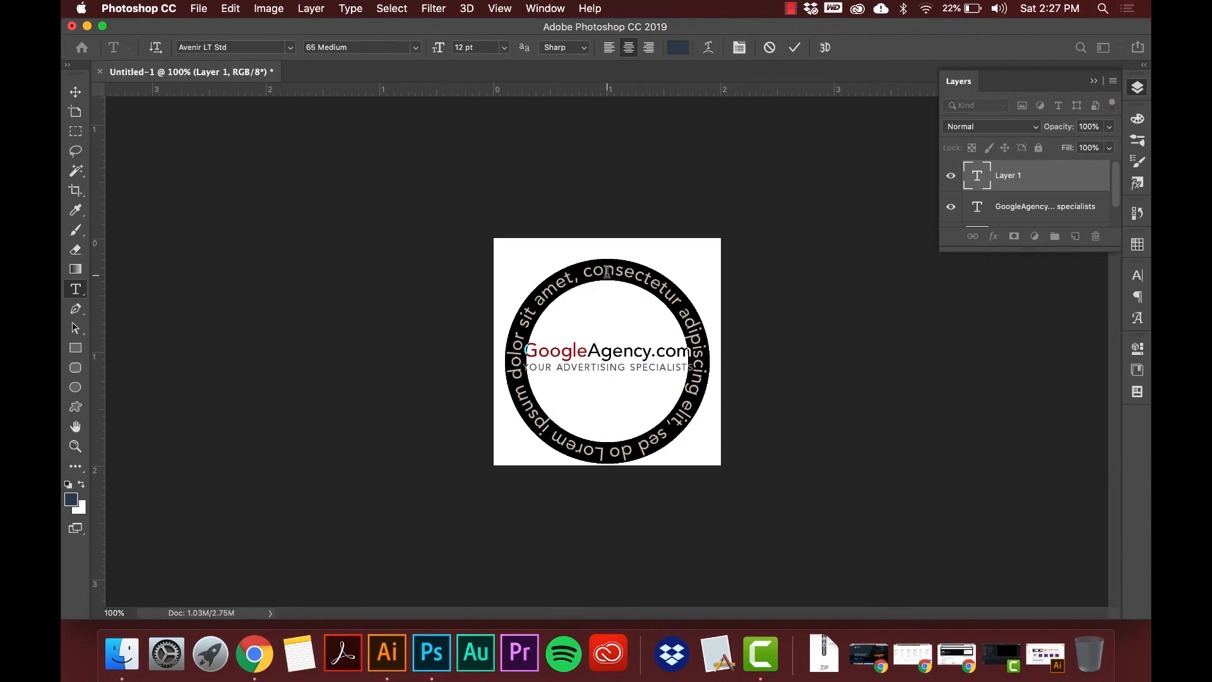
{"action": "type", "text": "goo"}
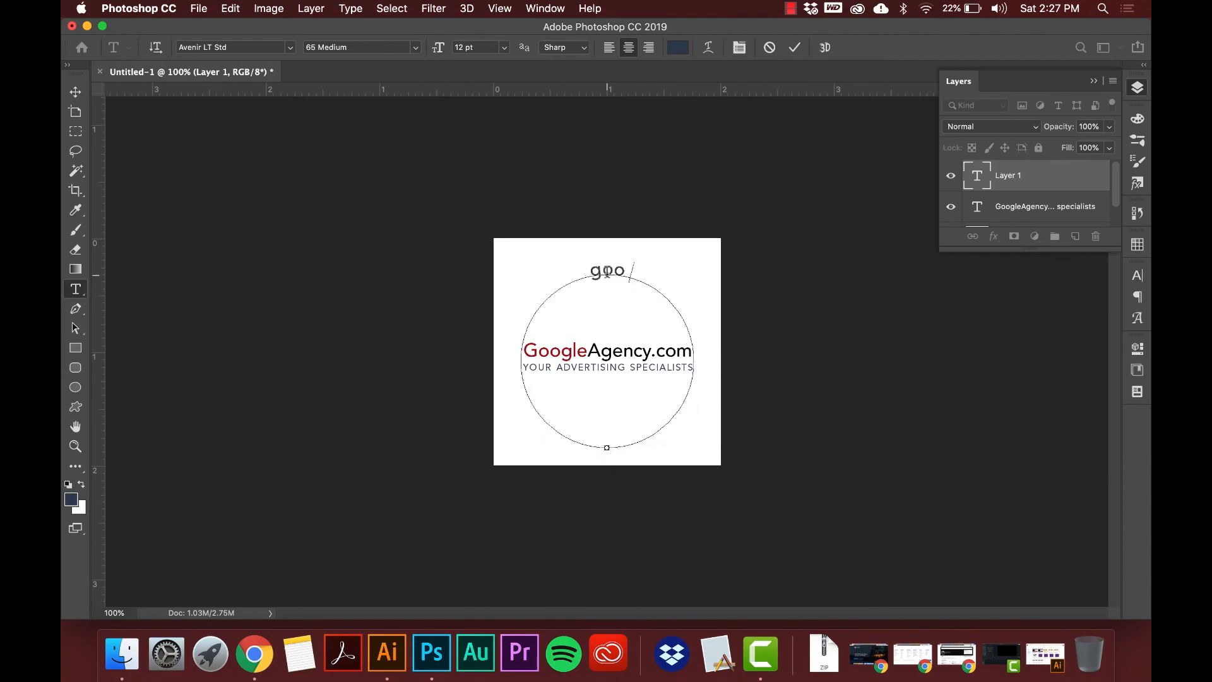
{"action": "type", "text": "gle advertising"}
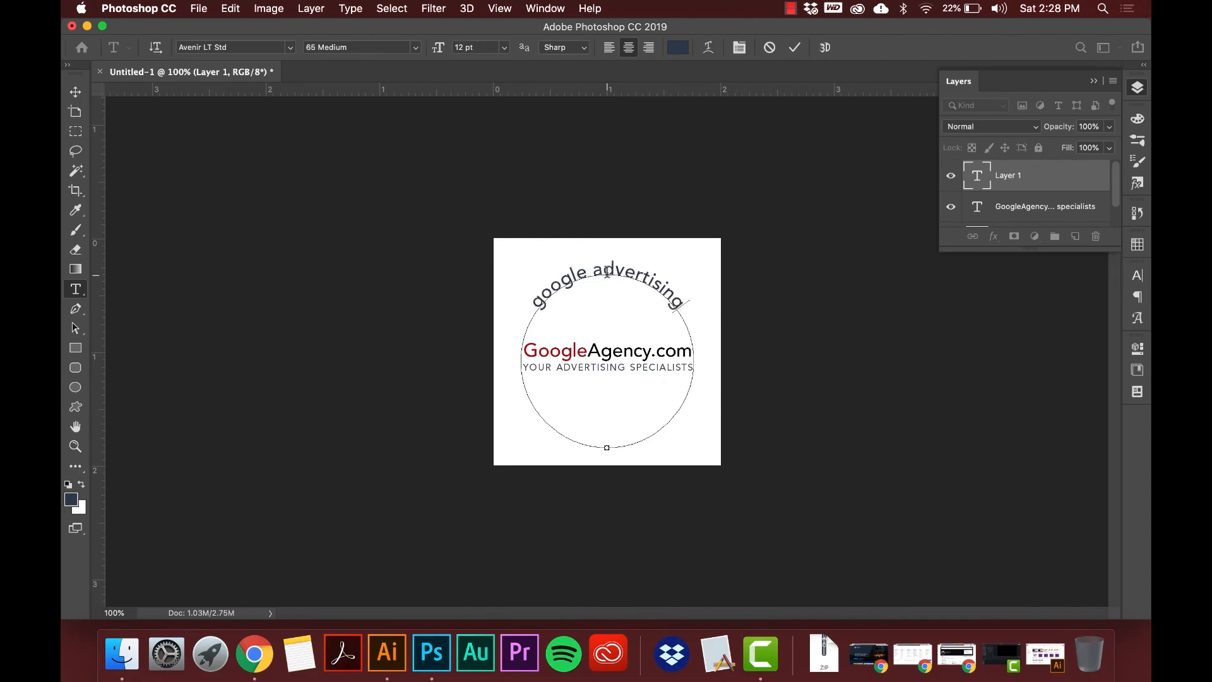
{"action": "type", "text": " c"}
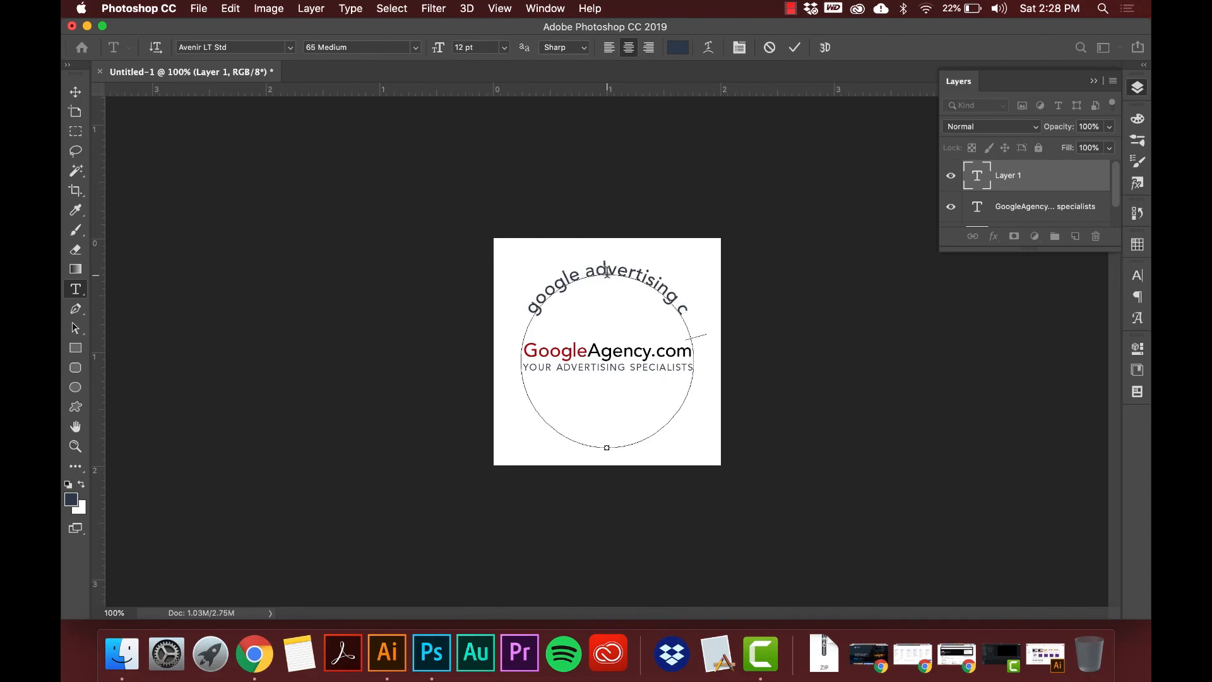
{"action": "type", "text": "ertified partner"}
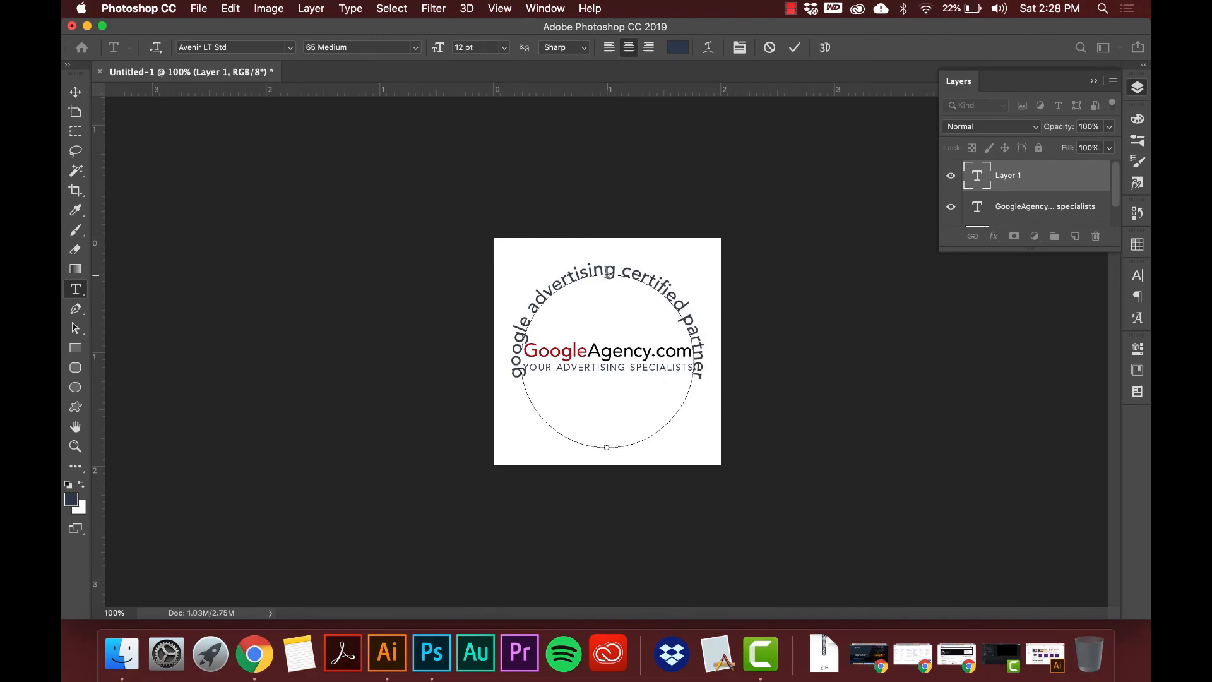
Step: Select all of the circular text and adjust its font size to 6 pt
{"action": "key", "text": "super+a"}
{"action": "left_click", "coordinate": [473, 48]}
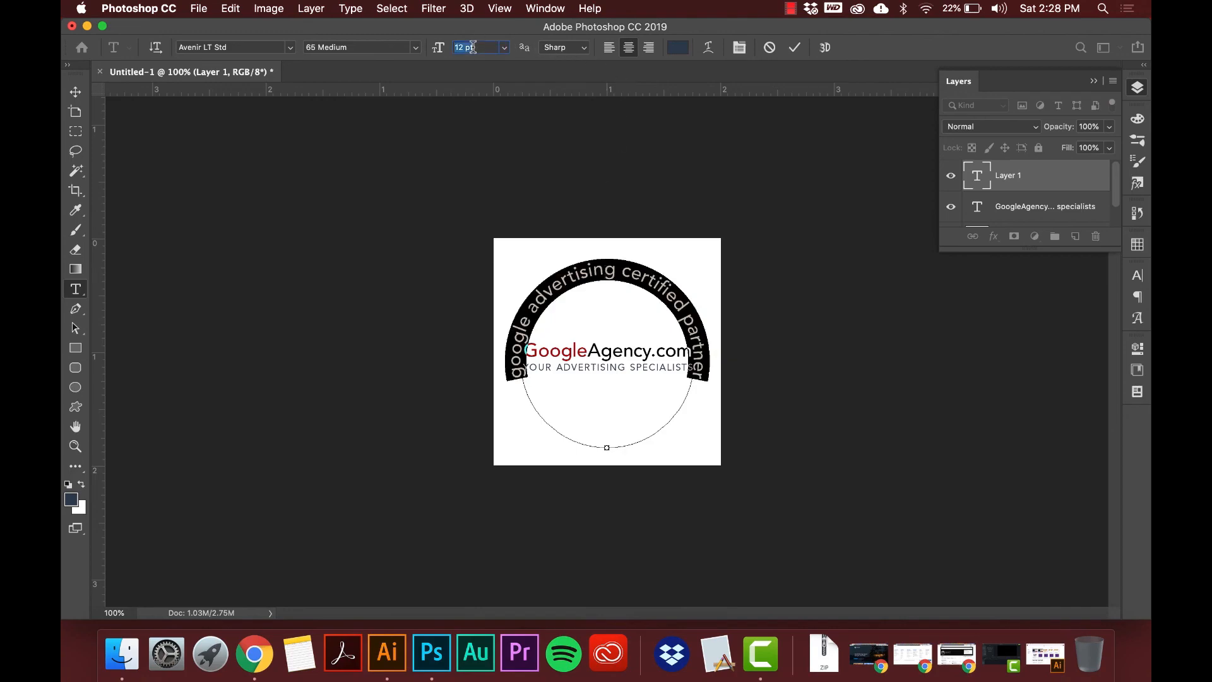
{"action": "key", "text": "Up"}
{"action": "key", "text": "Up"}
{"action": "key", "text": "Up"}
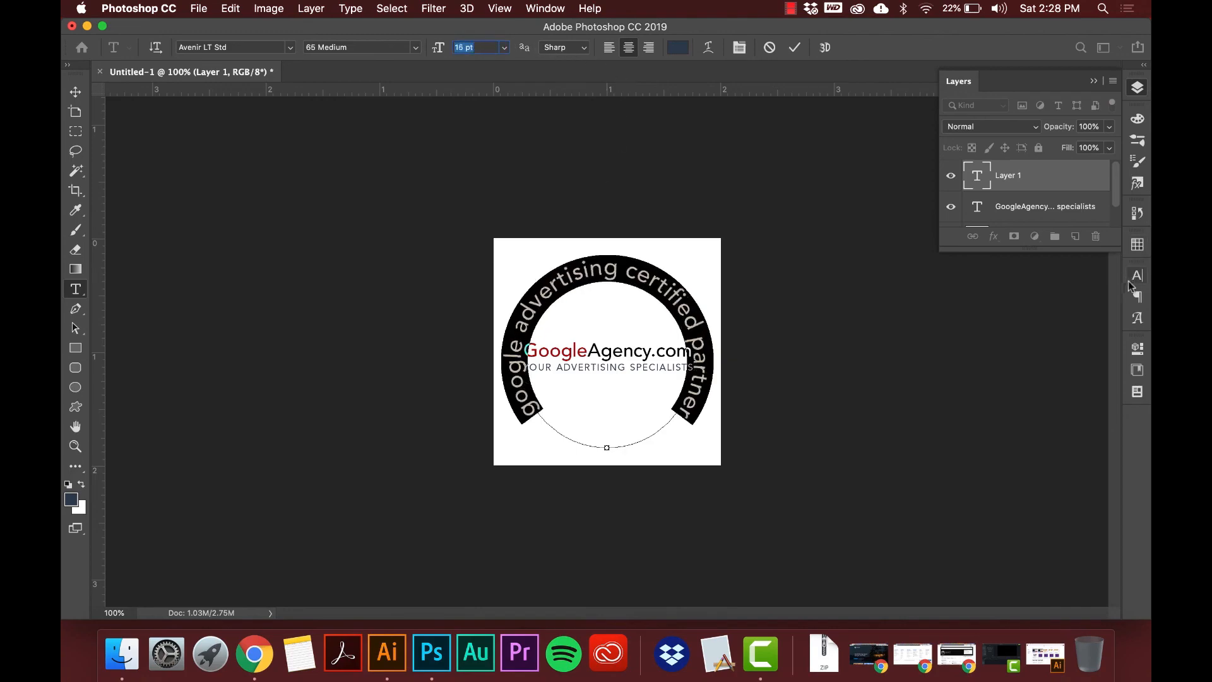
{"action": "left_click", "coordinate": [1131, 277]}
{"action": "left_click", "coordinate": [1001, 314]}
{"action": "key", "text": "Up"}
{"action": "key", "text": "Up"}
{"action": "key", "text": "Up"}
{"action": "key", "text": "Up"}
{"action": "key", "text": "Down"}
{"action": "key", "text": "Down"}
{"action": "key", "text": "Down"}
{"action": "key", "text": "Down"}
{"action": "key", "text": "Down"}
{"action": "key", "text": "Down"}
{"action": "key", "text": "Down"}
{"action": "key", "text": "Down"}
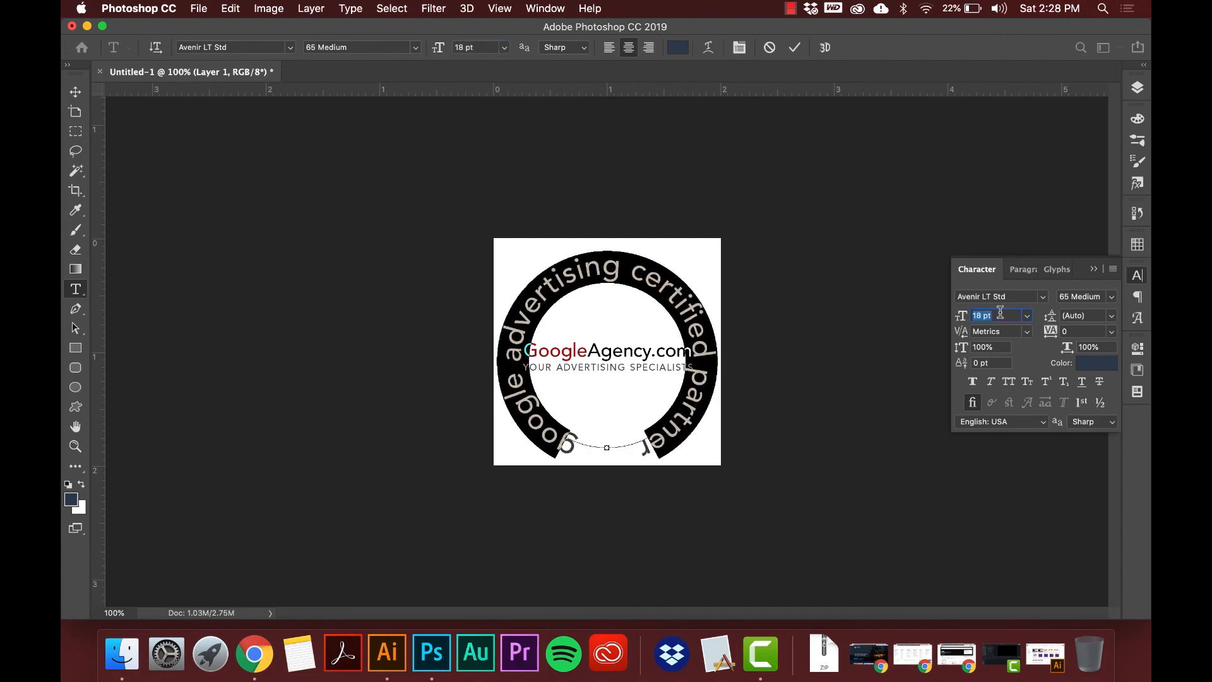
{"action": "key", "text": "Down"}
{"action": "key", "text": "Down"}
{"action": "key", "text": "Down"}
{"action": "key", "text": "Down"}
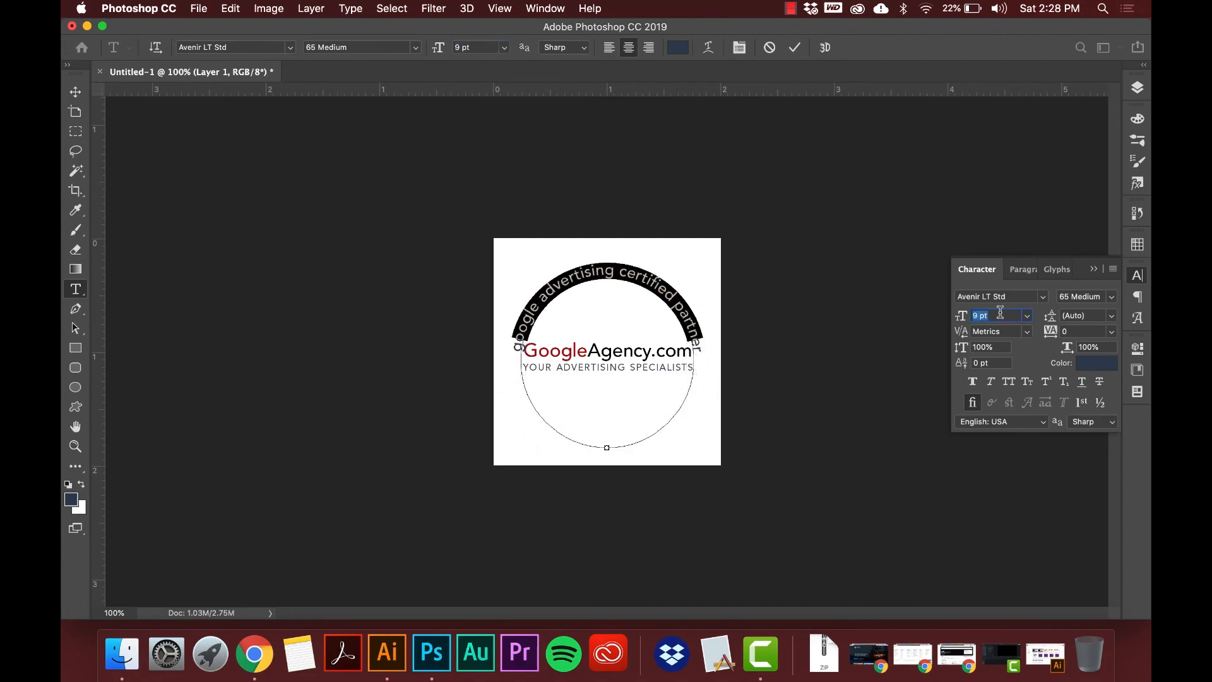
{"action": "key", "text": "Down"}
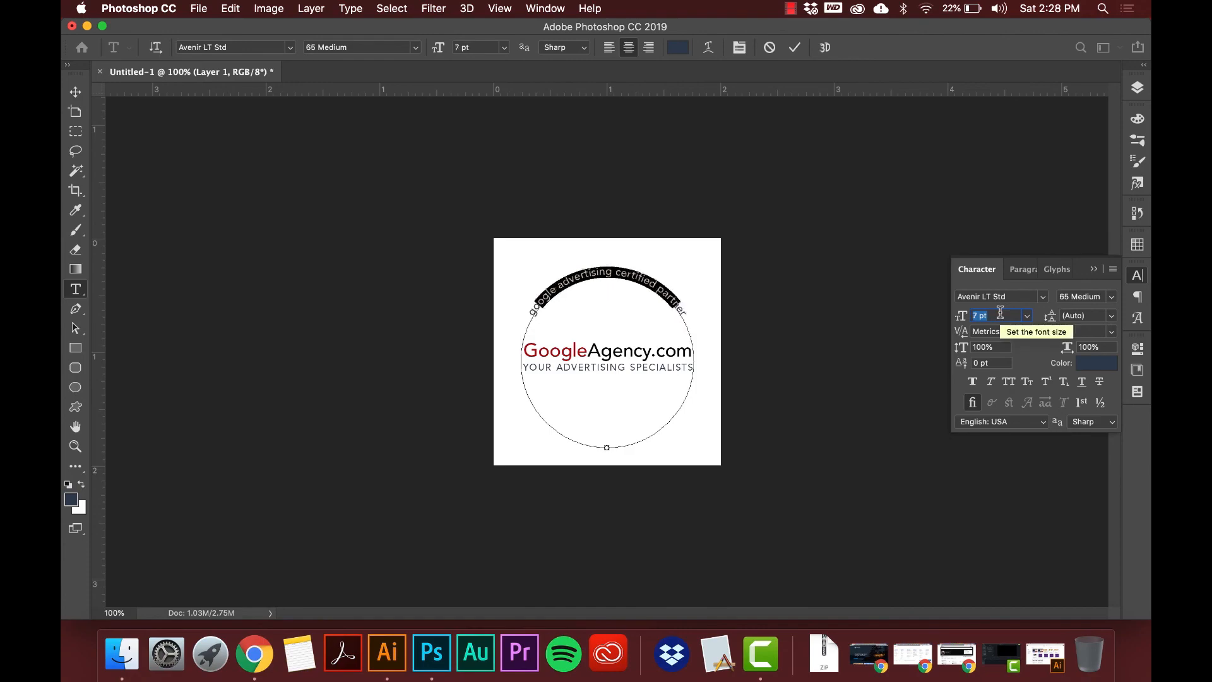
Step: Try tracking values of 200 and 400 on the circular text
{"action": "left_click", "coordinate": [1111, 335]}
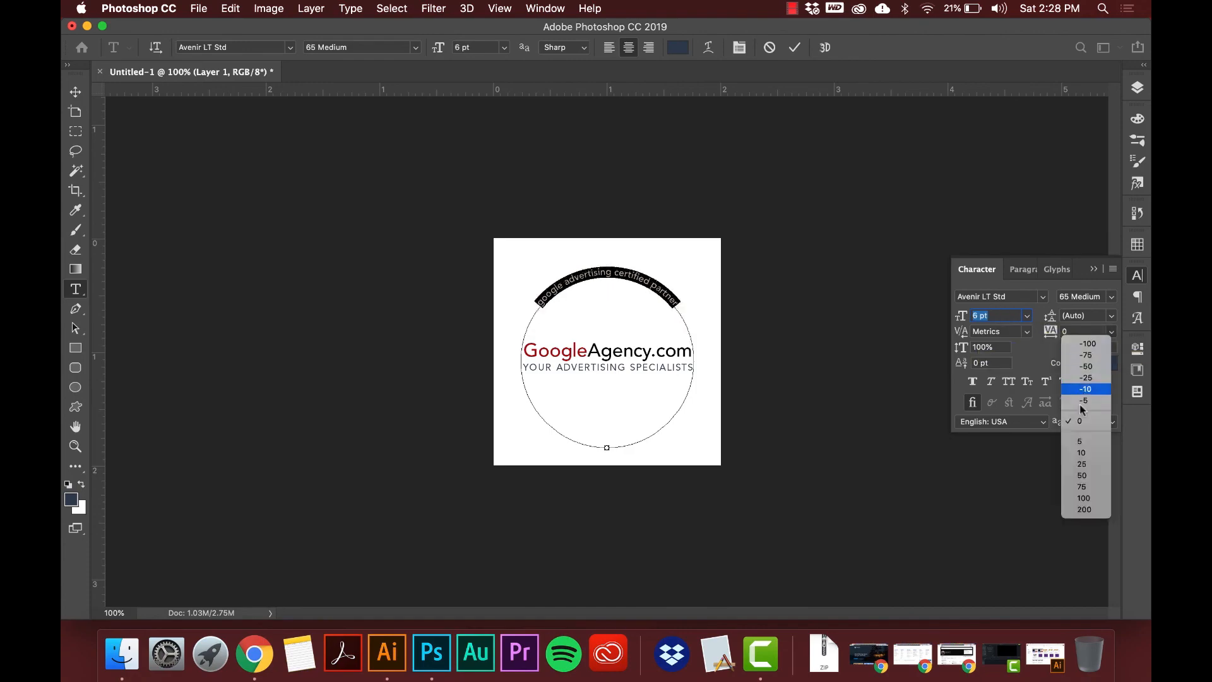
{"action": "left_click", "coordinate": [1067, 514]}
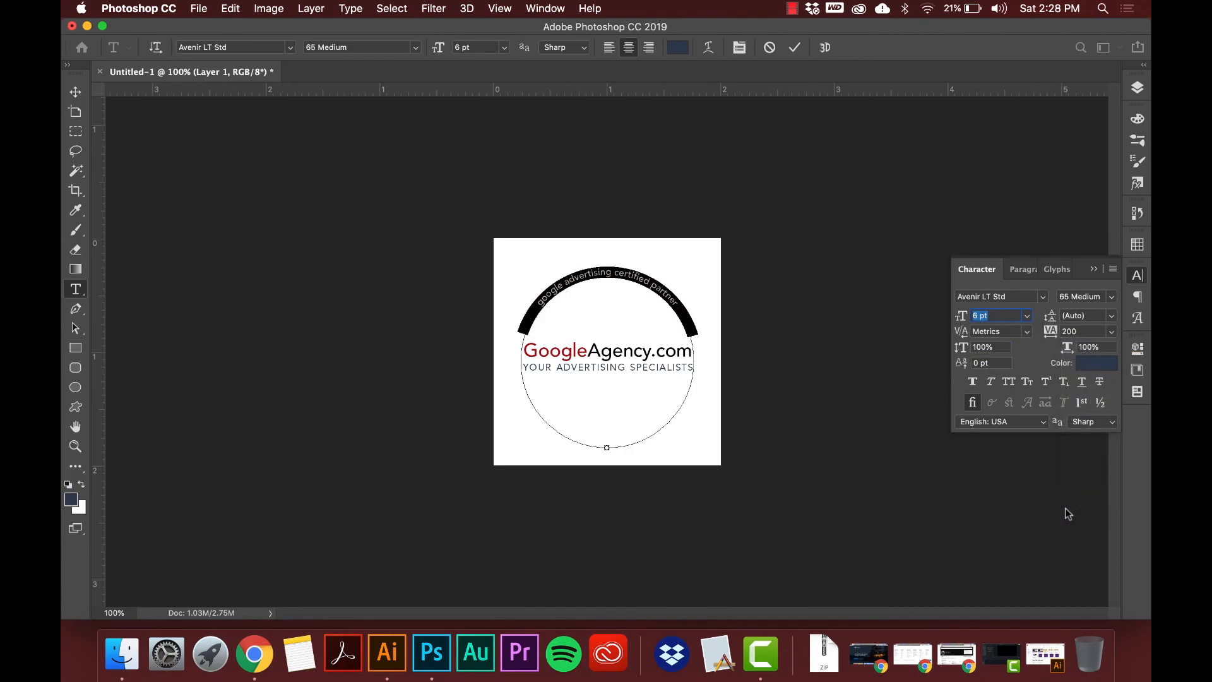
{"action": "left_click", "coordinate": [1086, 331]}
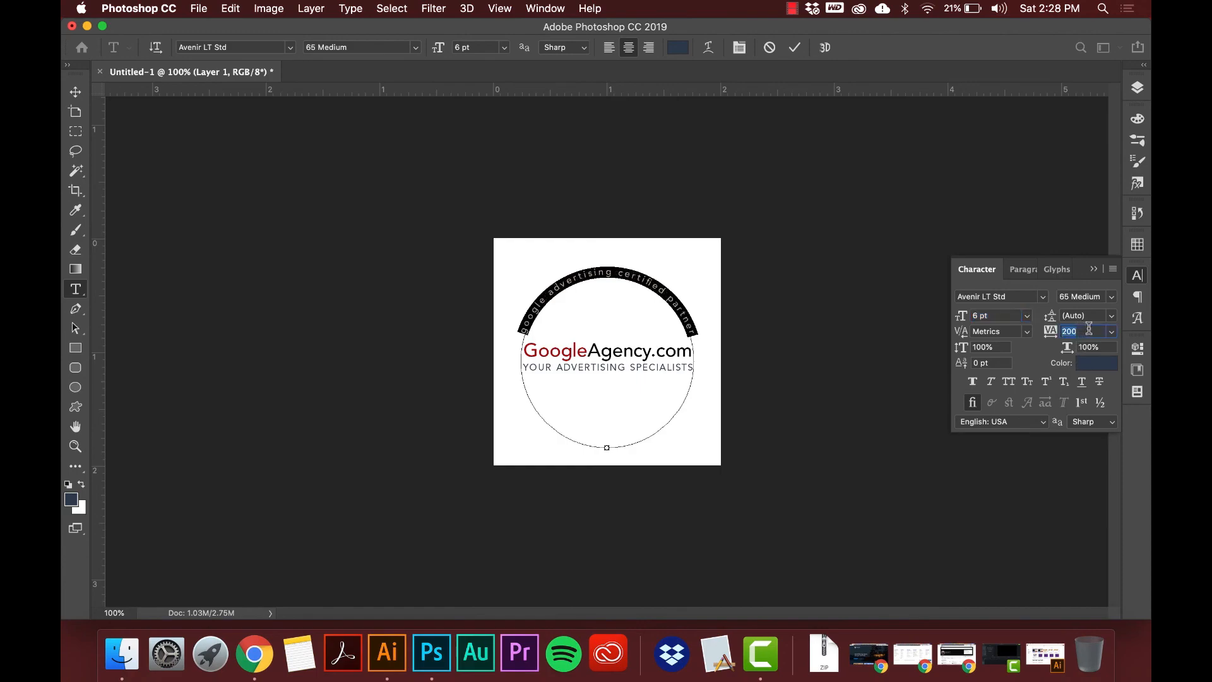
{"action": "type", "text": "400"}
{"action": "key", "text": "Return"}
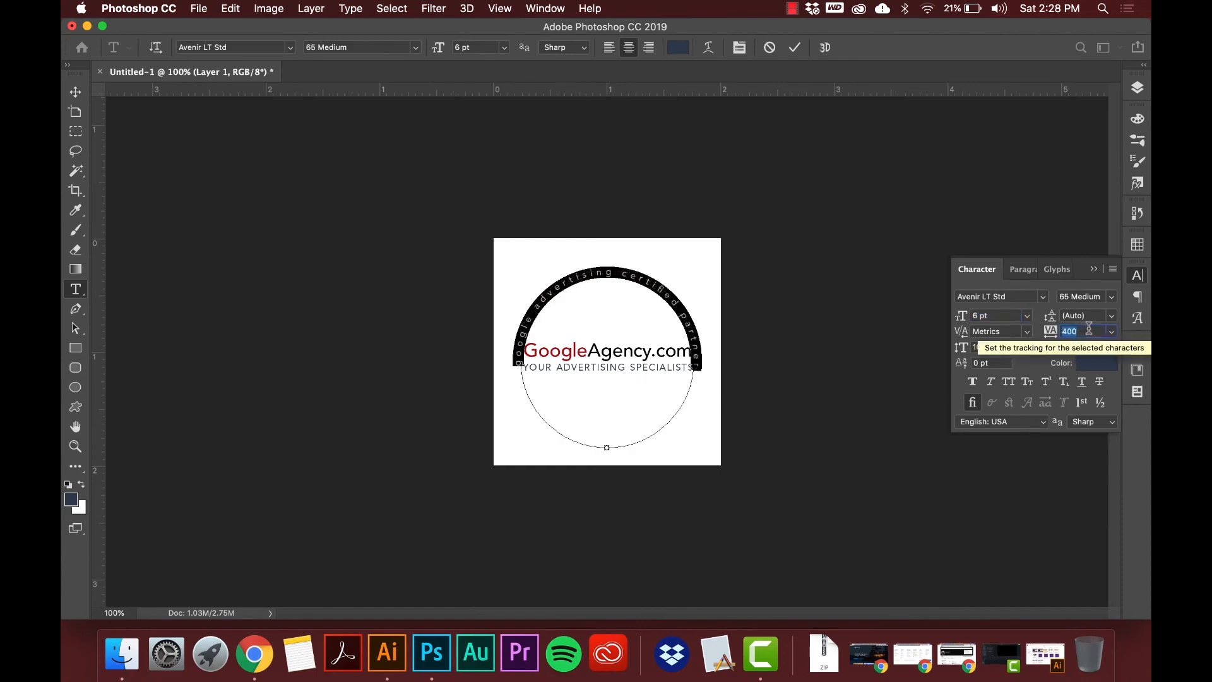
Step: Spread the text around the whole circle by trying a tracking of 1200 and reducing it to 1140, and commit the text
{"action": "type", "text": "1200"}
{"action": "key", "text": "Return"}
{"action": "key", "text": "Down"}
{"action": "key", "text": "Down"}
{"action": "key", "text": "Down"}
{"action": "key", "text": "Down"}
{"action": "key", "text": "Down"}
{"action": "key", "text": "Down"}
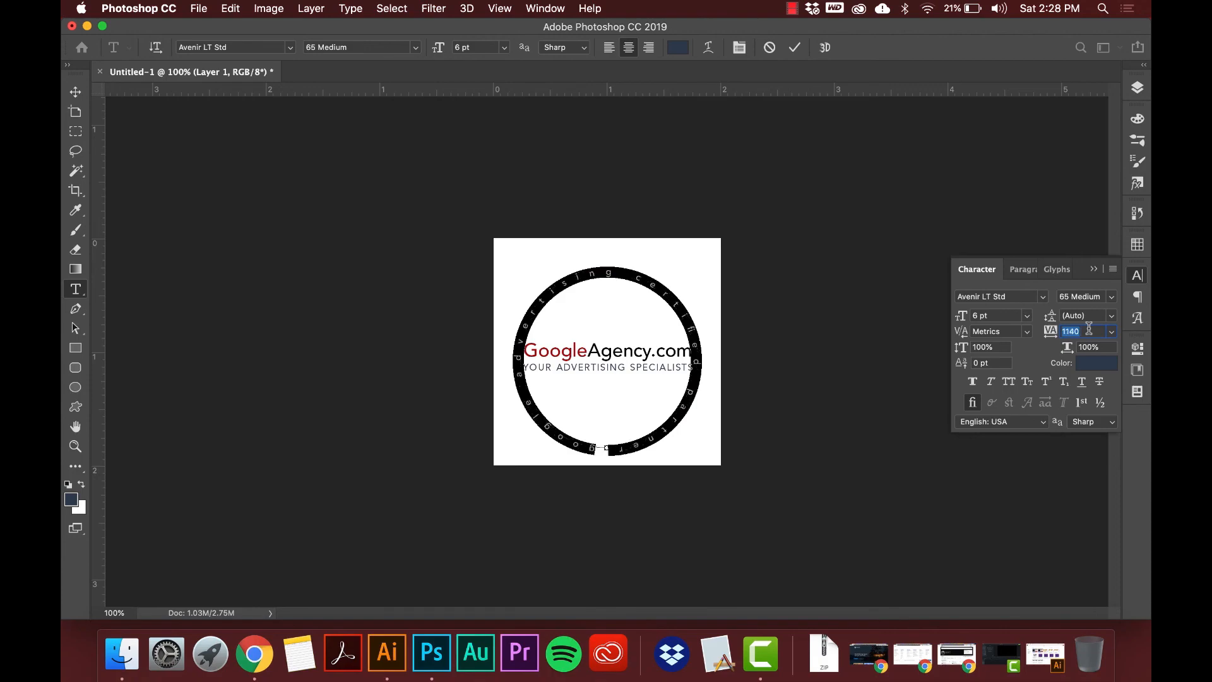
{"action": "left_click", "coordinate": [74, 93]}
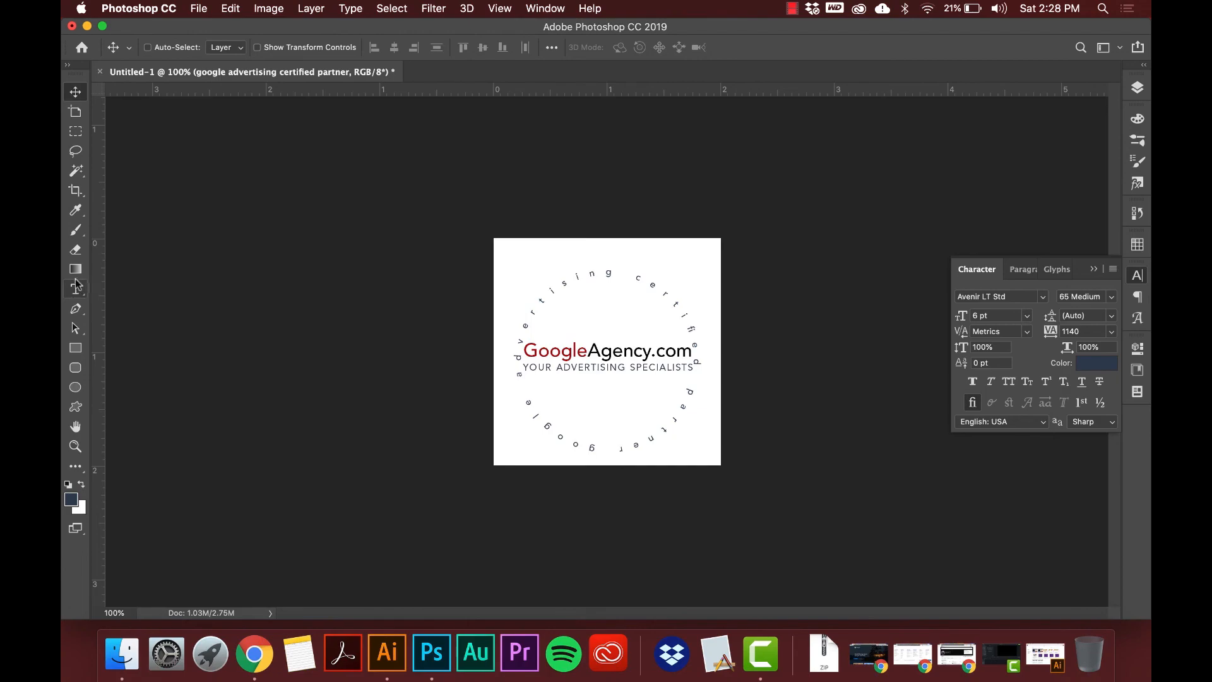
Step: Draw a curved Pen shape about 561 x 217 px, dipping from the canvas's upper-left corner to just above the logo and up to the upper-right corner
{"action": "left_click", "coordinate": [76, 389]}
{"action": "left_click", "coordinate": [76, 406]}
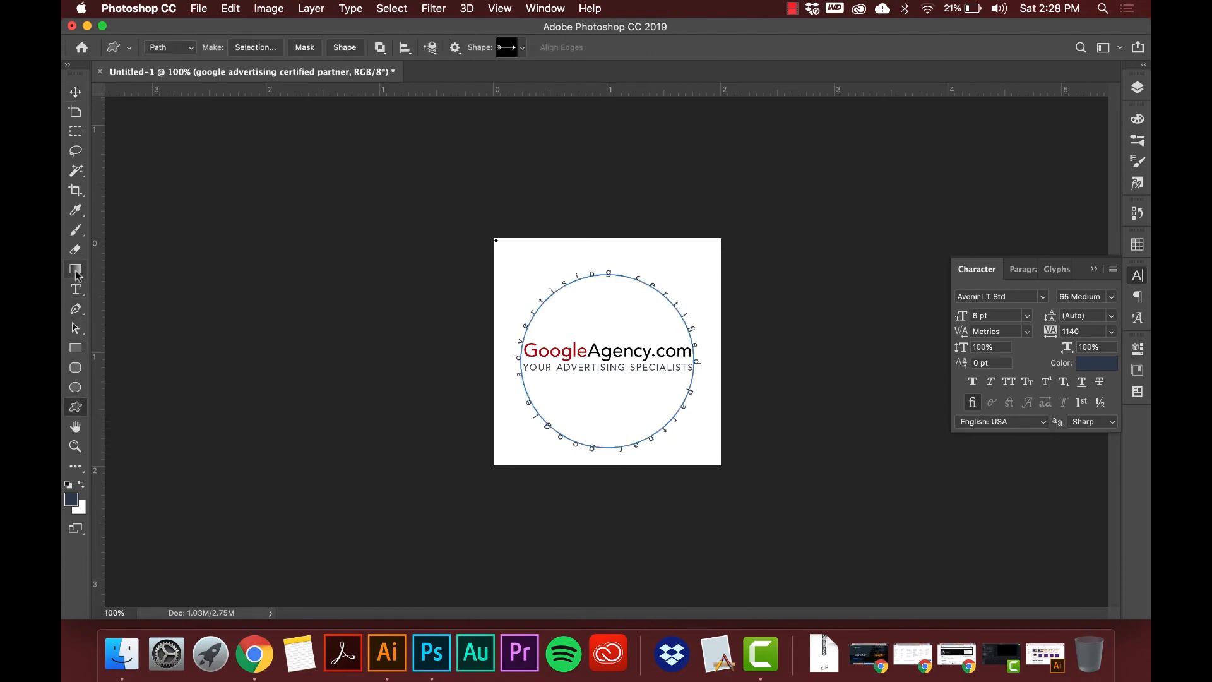
{"action": "left_click", "coordinate": [76, 308]}
{"action": "left_click", "coordinate": [503, 249]}
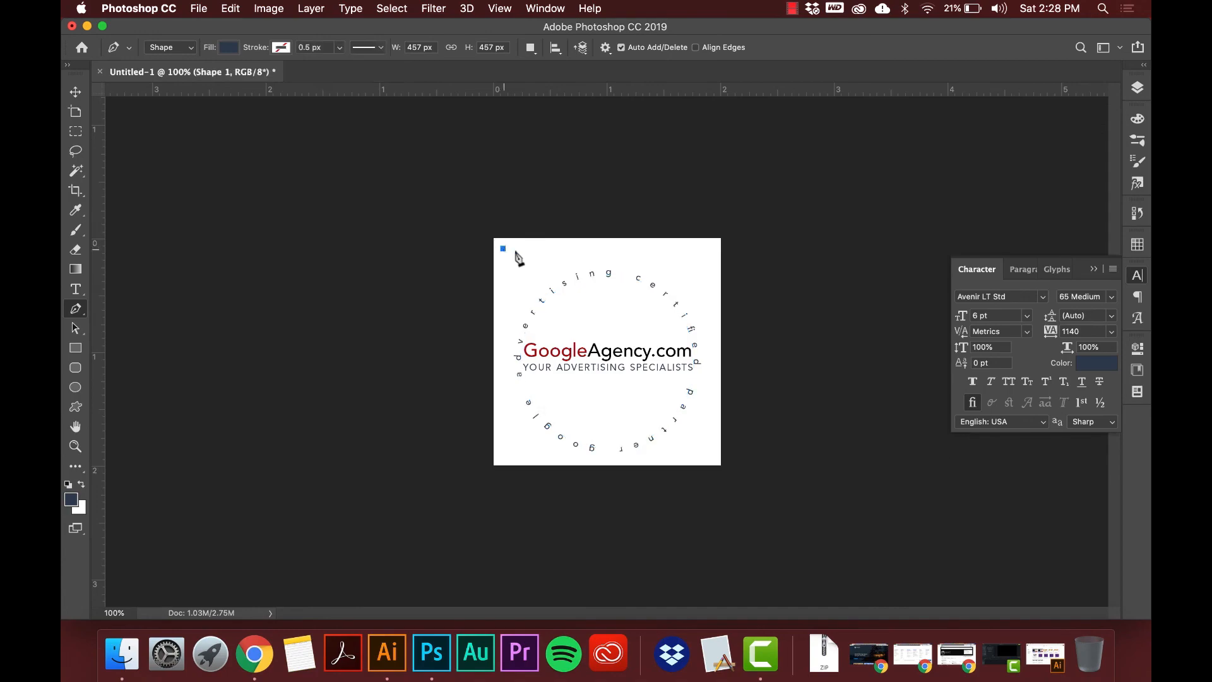
{"action": "left_click_drag", "start_coordinate": [606, 329], "coordinate": [681, 329]}
{"action": "left_click", "coordinate": [716, 247]}
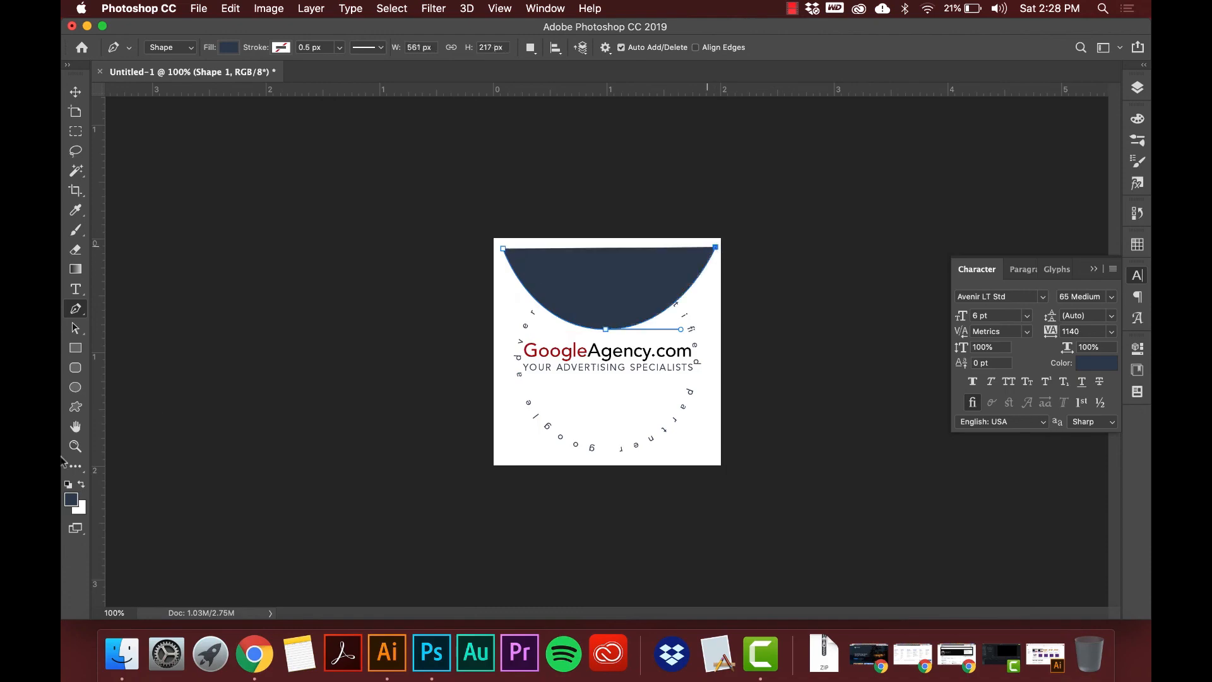
Step: Set the curved shape's fill to none so only its path remains
{"action": "left_click", "coordinate": [229, 48]}
{"action": "left_click", "coordinate": [164, 77]}
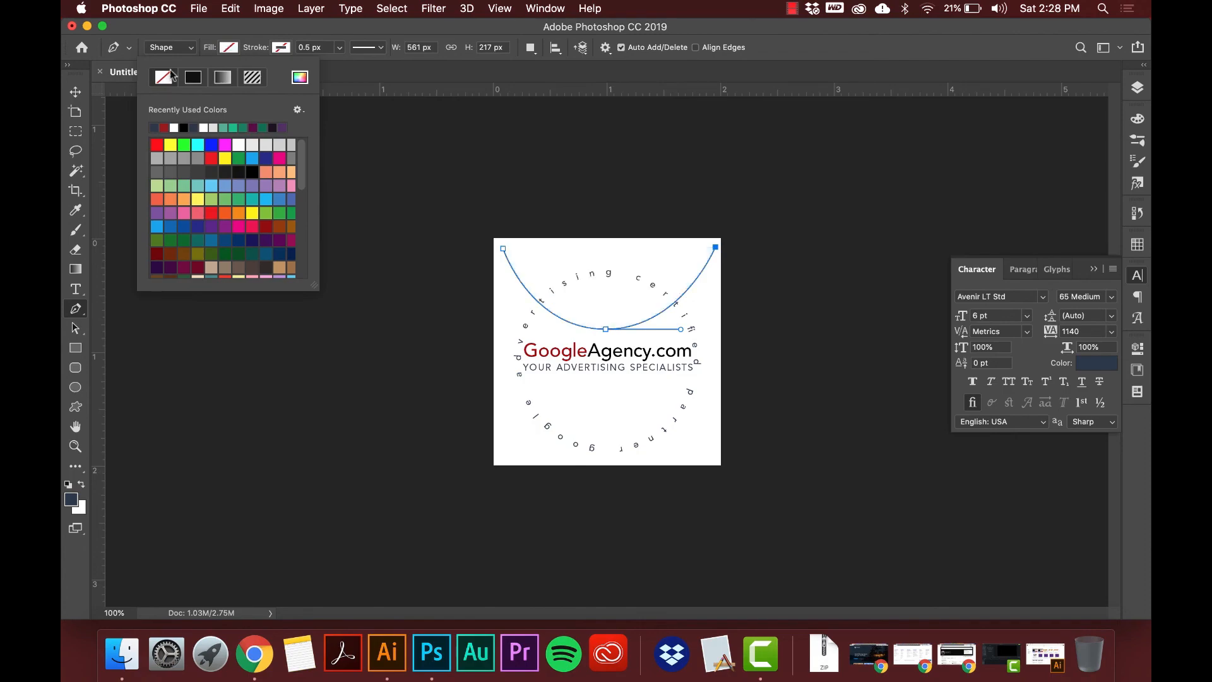
{"action": "left_click", "coordinate": [274, 46]}
{"action": "left_click", "coordinate": [273, 46]}
{"action": "left_click", "coordinate": [250, 31]}
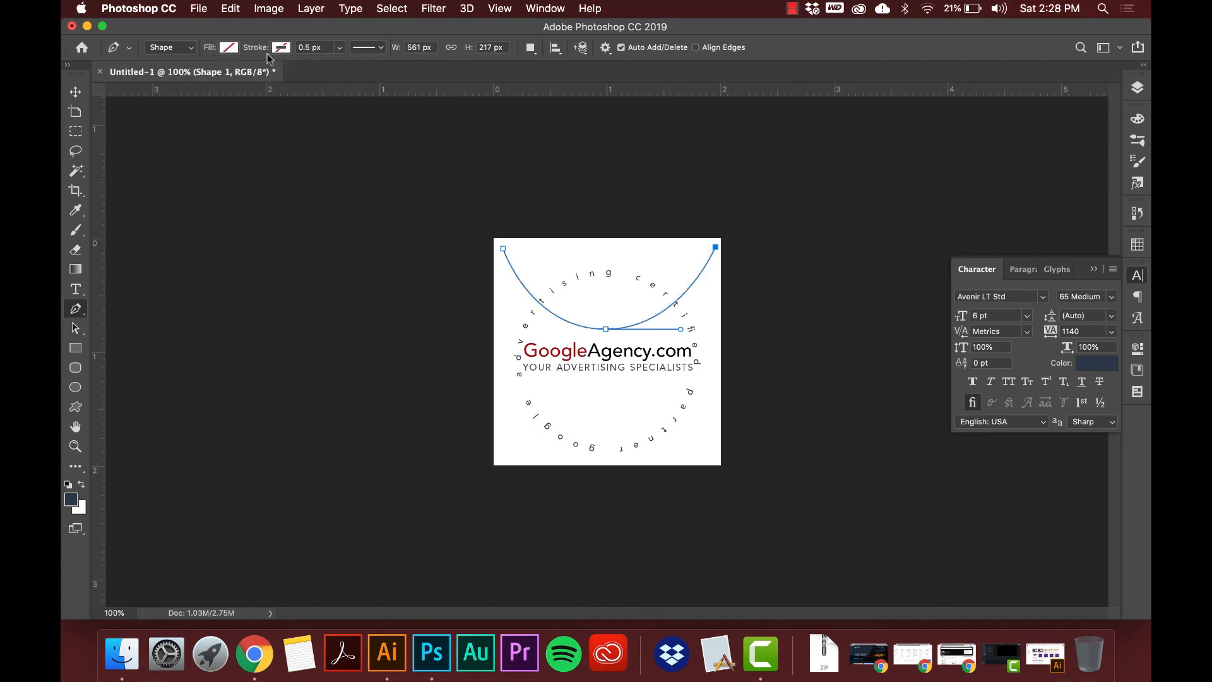
Step: Place 6 pt placeholder text along the curved path and delete it again
{"action": "left_click", "coordinate": [75, 289]}
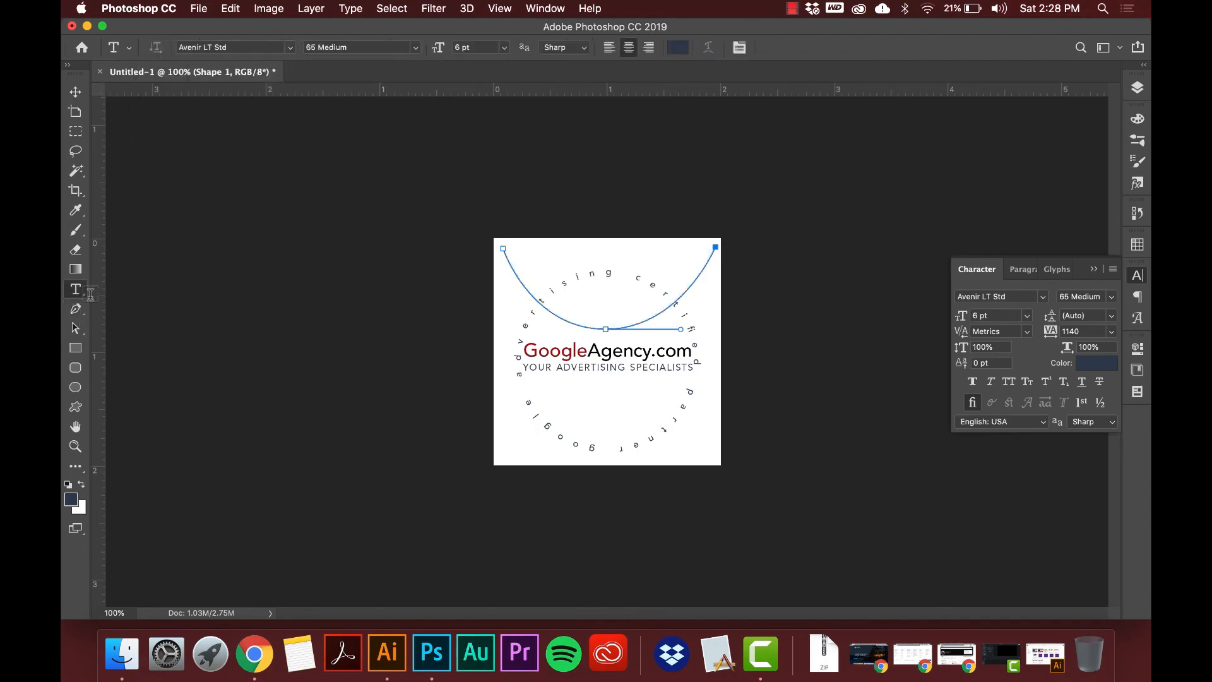
{"action": "left_click", "coordinate": [607, 326]}
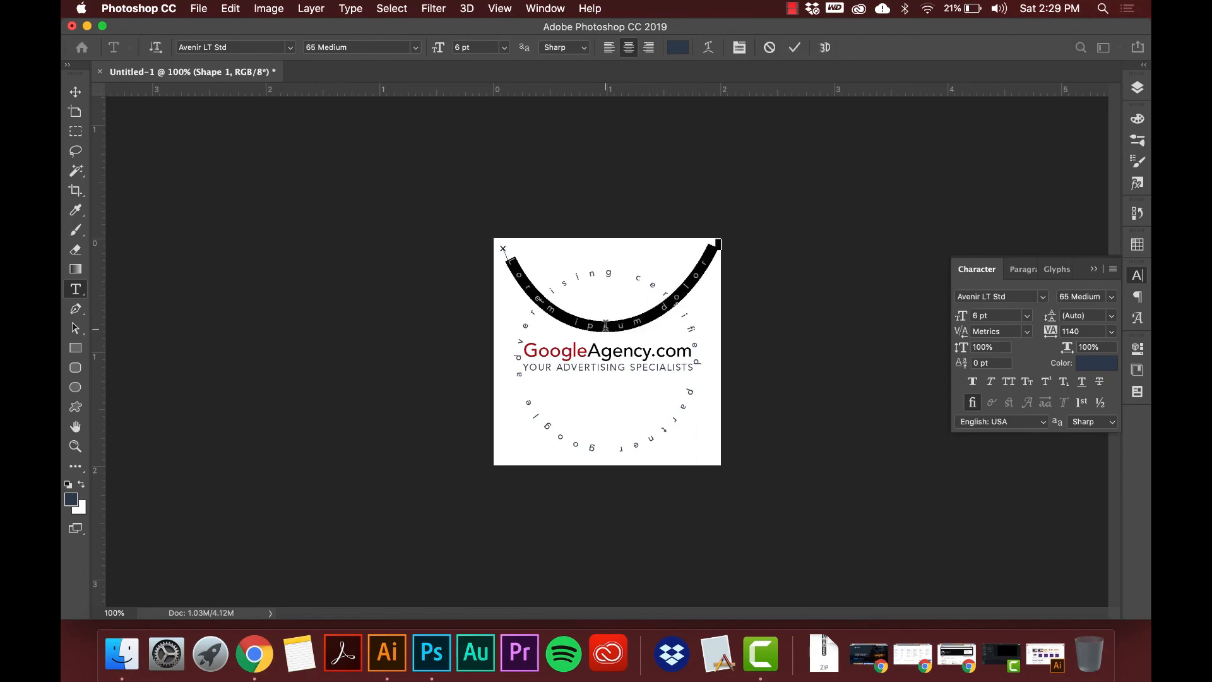
{"action": "left_click", "coordinate": [76, 93]}
{"action": "key", "text": "Delete"}
{"action": "key", "text": "Delete"}
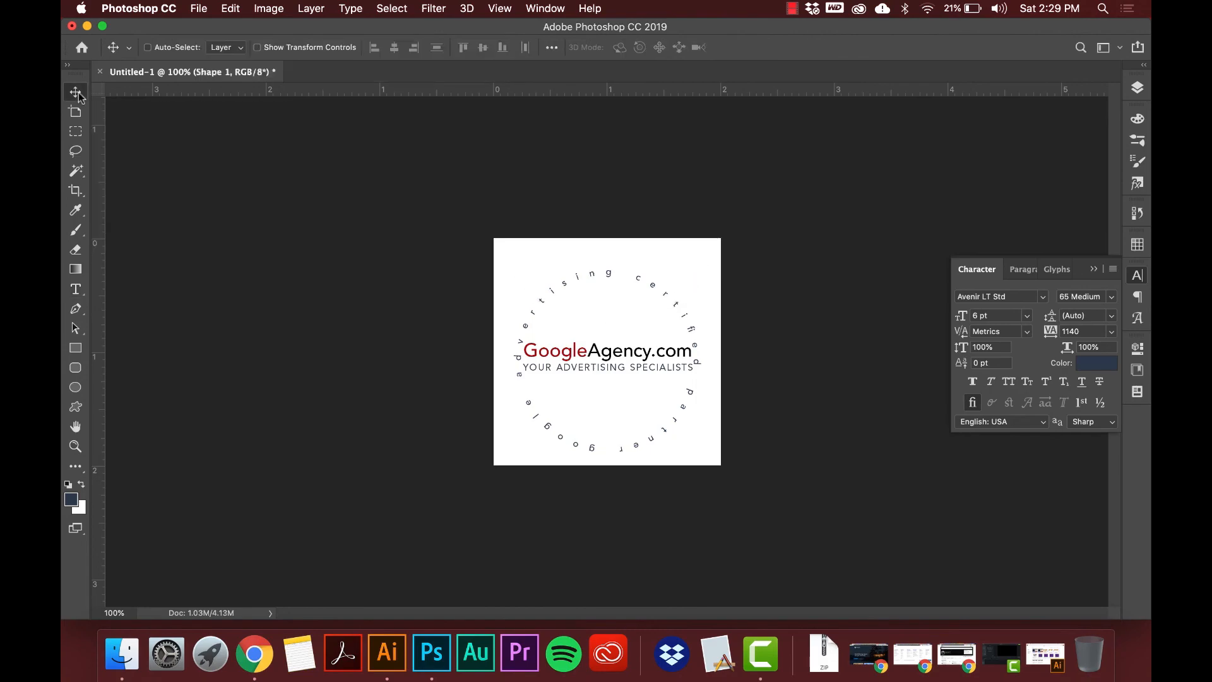
Step: Remove the circular "google advertising certified partner" text from the canvas and collapse the character settings
{"action": "right_click", "coordinate": [547, 306]}
{"action": "left_click", "coordinate": [561, 317]}
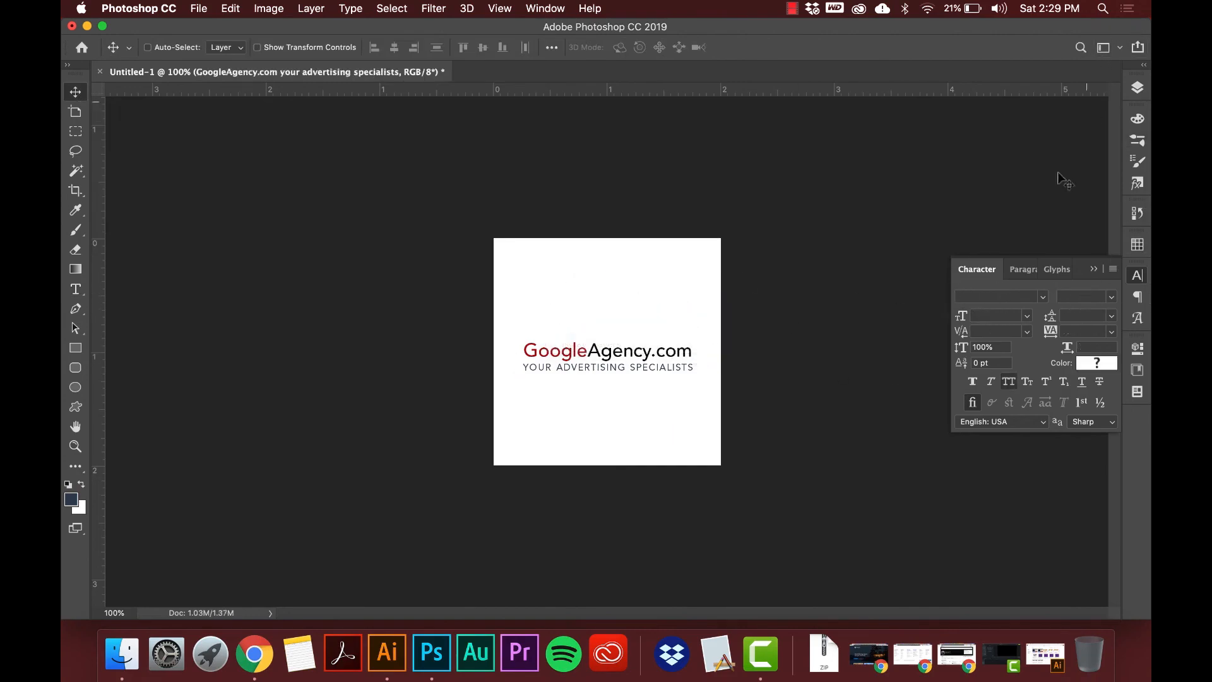
{"action": "left_click", "coordinate": [1094, 270]}
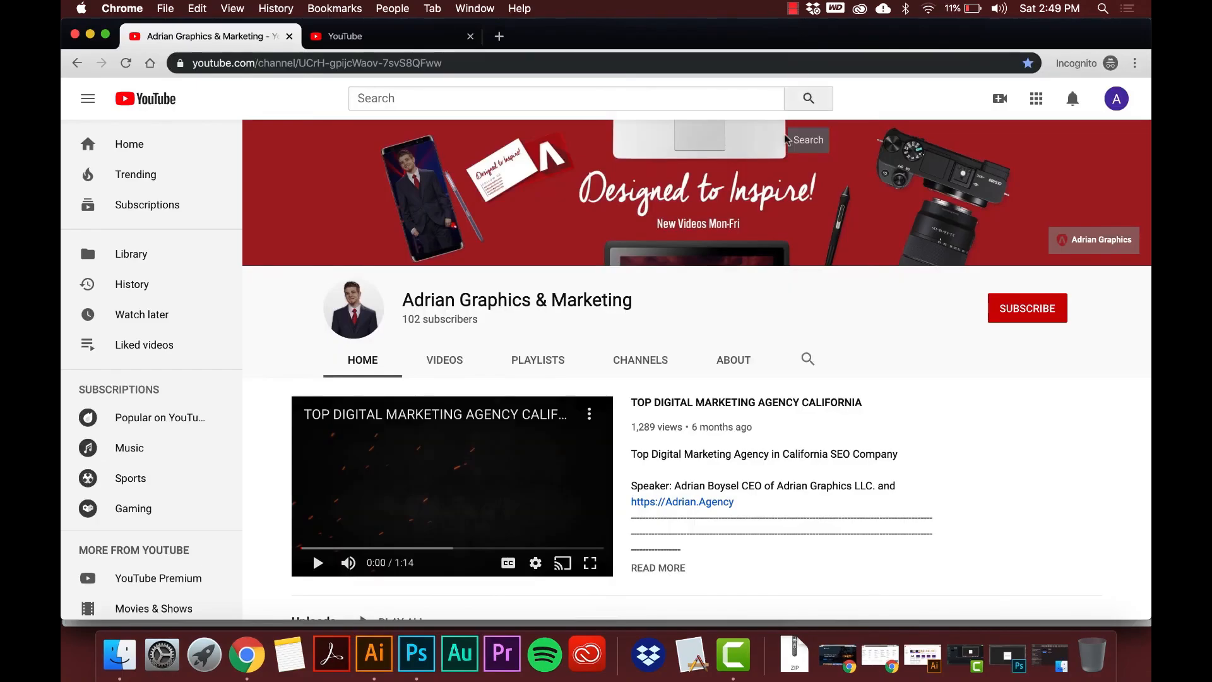
Step: Subscribe to the Adrian Graphics & Marketing channel on YouTube and set its notifications to All
{"action": "left_click", "coordinate": [1016, 318]}
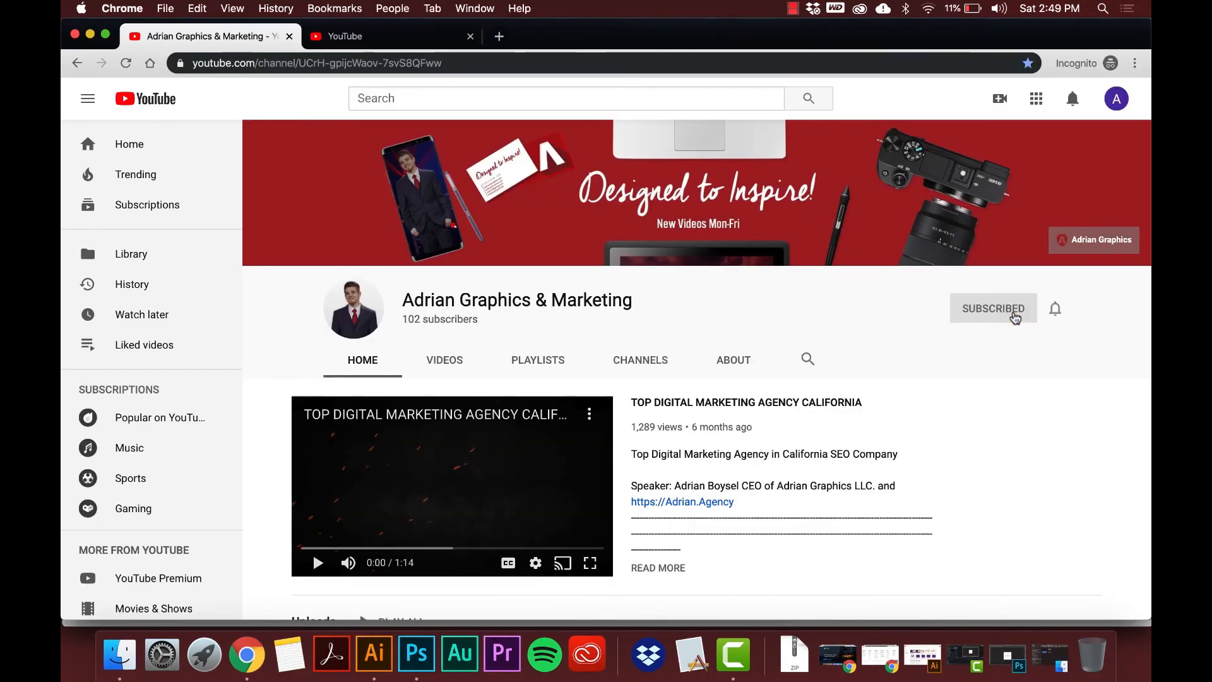
{"action": "left_click", "coordinate": [1057, 312]}
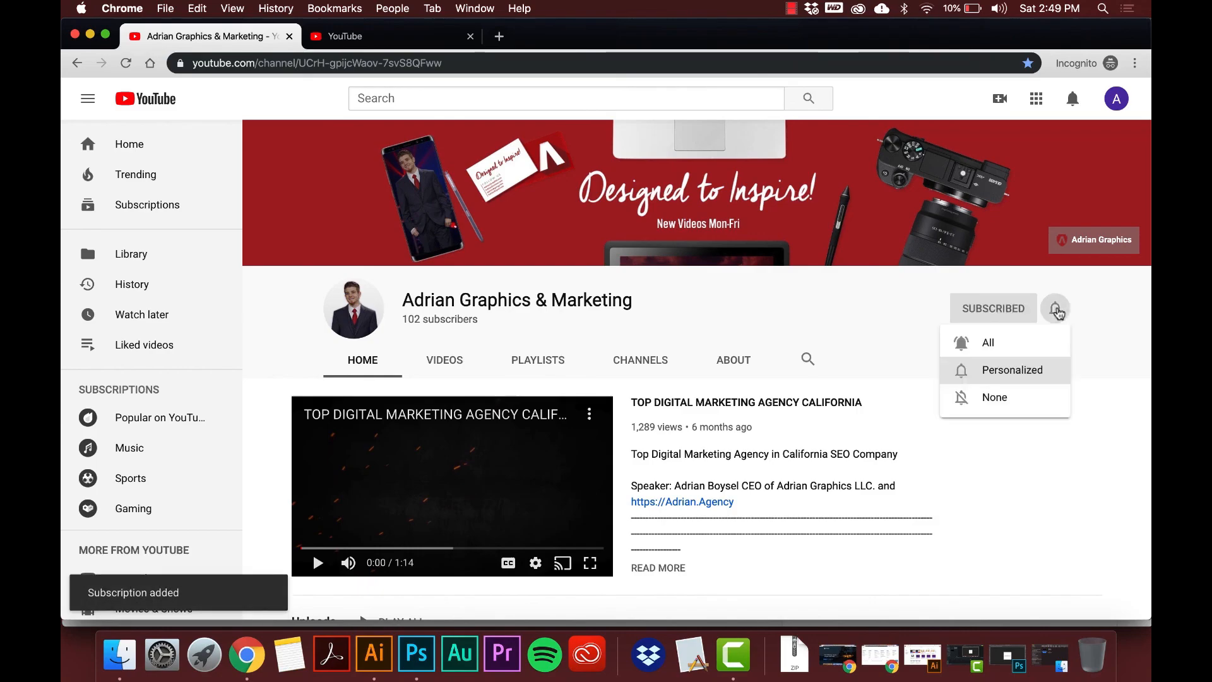
{"action": "left_click", "coordinate": [1007, 344]}
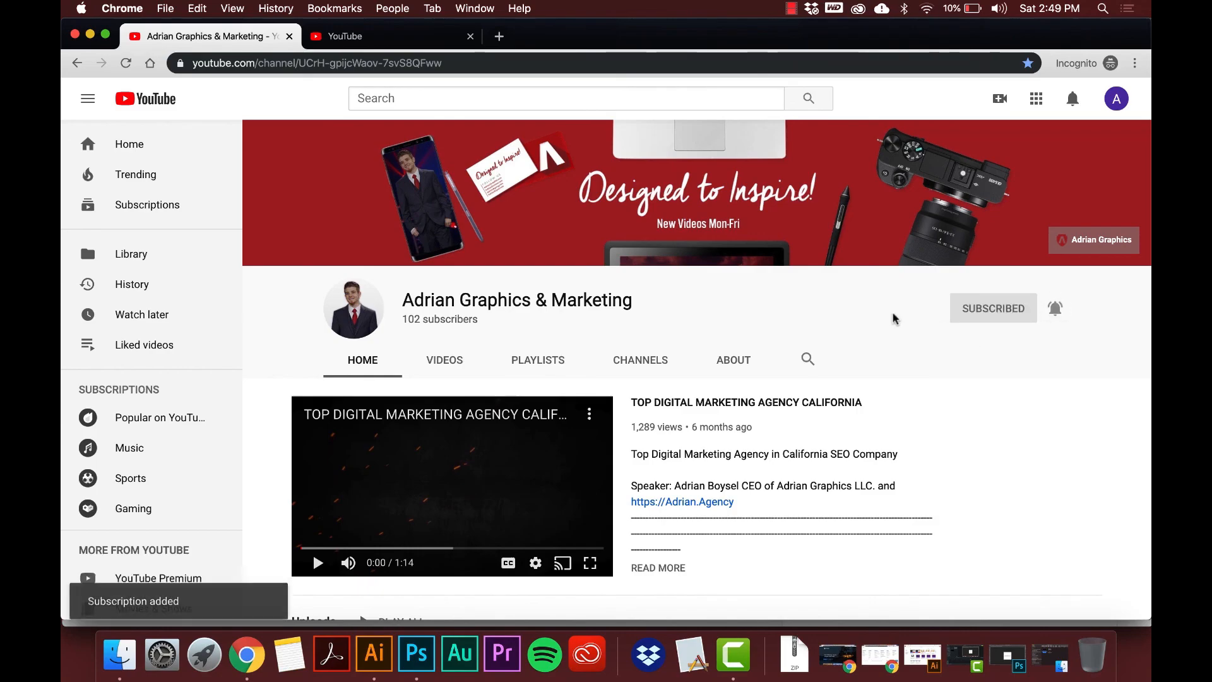